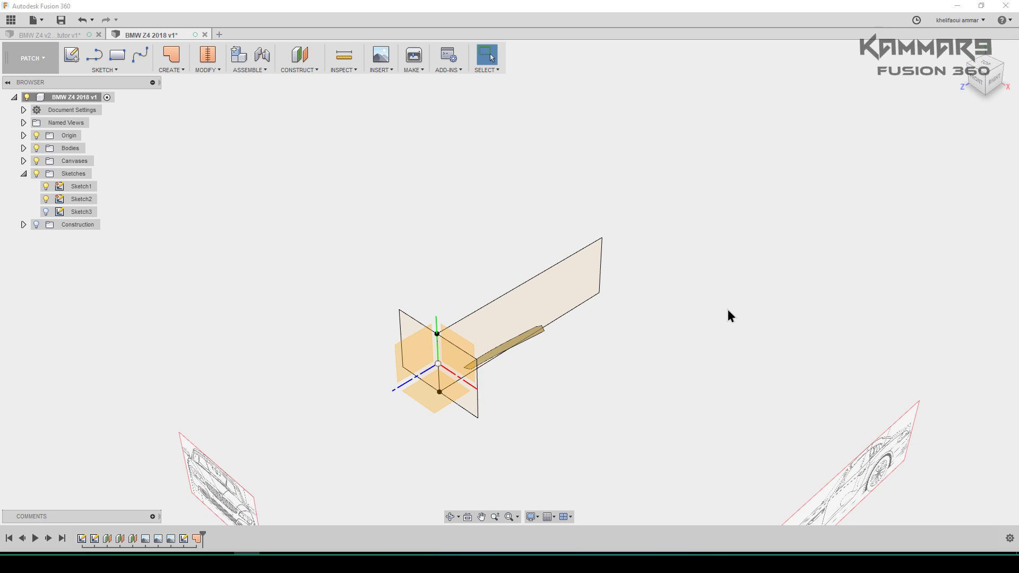
Hide Sketch2 and Sketch1 with their planes, leaving the top fender surface and canvases visible.
shift+middle_drag(728, 311, 687, 327)
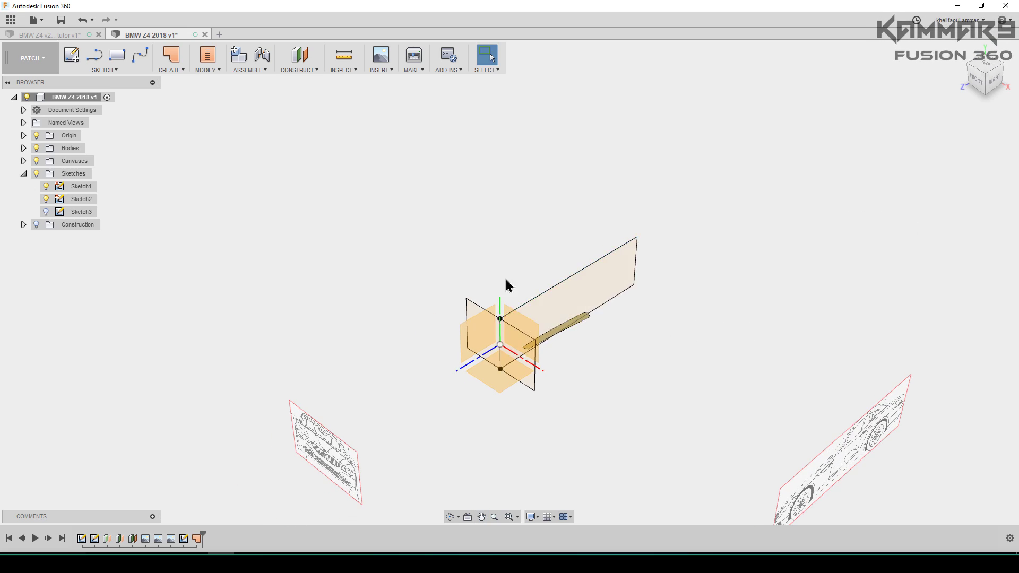
scroll(507, 287, up, 5)
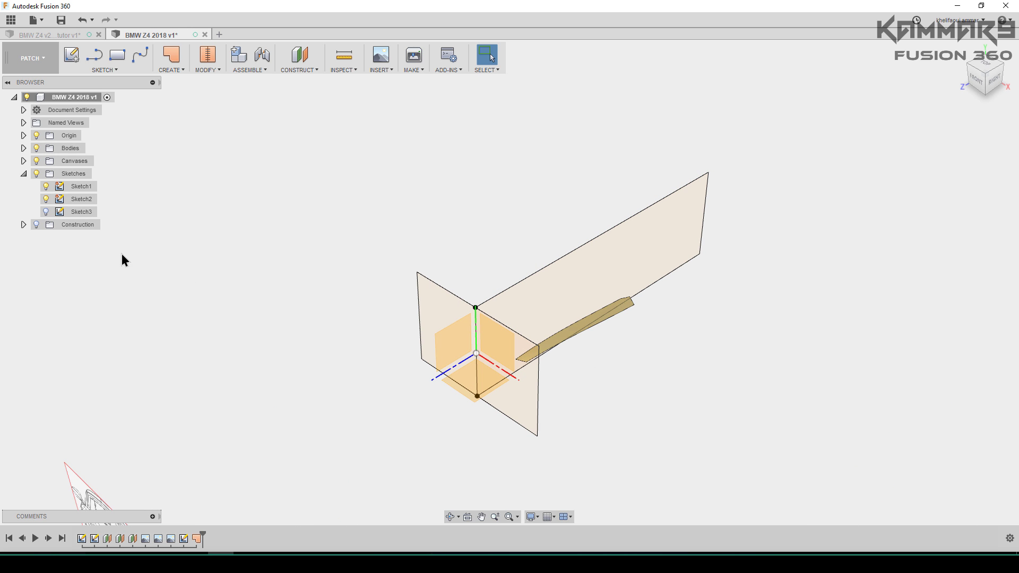
click(46, 200)
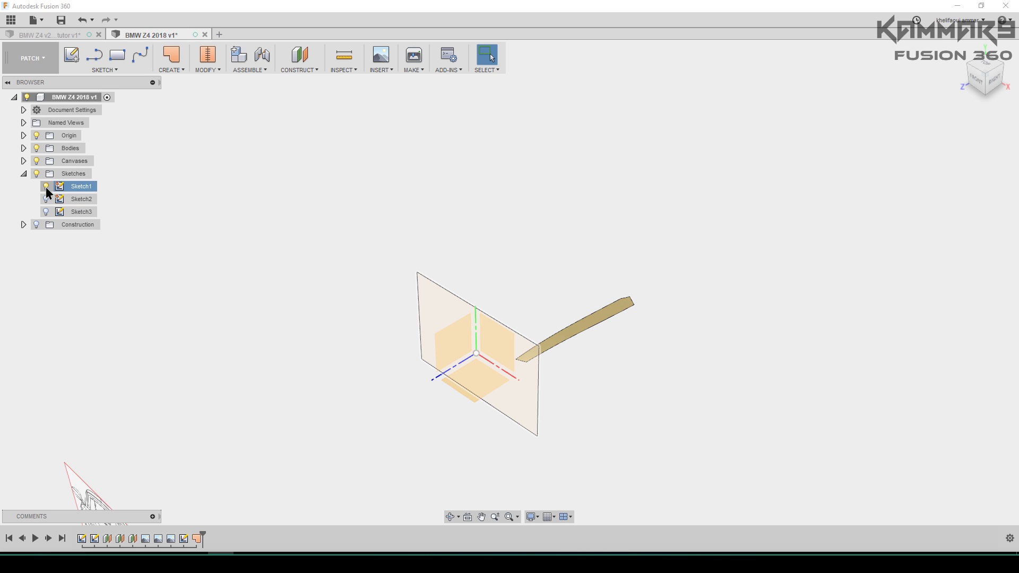
click(46, 187)
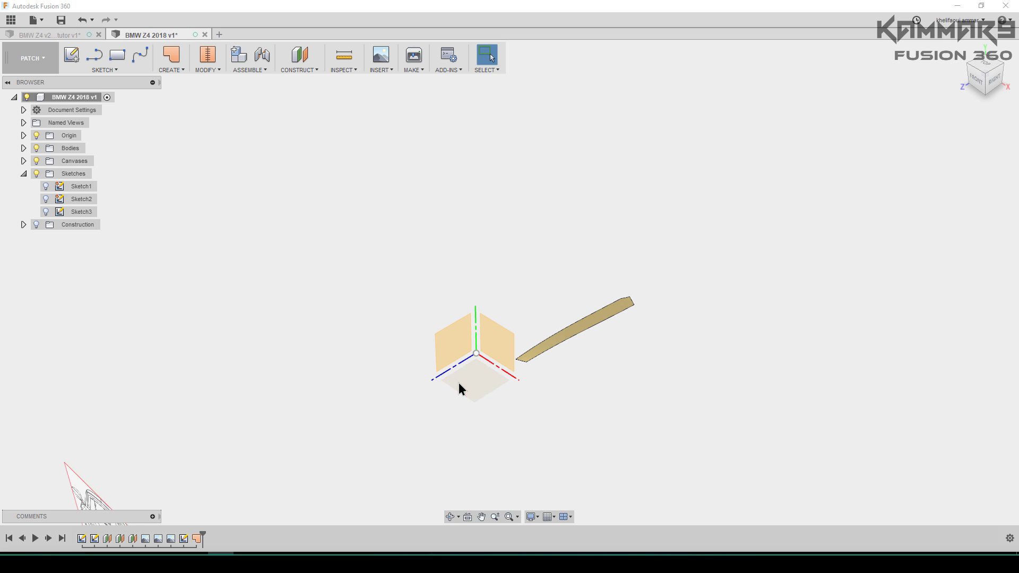
mouse_move(460, 387)
shift+middle_down()
mouse_move(448, 335)
mouse_move(471, 298)
shift+middle_up()
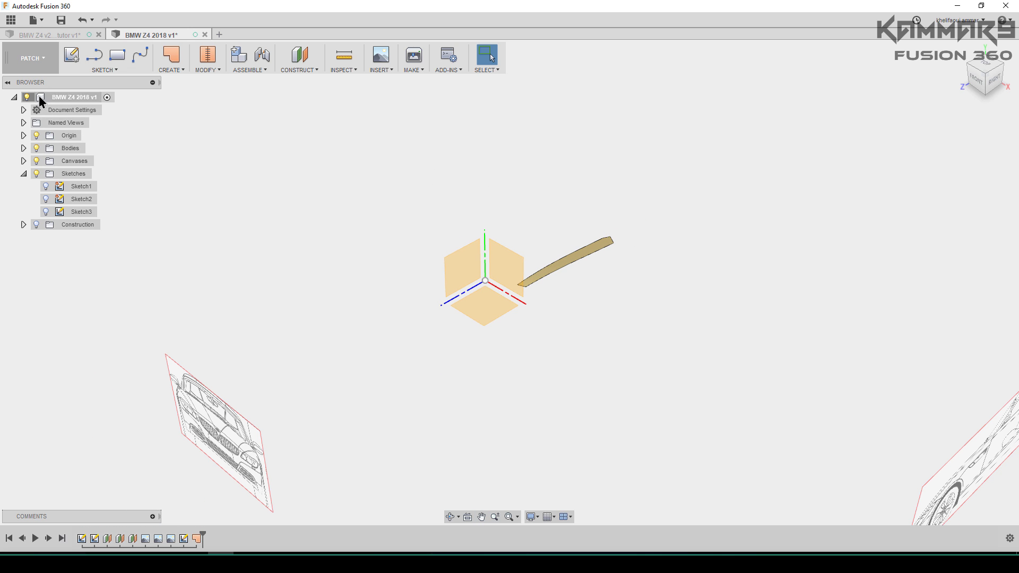
Save BMW Z4 2018 as version v2 with the default description and refresh the Data Panel.
click(61, 21)
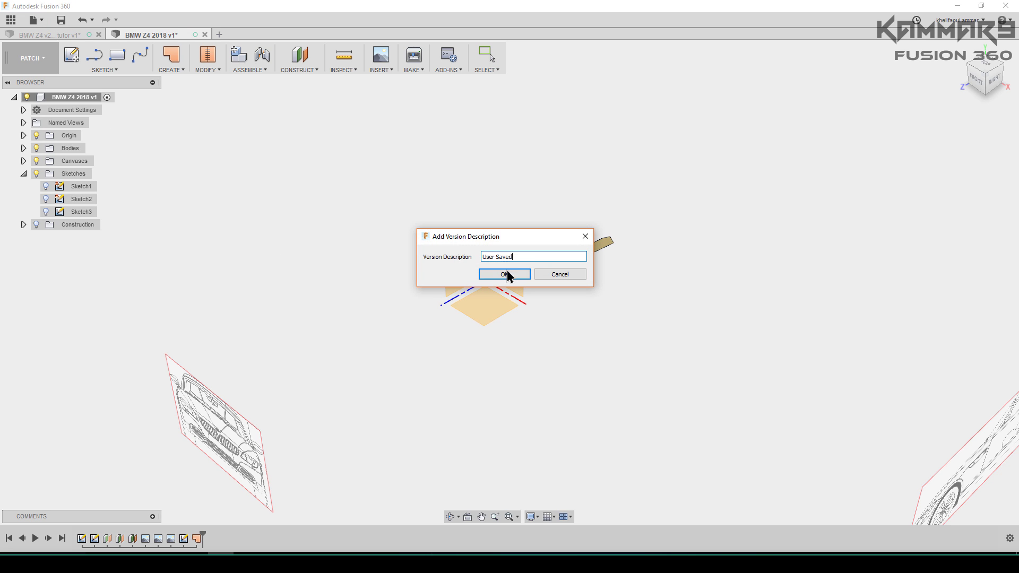
click(509, 273)
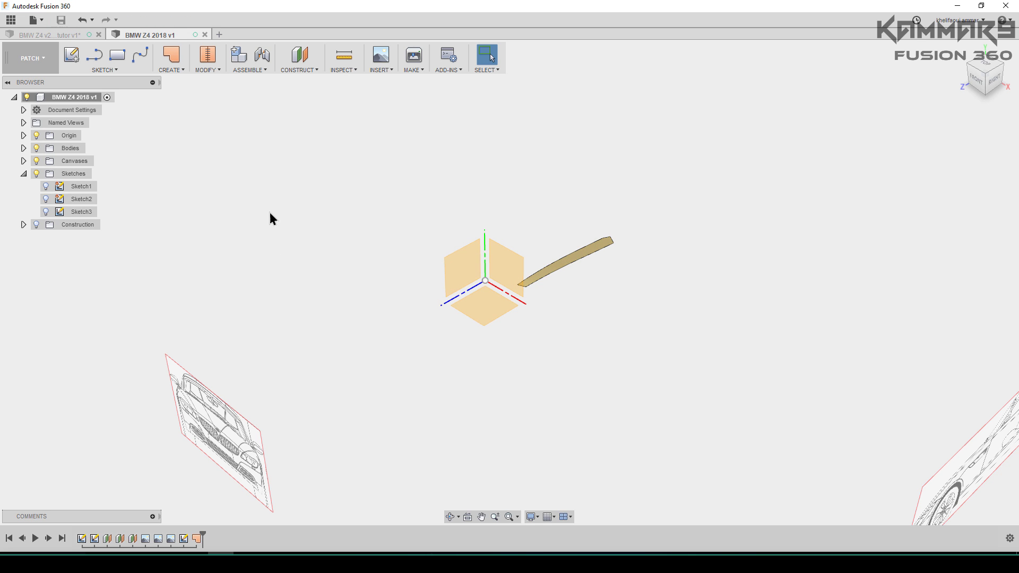
click(11, 19)
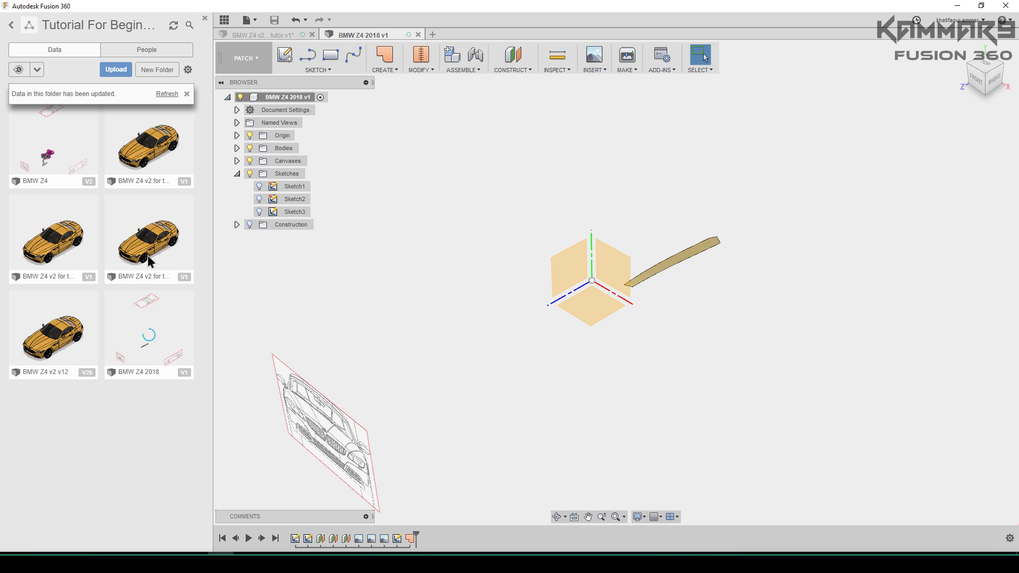
click(159, 94)
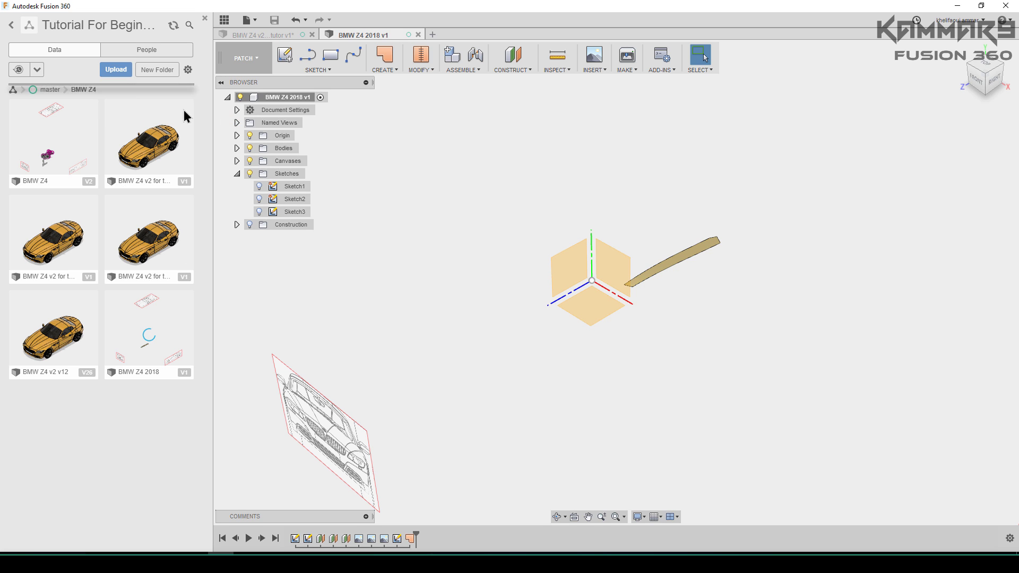
click(206, 19)
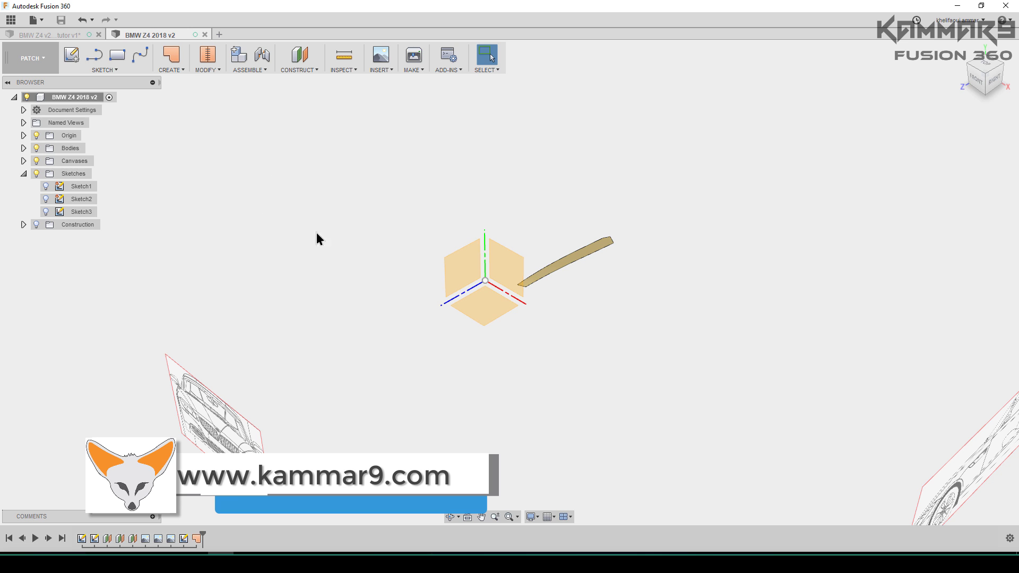
Switch to the Right view and zoom in on the car's front fender.
middle_drag(435, 239, 414, 238)
mouse_move(1010, 109)
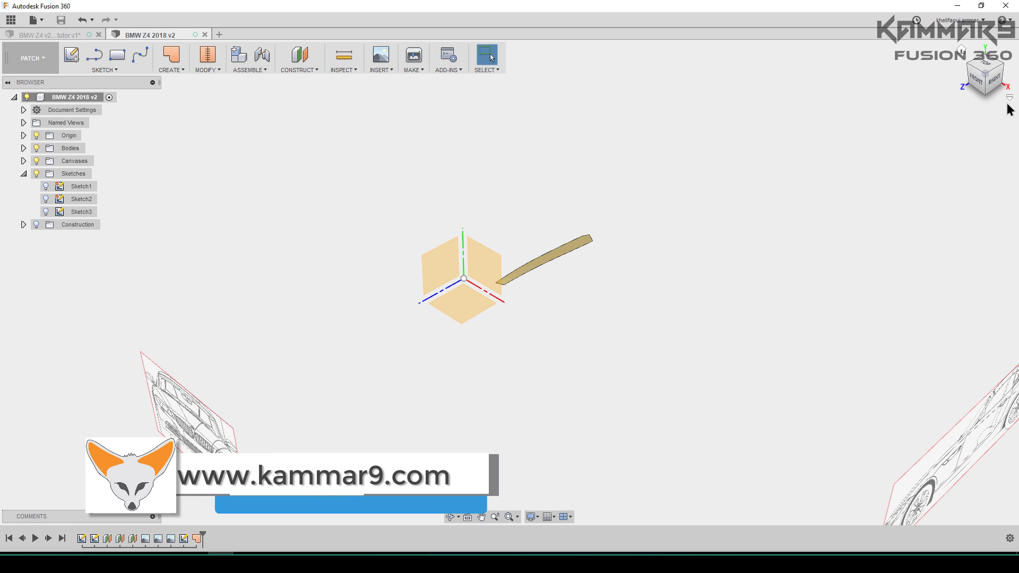
click(991, 83)
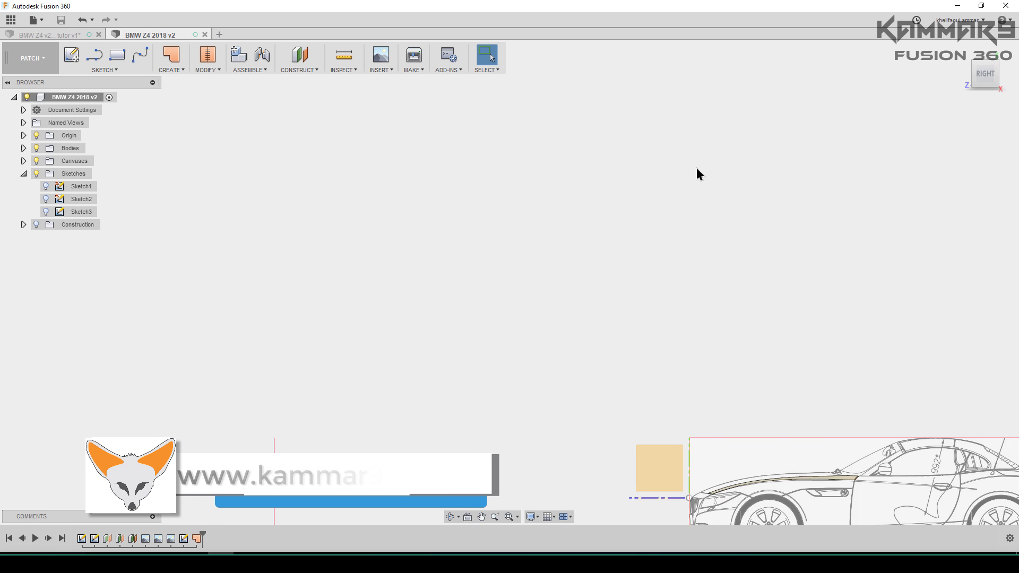
scroll(756, 400, up, 10)
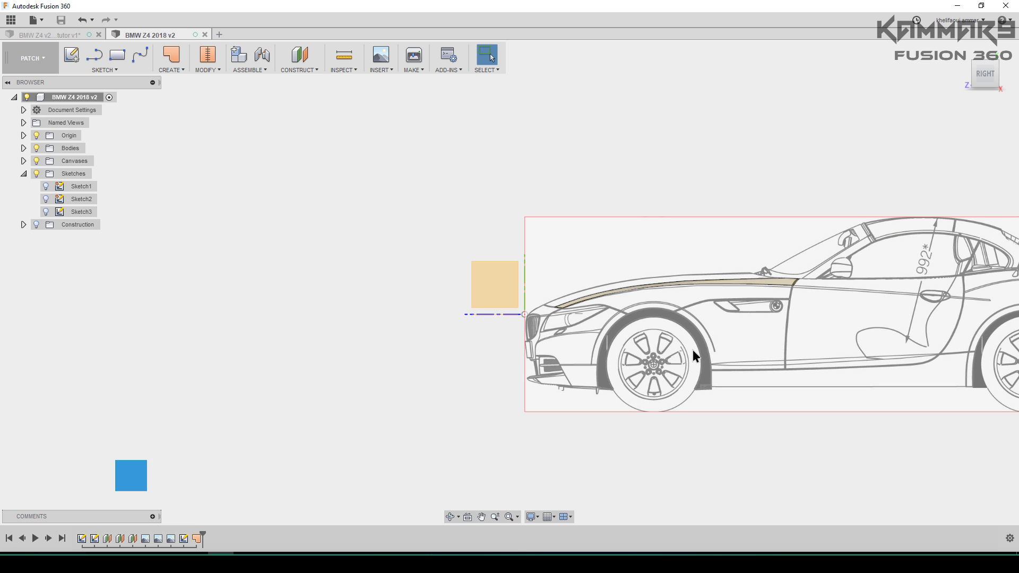
scroll(668, 306, up, 3)
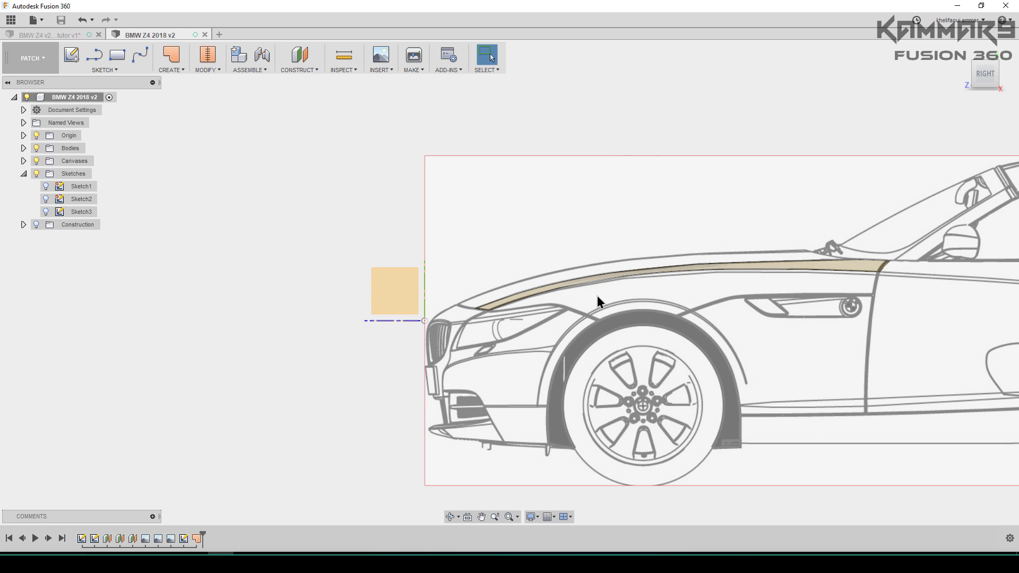
Sketch a two-point spline on the side plane running below the front wheel.
click(140, 55)
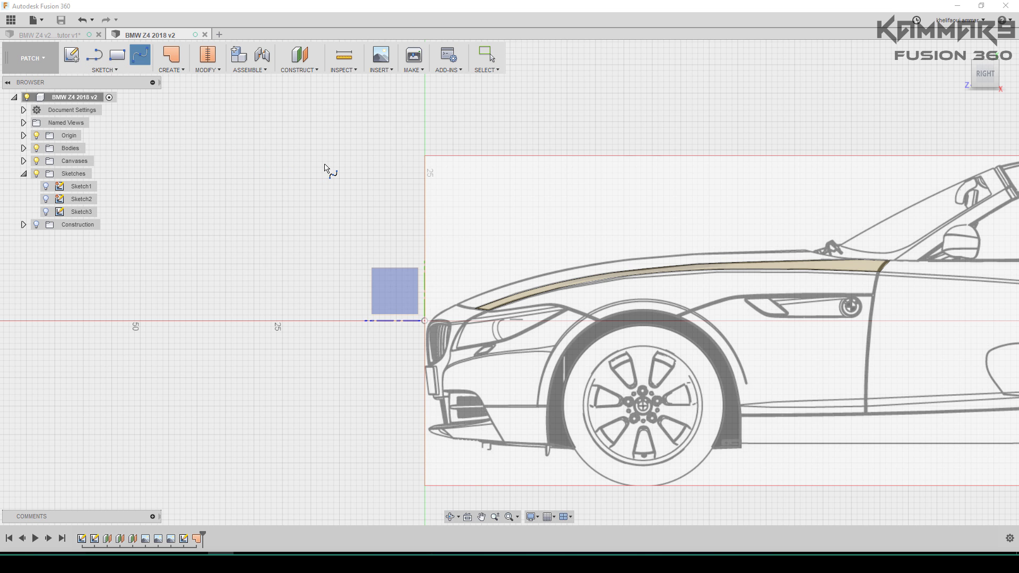
click(327, 169)
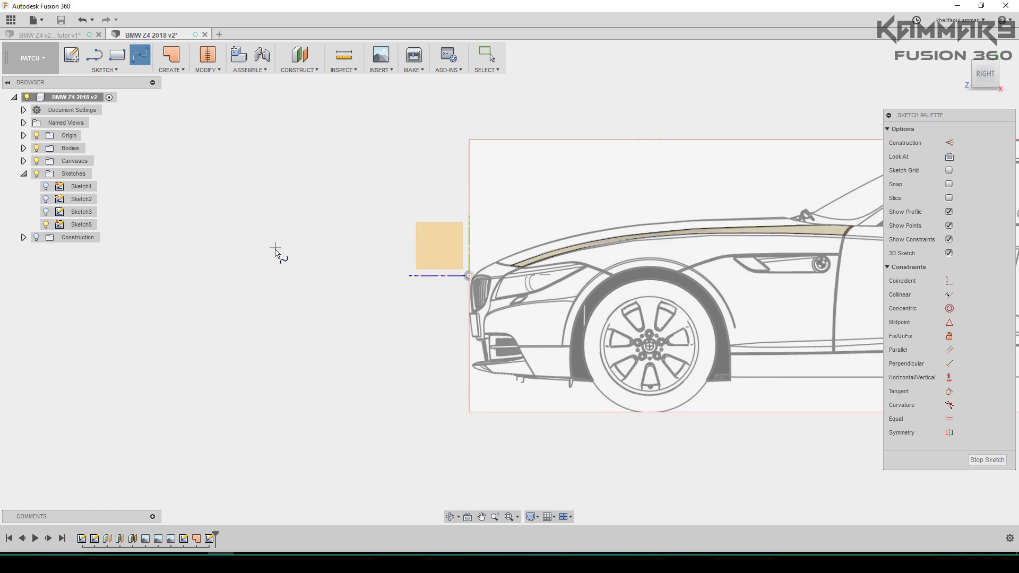
scroll(561, 292, up, 5)
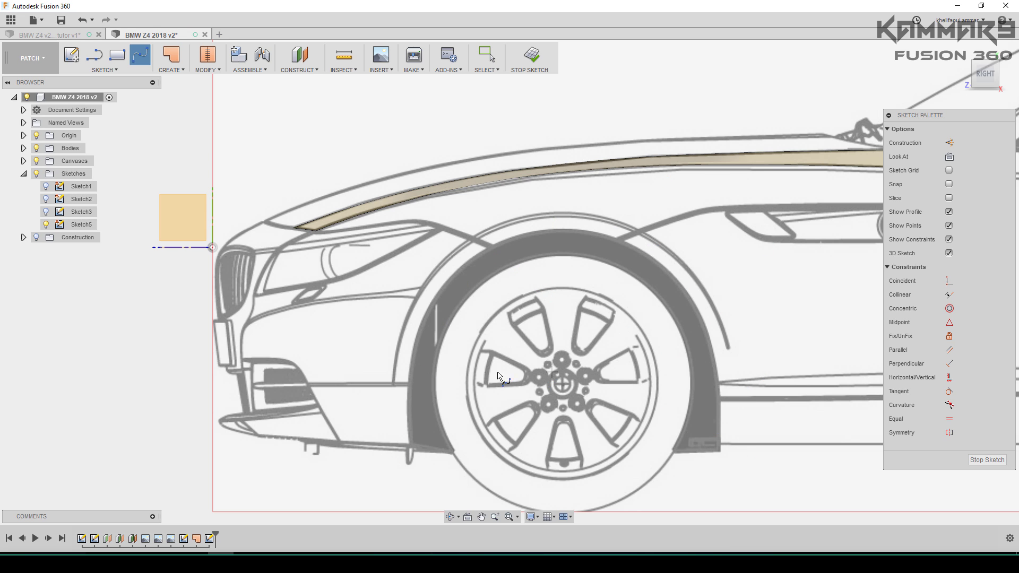
click(389, 447)
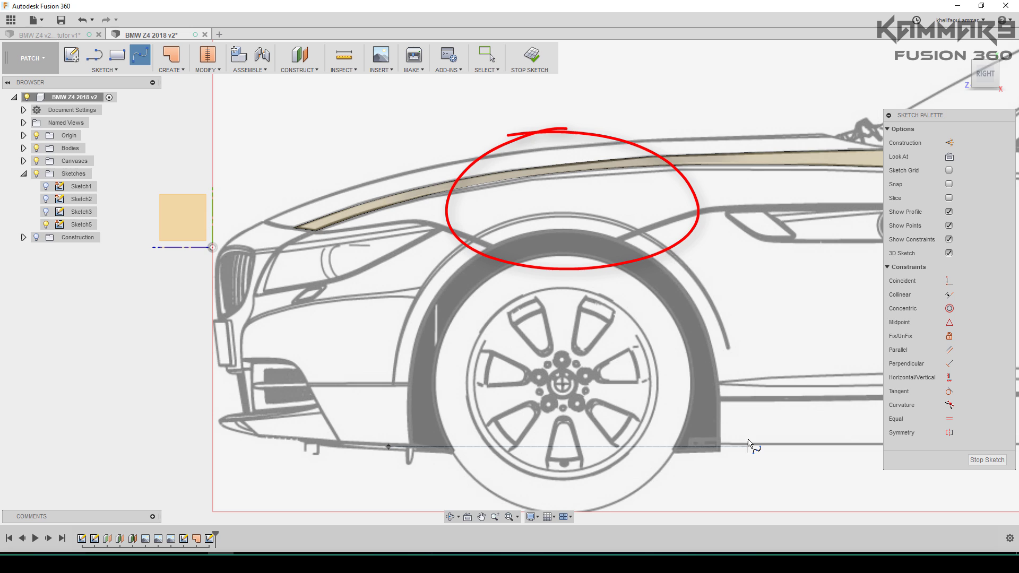
scroll(750, 445, up, 8)
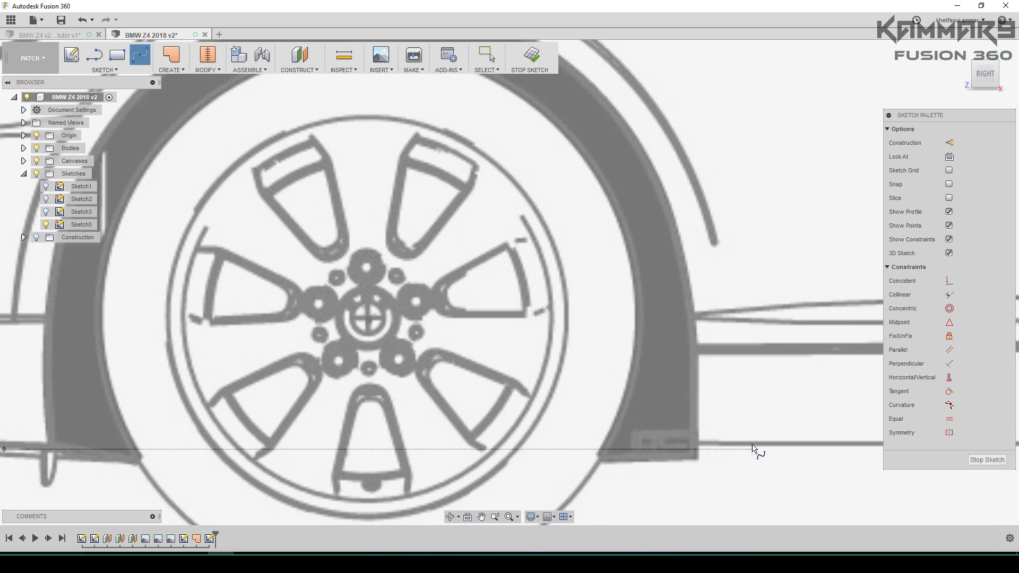
click(755, 442)
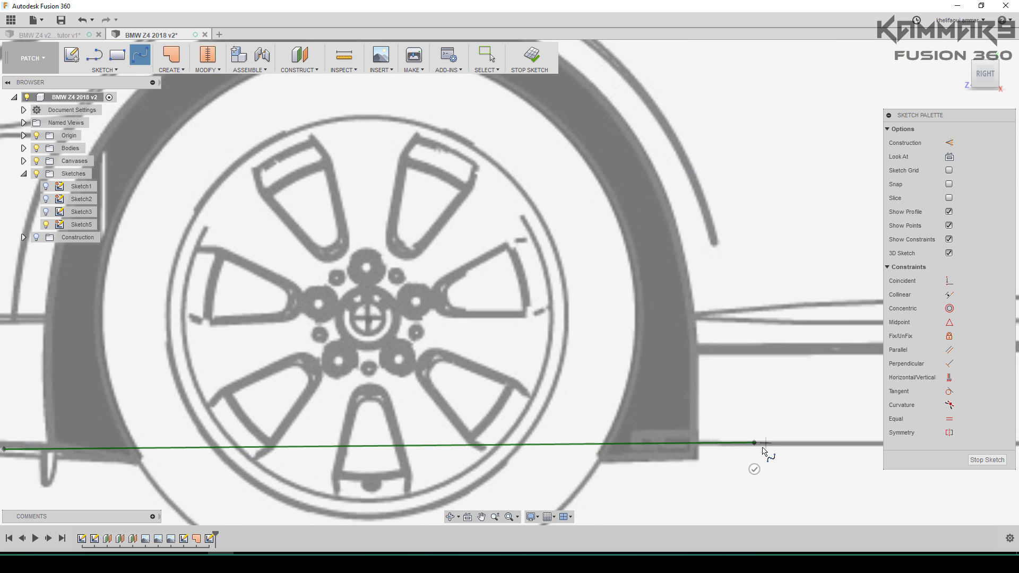
click(754, 469)
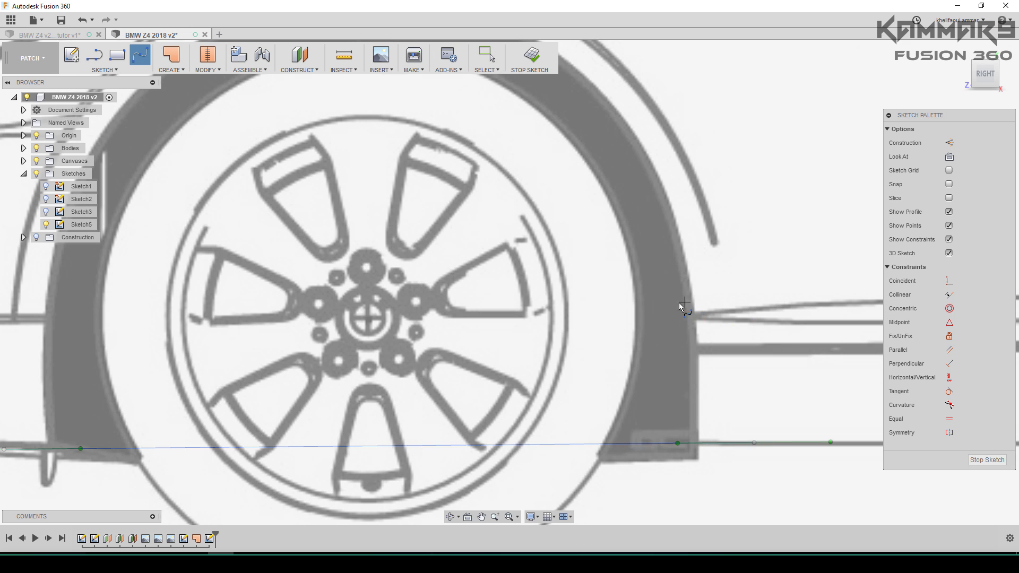
scroll(680, 306, down, 4)
key(Escape)
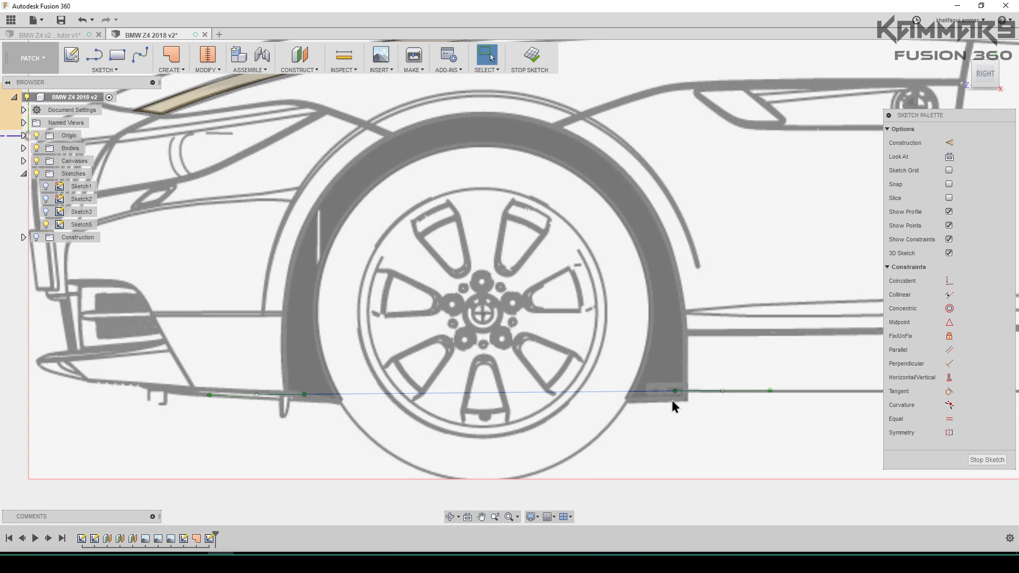
click(674, 391)
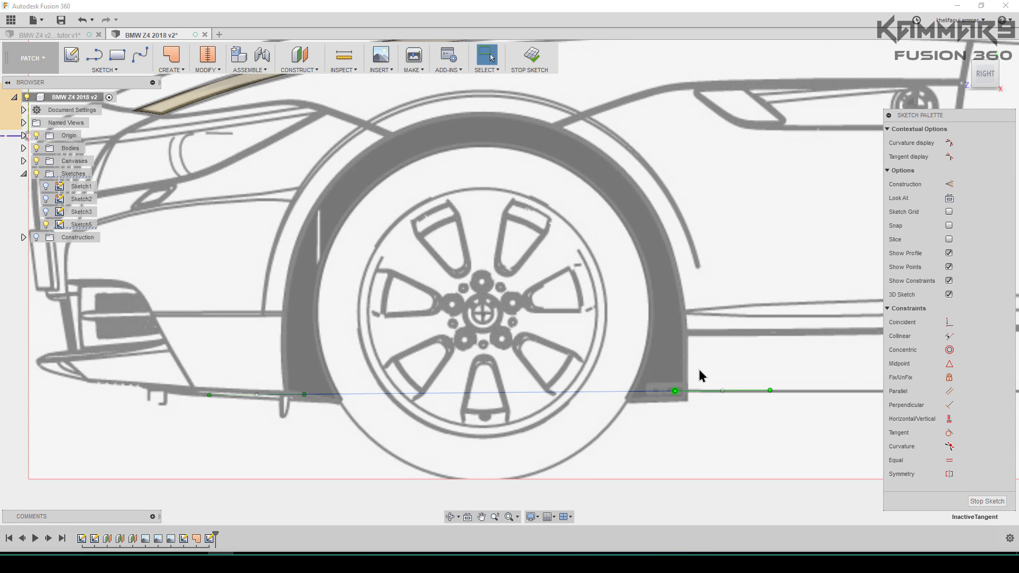
Move the spline's points and tangent handle so the curve arches over the front wheel.
key(m)
drag(674, 362, 727, 280)
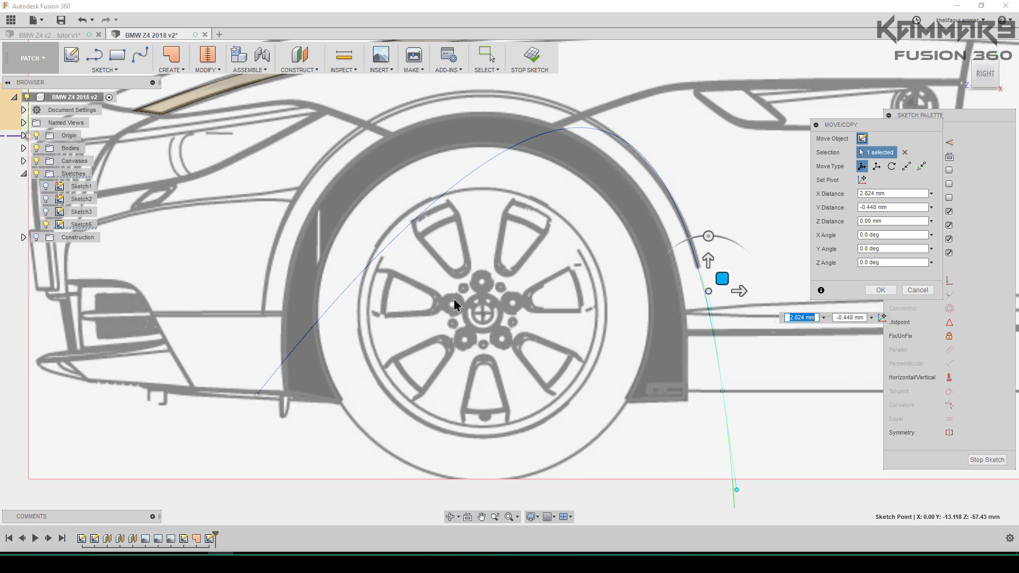
click(257, 395)
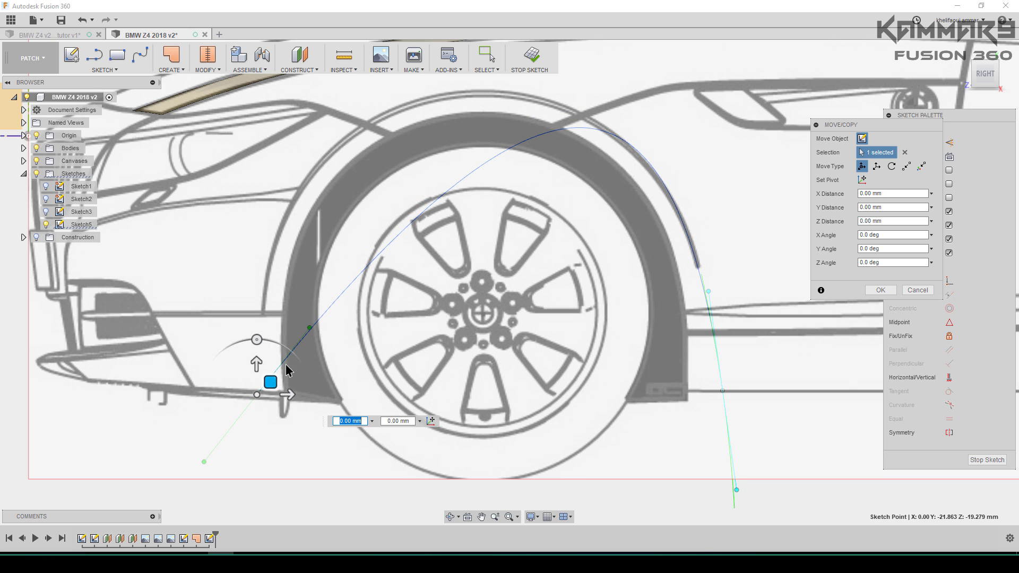
click(311, 327)
drag(316, 307, 265, 306)
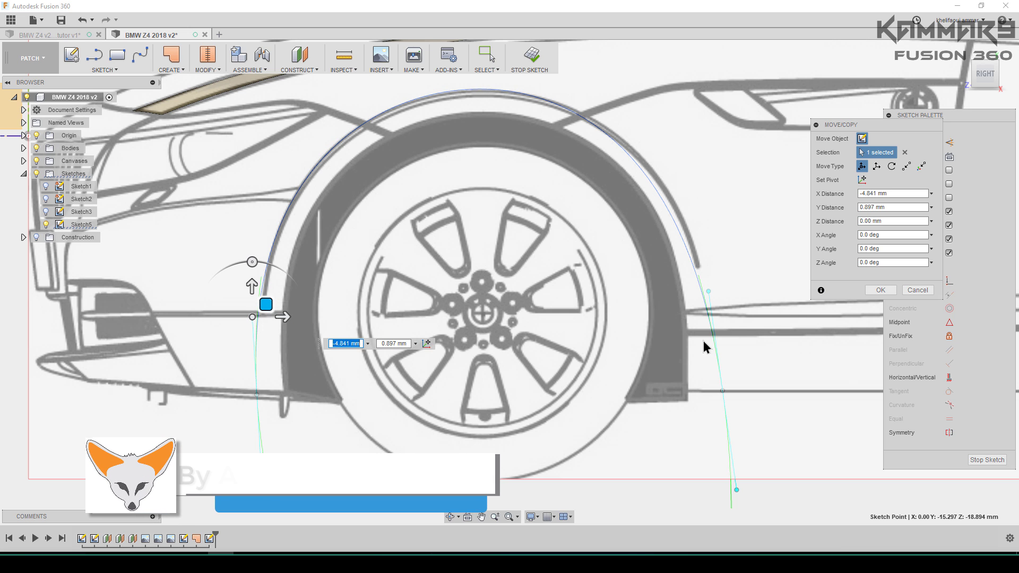
click(710, 292)
drag(718, 286, 731, 285)
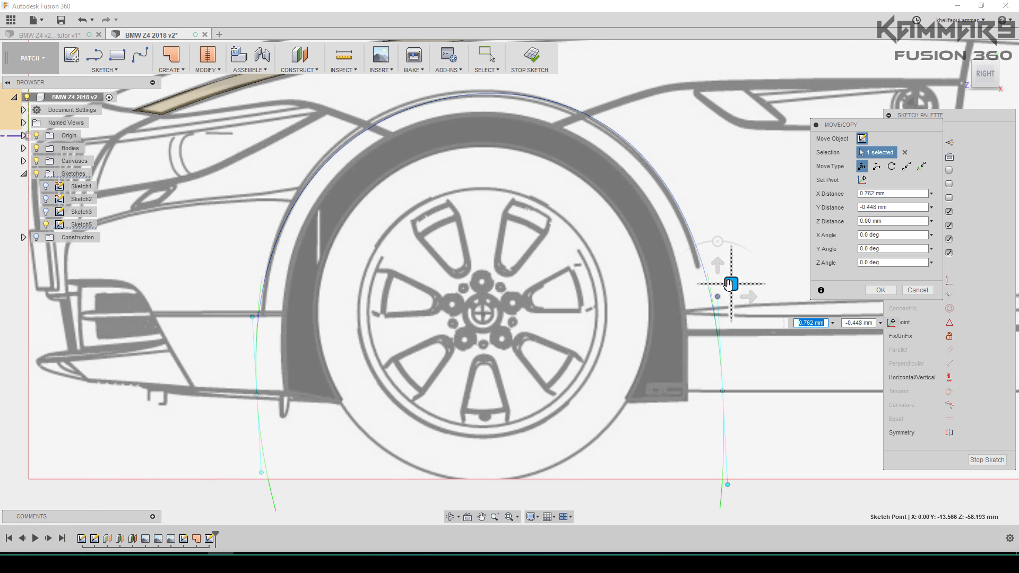
click(252, 315)
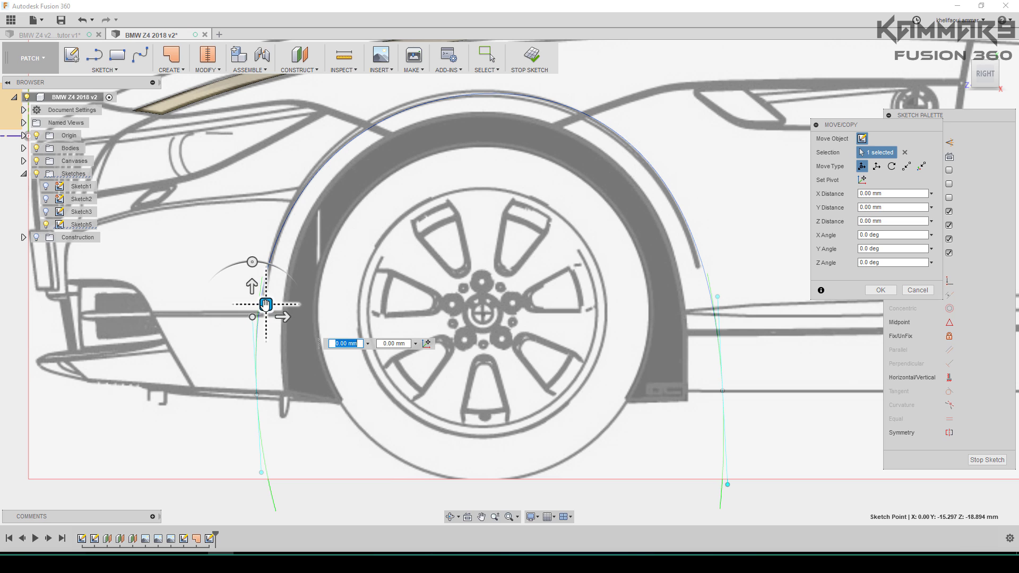
drag(266, 304, 264, 303)
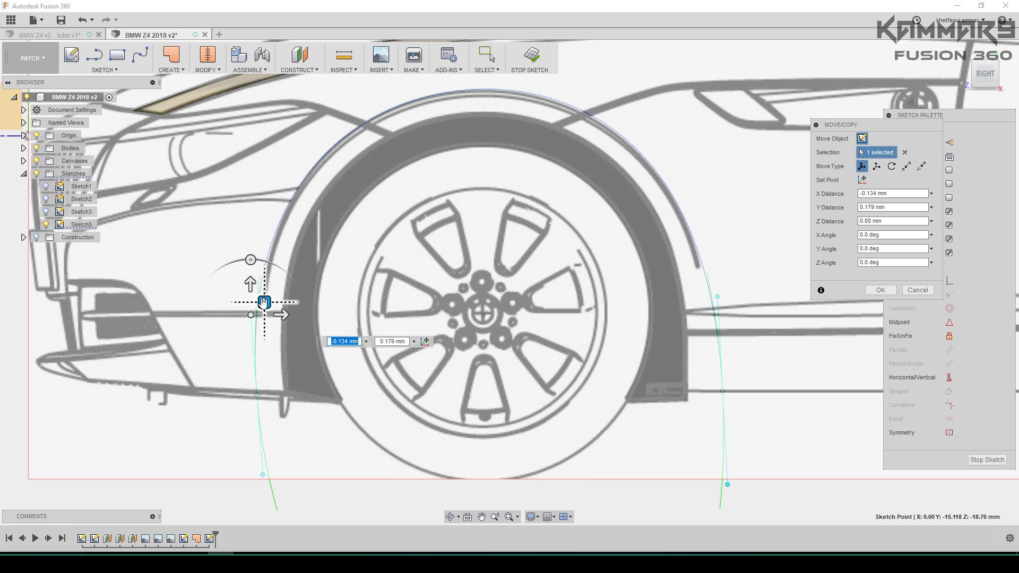
key(Return)
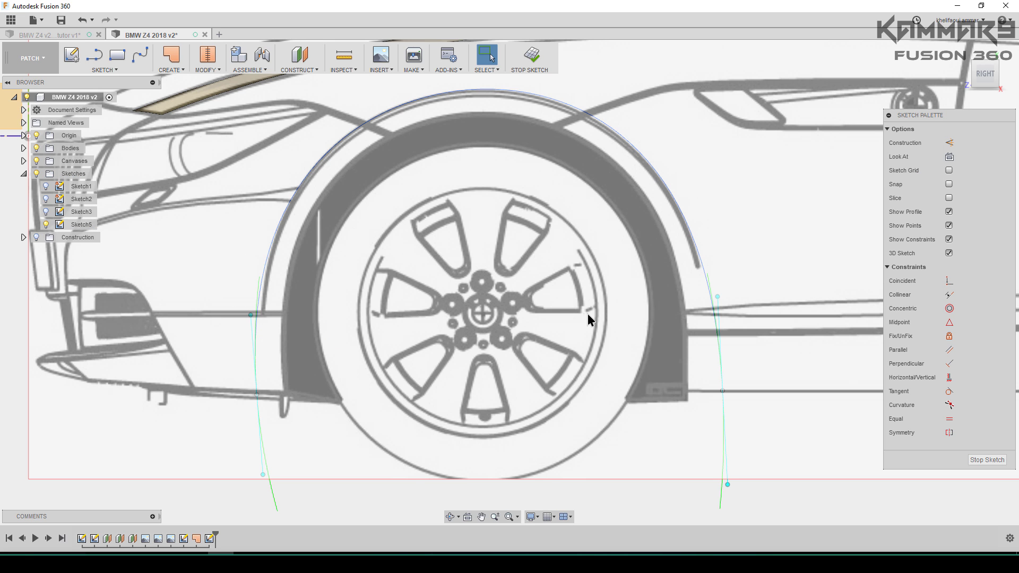
Move the wheel-arch spline 38.939 mm outward to the fender side, checking in Front and Top views.
scroll(468, 323, down, 3)
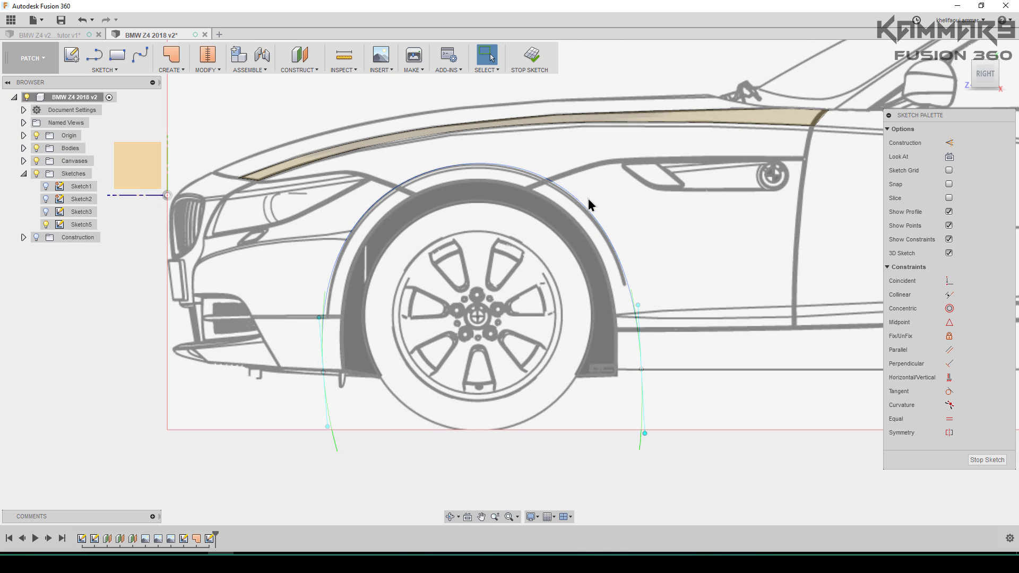
click(572, 193)
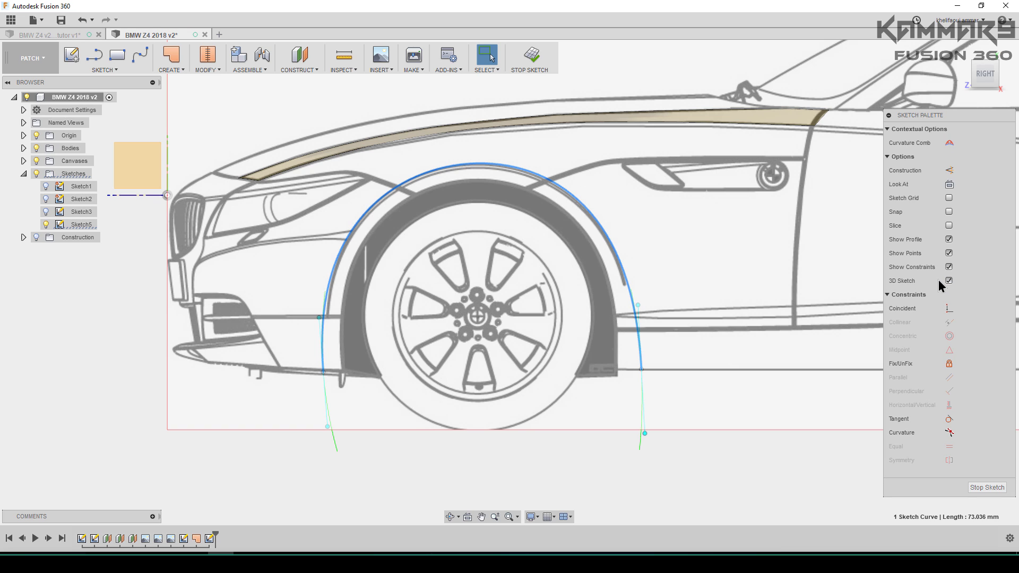
click(967, 75)
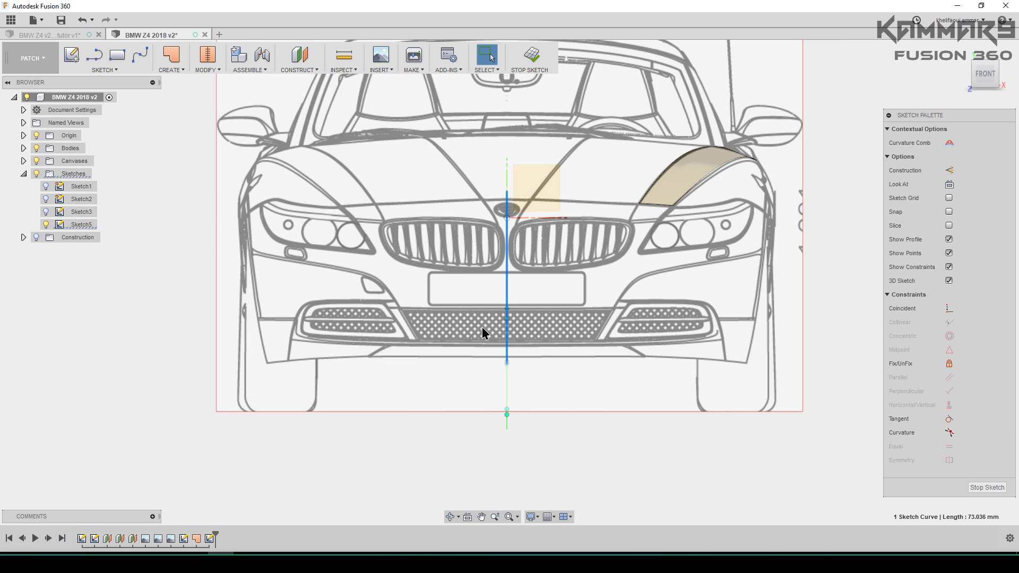
key(m)
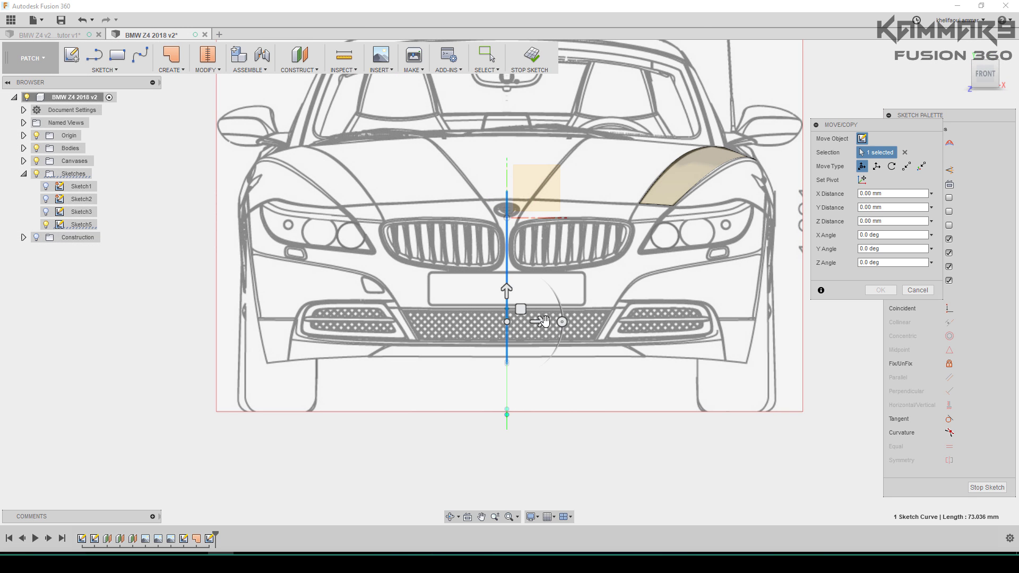
drag(540, 322, 801, 321)
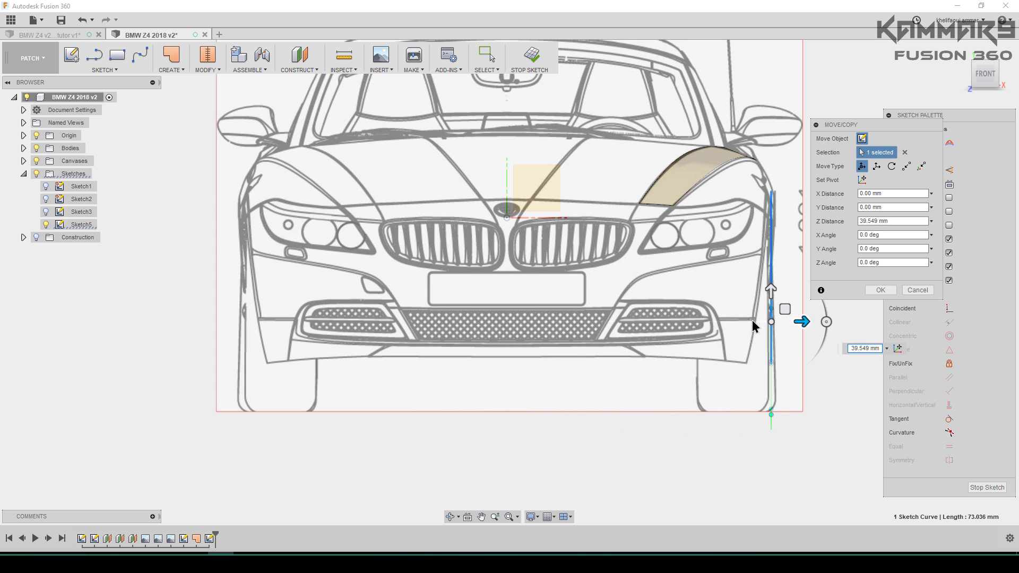
click(988, 60)
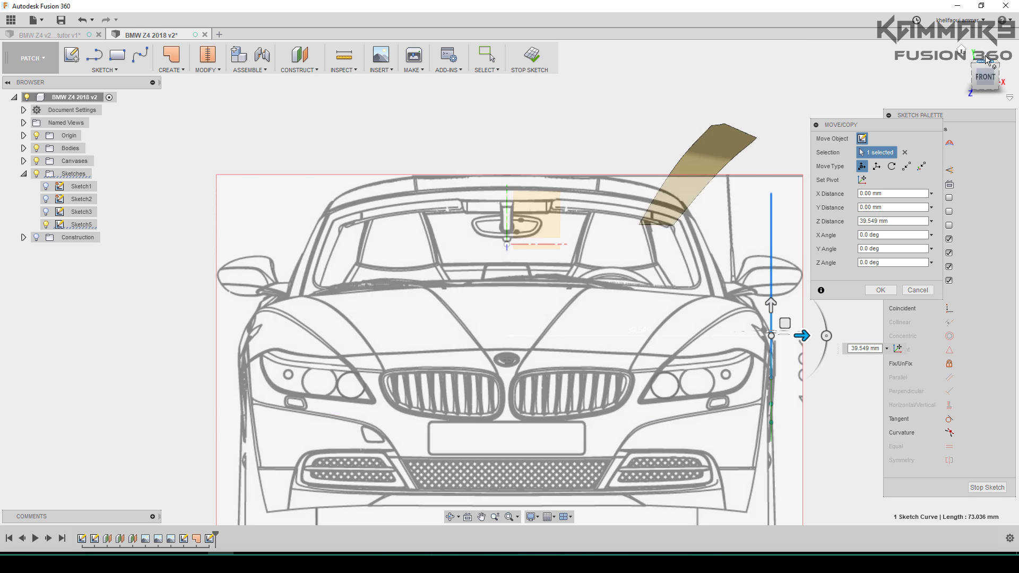
scroll(576, 266, down, 3)
scroll(684, 372, up, 8)
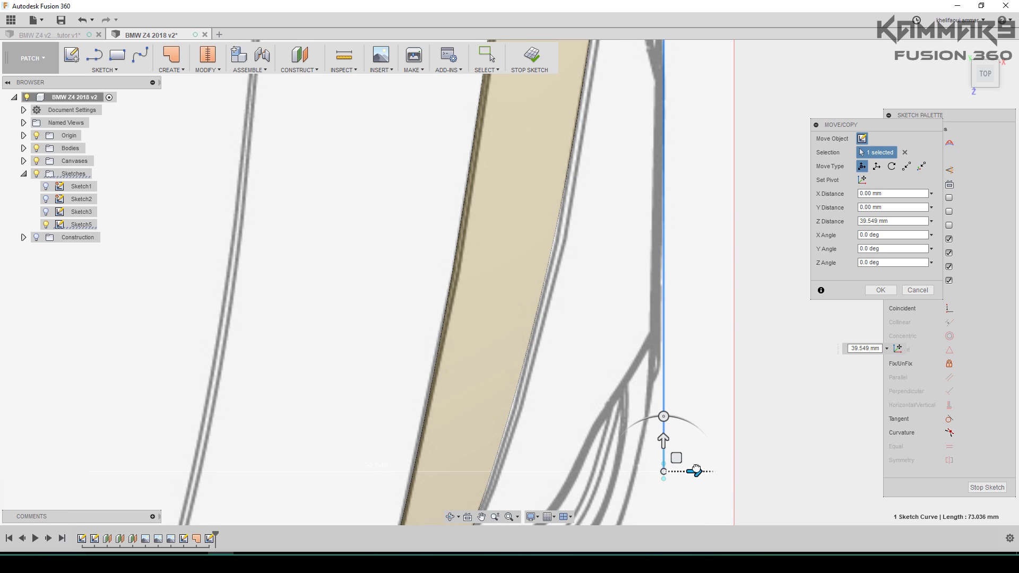
drag(695, 471, 690, 470)
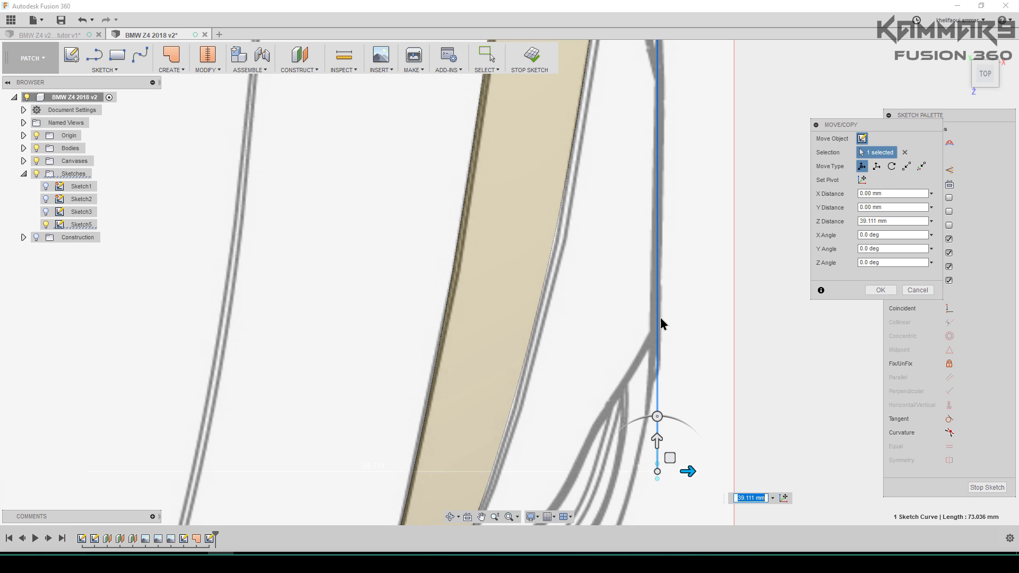
scroll(661, 313, down, 2)
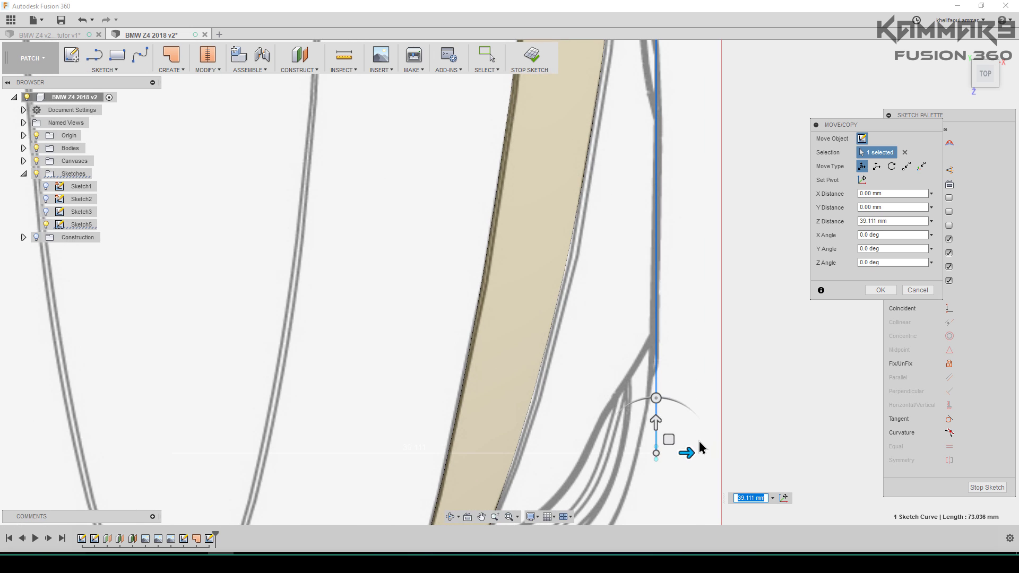
drag(688, 452, 687, 453)
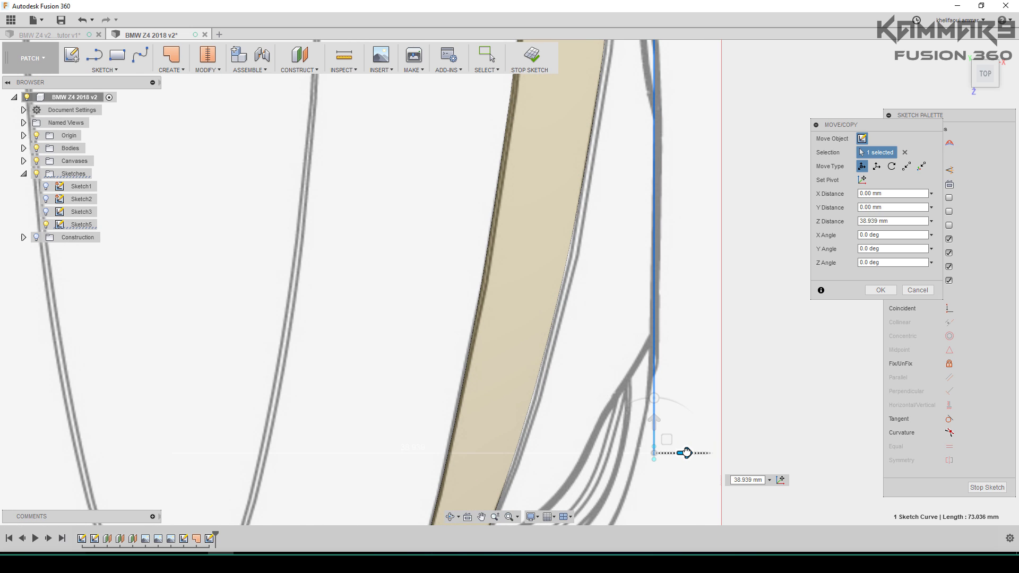
scroll(690, 451, down, 3)
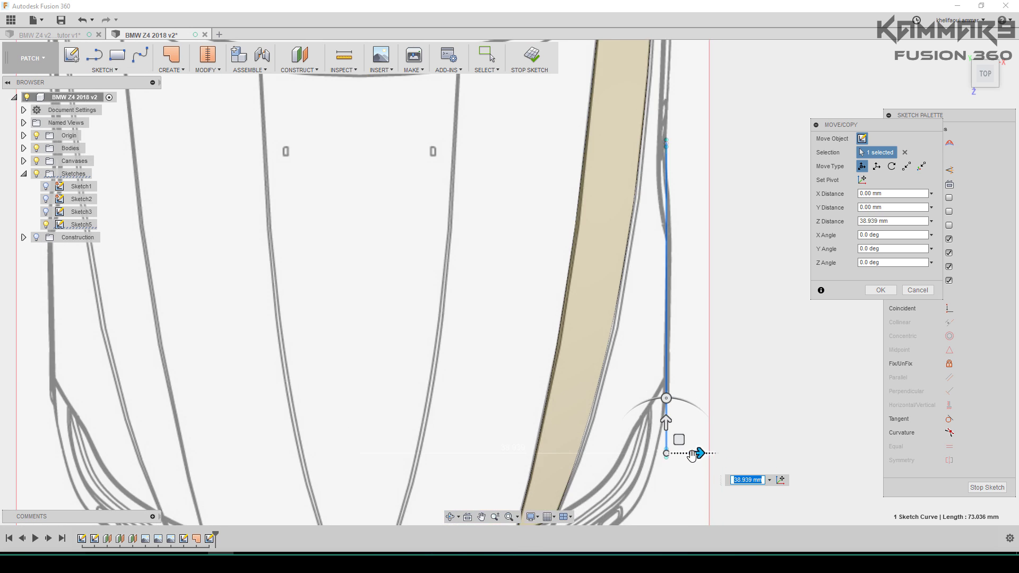
key(Return)
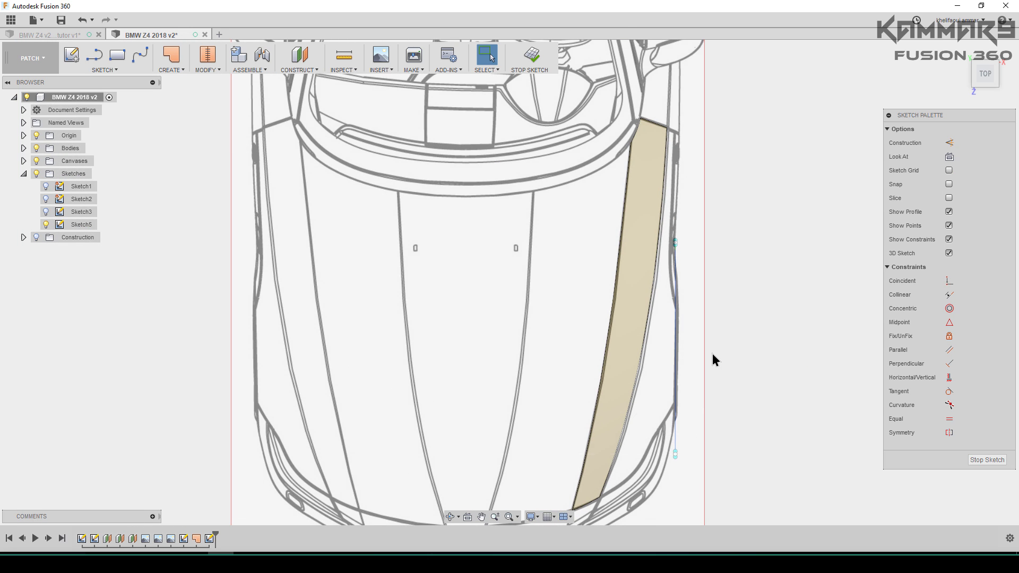
In the side view, nudge the spline's rear lower endpoint slightly down and rearward.
click(676, 351)
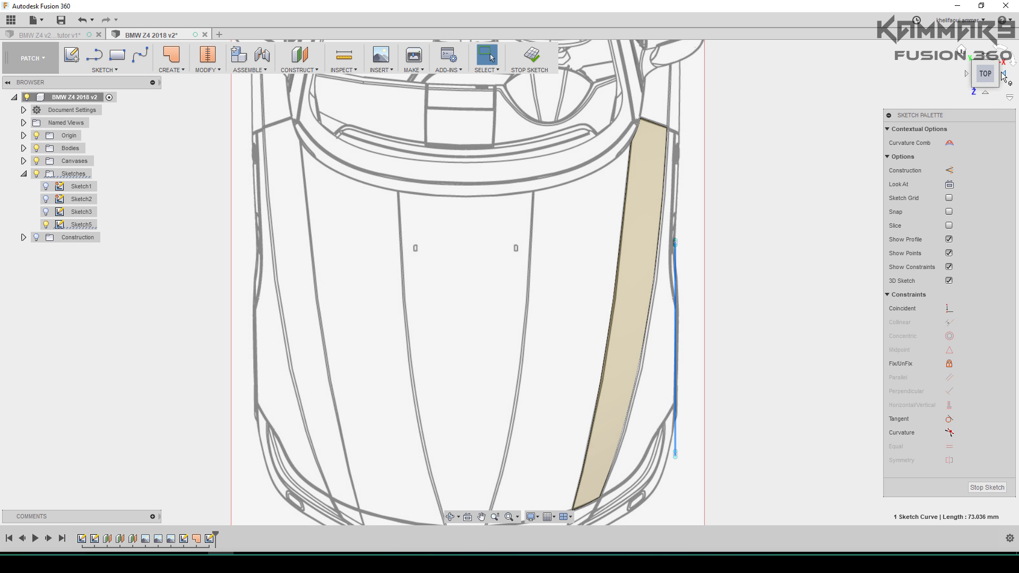
click(1004, 74)
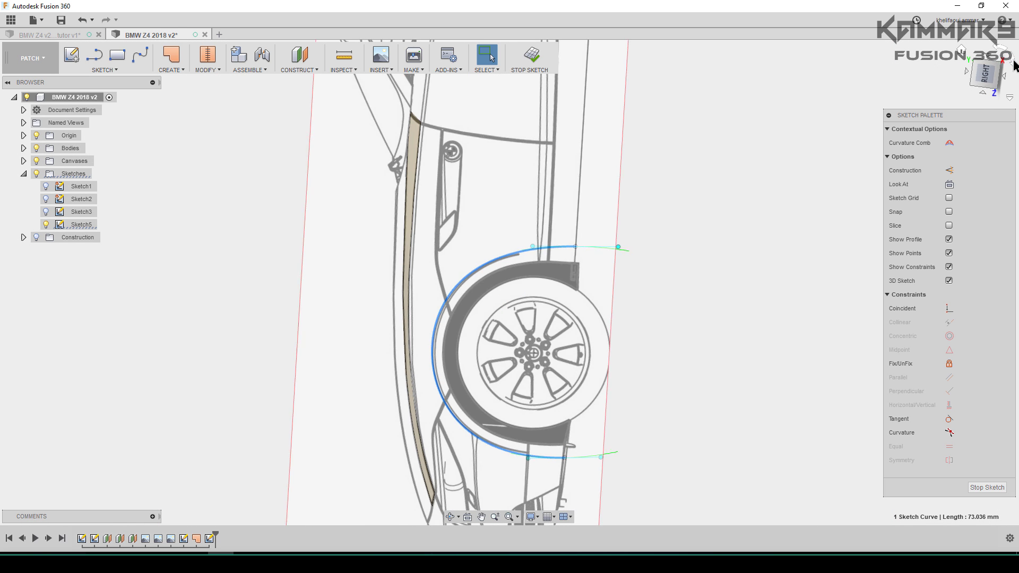
scroll(413, 211, up, 6)
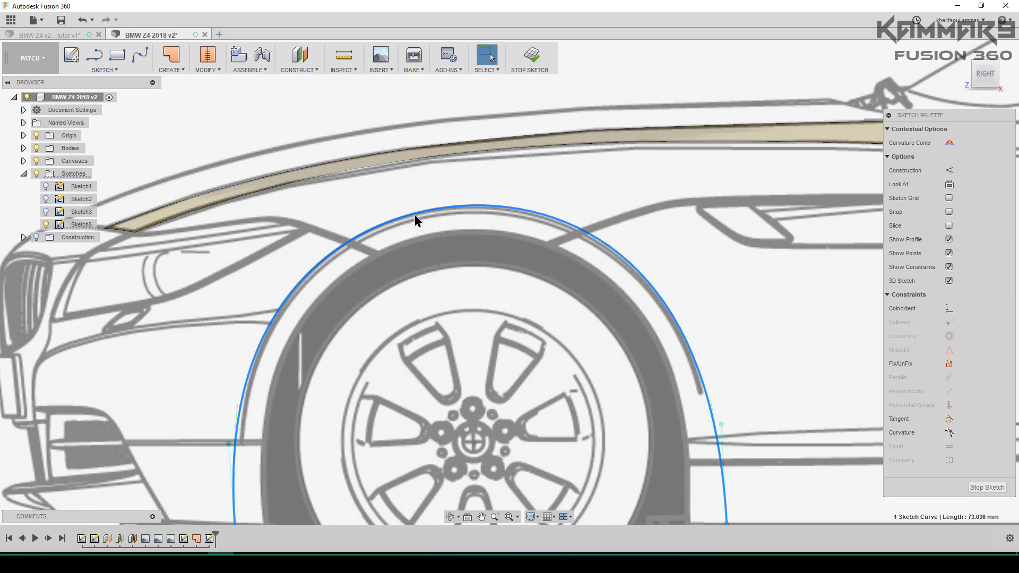
scroll(416, 214, up, 2)
click(572, 174)
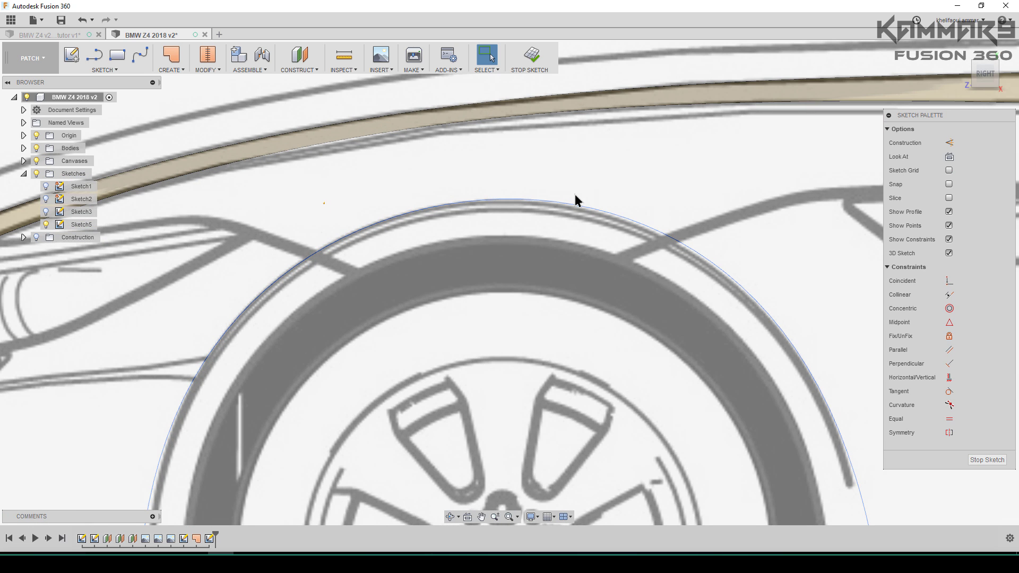
click(574, 204)
scroll(525, 159, down, 1)
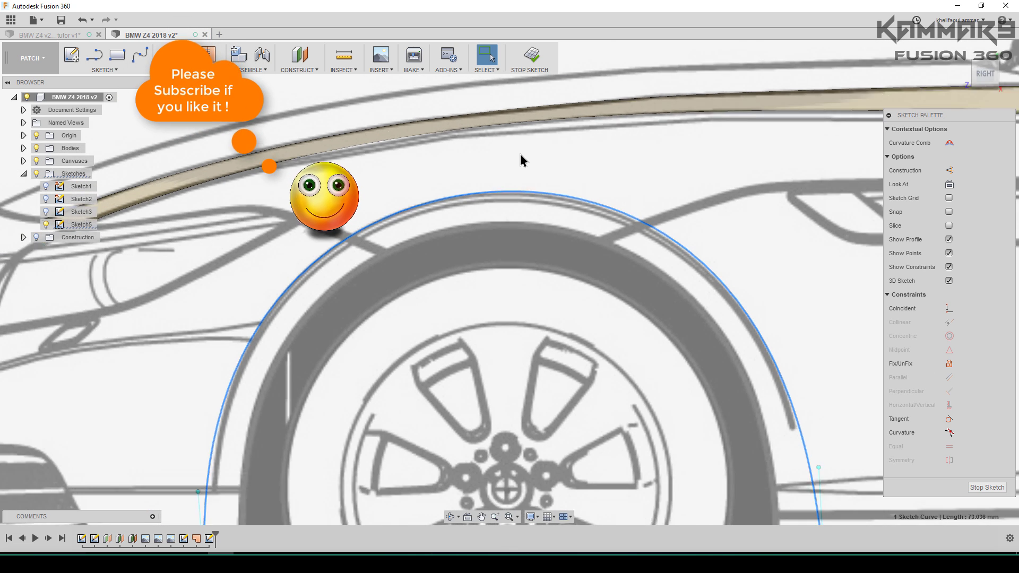
scroll(520, 154, down, 3)
scroll(690, 353, up, 4)
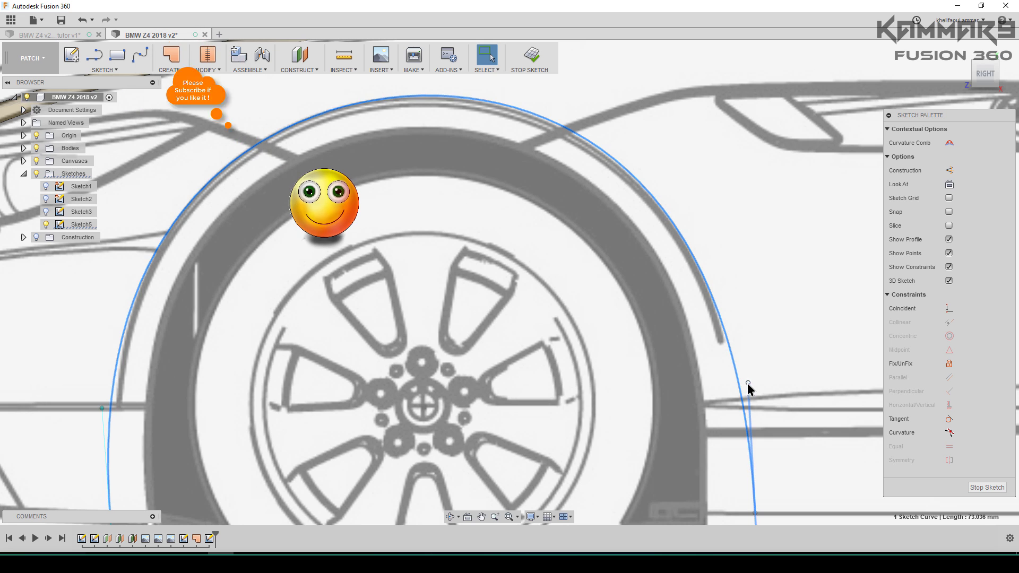
click(748, 384)
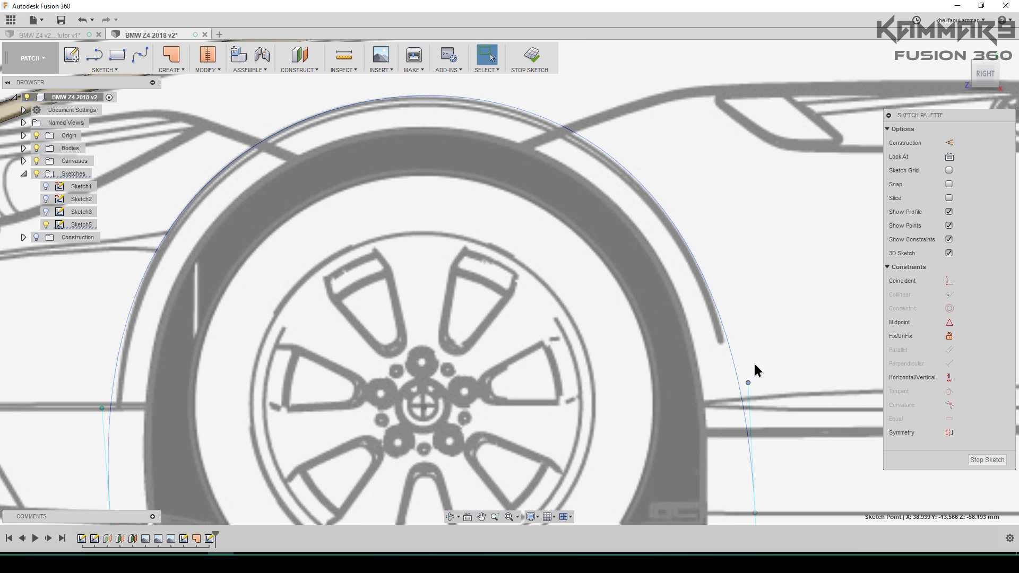
key(m)
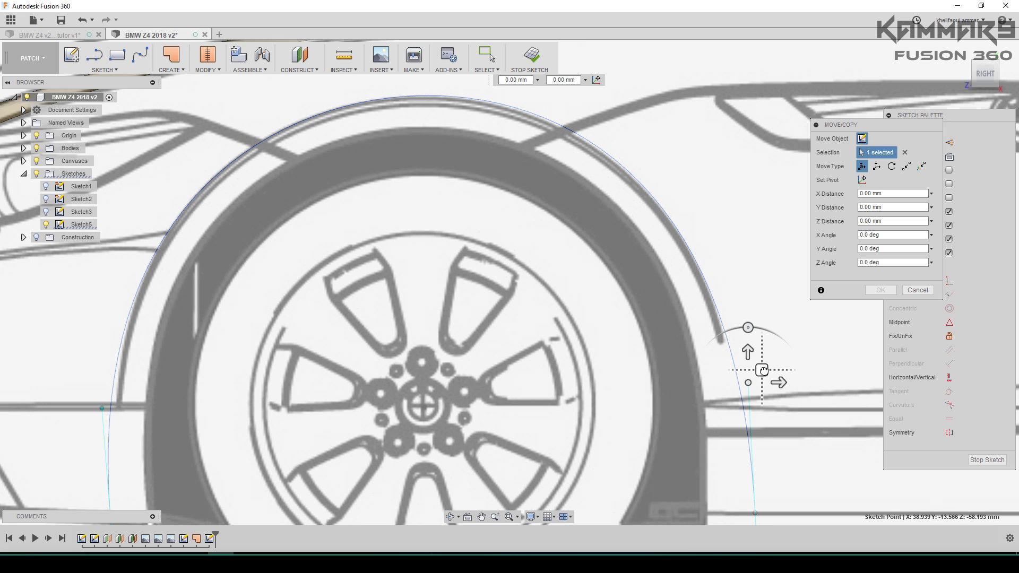
drag(762, 371, 764, 373)
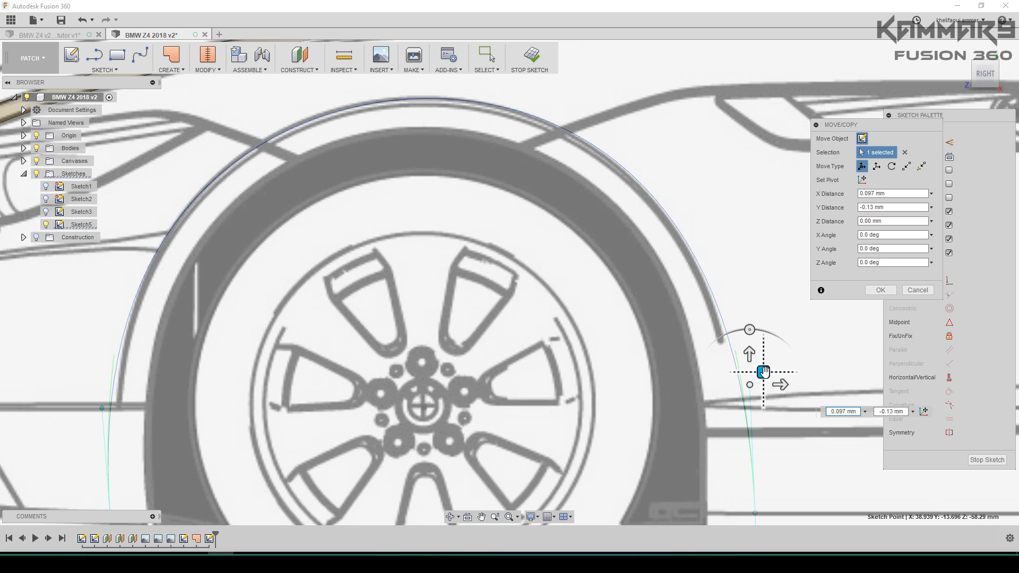
key(Return)
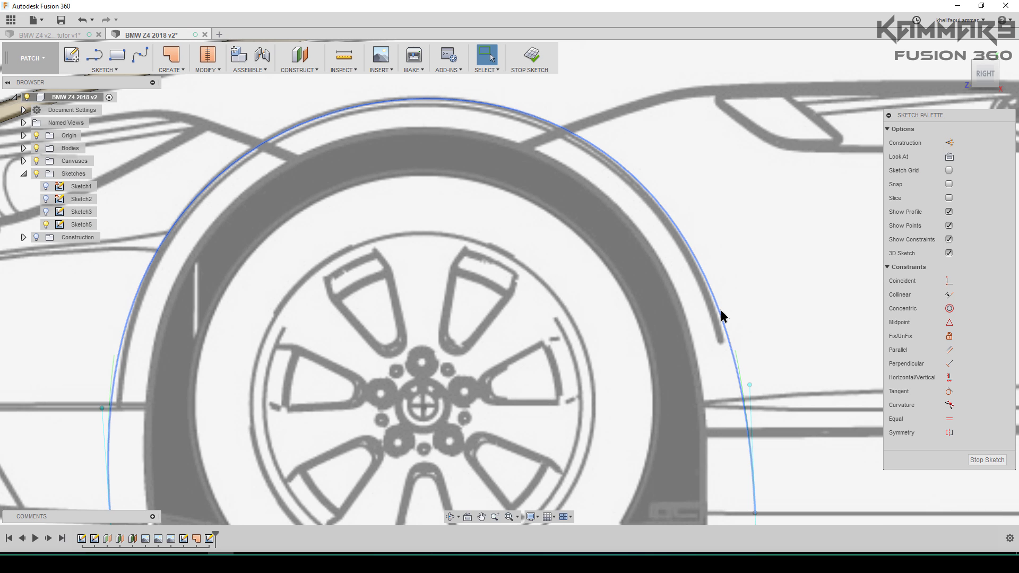
Convert the Sketch5 wheel-arch spline into a dashed construction curve.
click(720, 310)
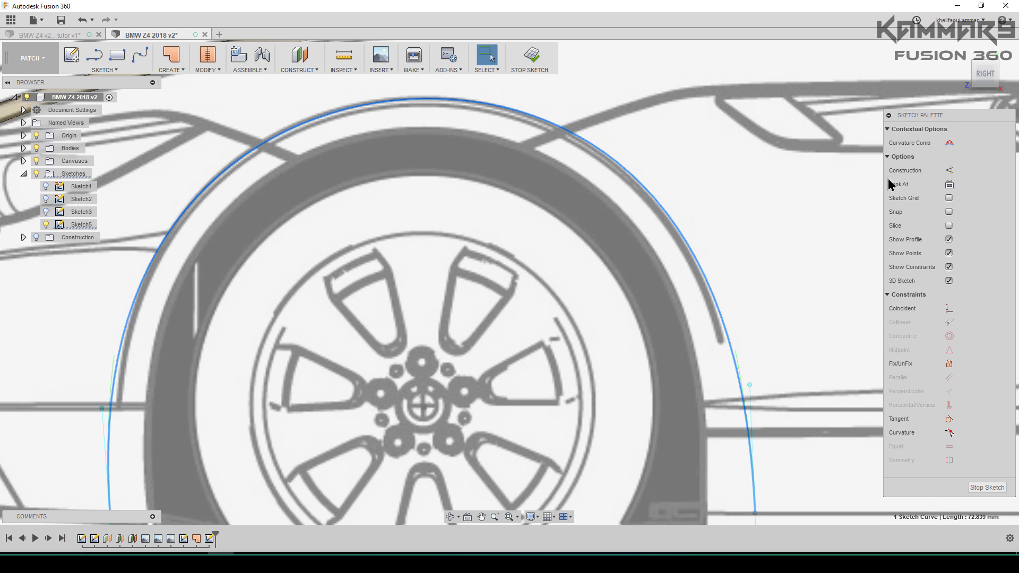
click(949, 170)
scroll(650, 230, down, 5)
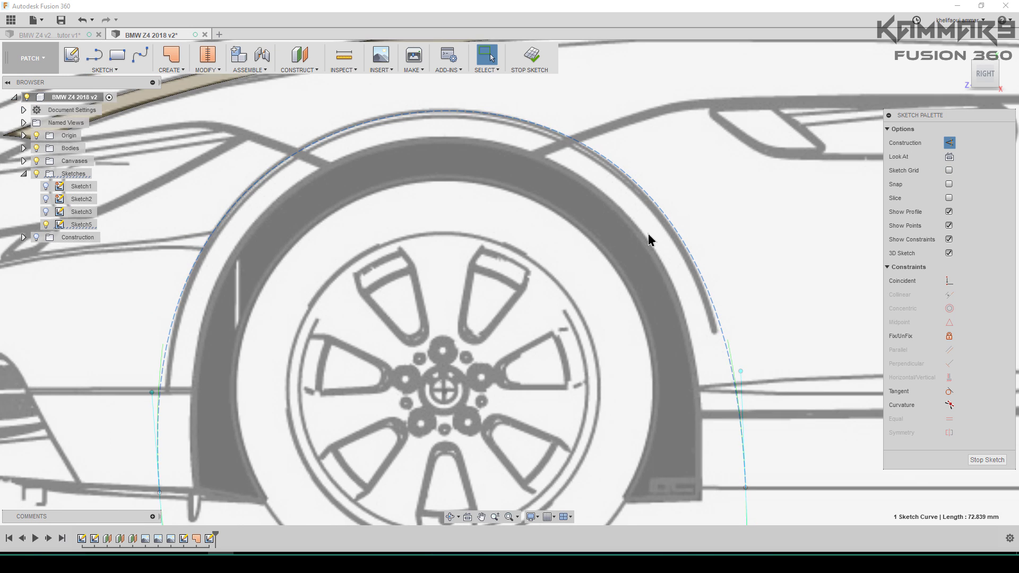
click(503, 267)
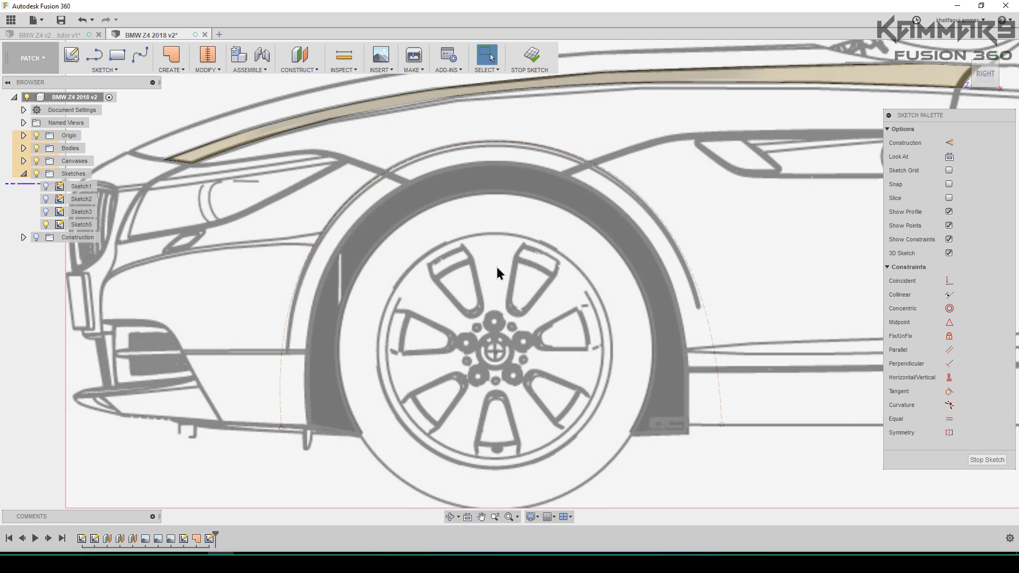
scroll(444, 149, up, 5)
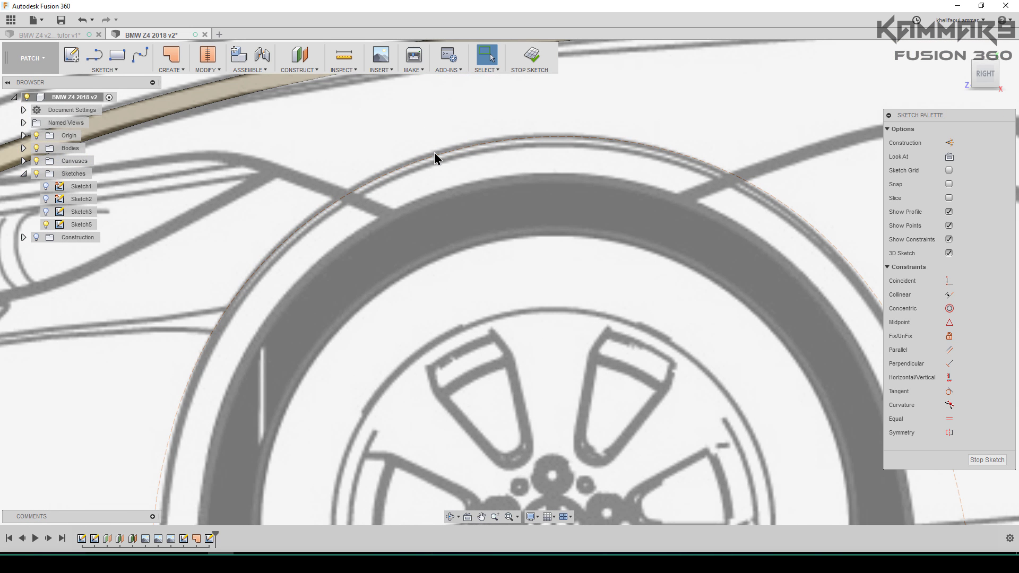
Start a new spline at the front of the dashed wheel-arch curve.
click(434, 153)
click(141, 56)
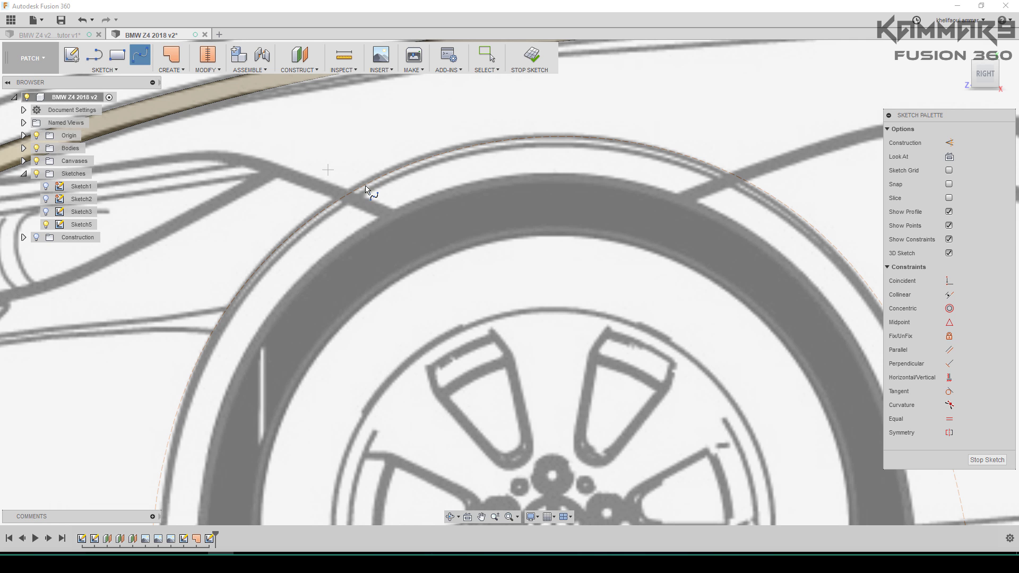
scroll(345, 196, up, 8)
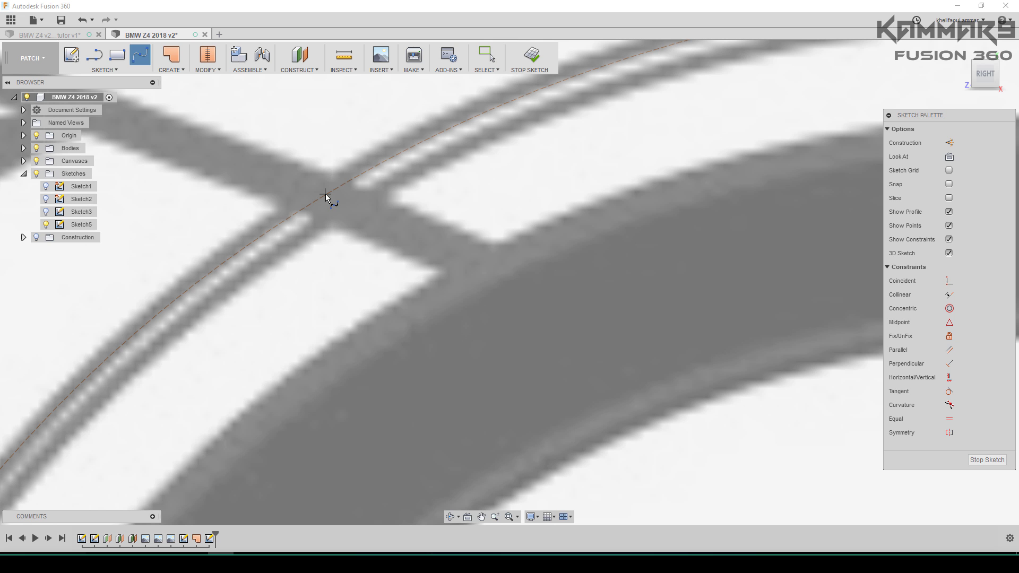
scroll(313, 199, down, 3)
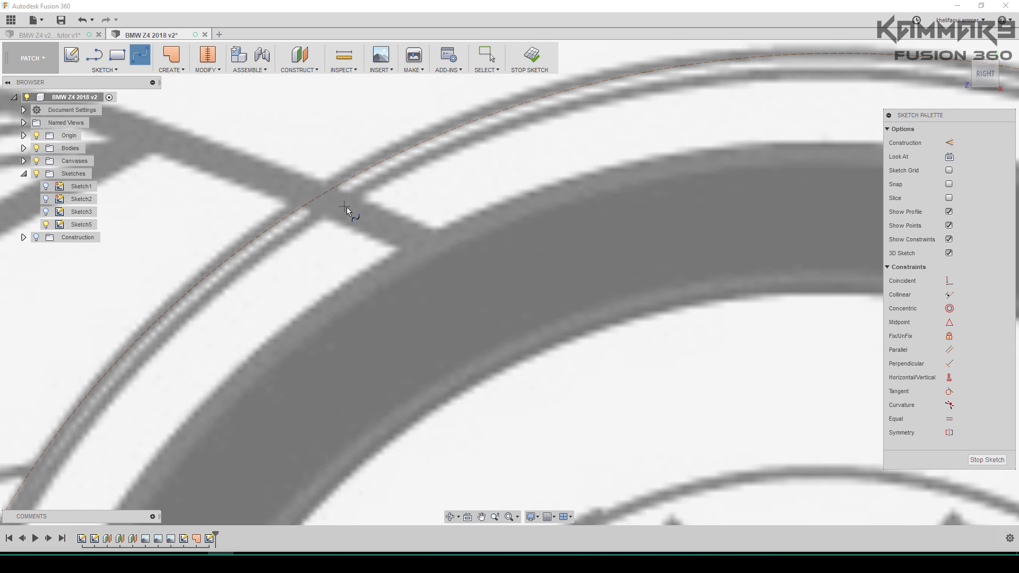
scroll(347, 207, down, 4)
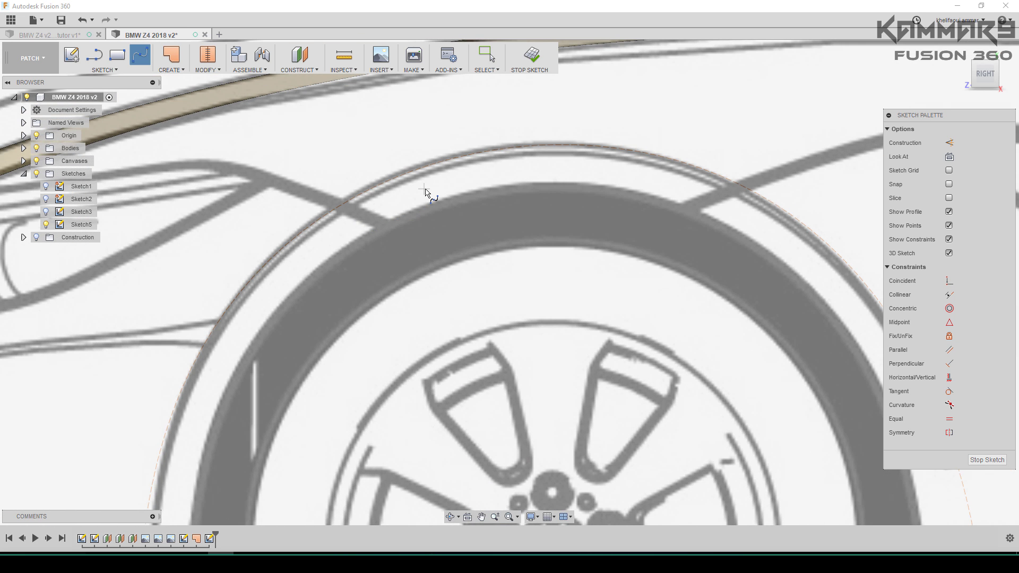
scroll(453, 237, down, 5)
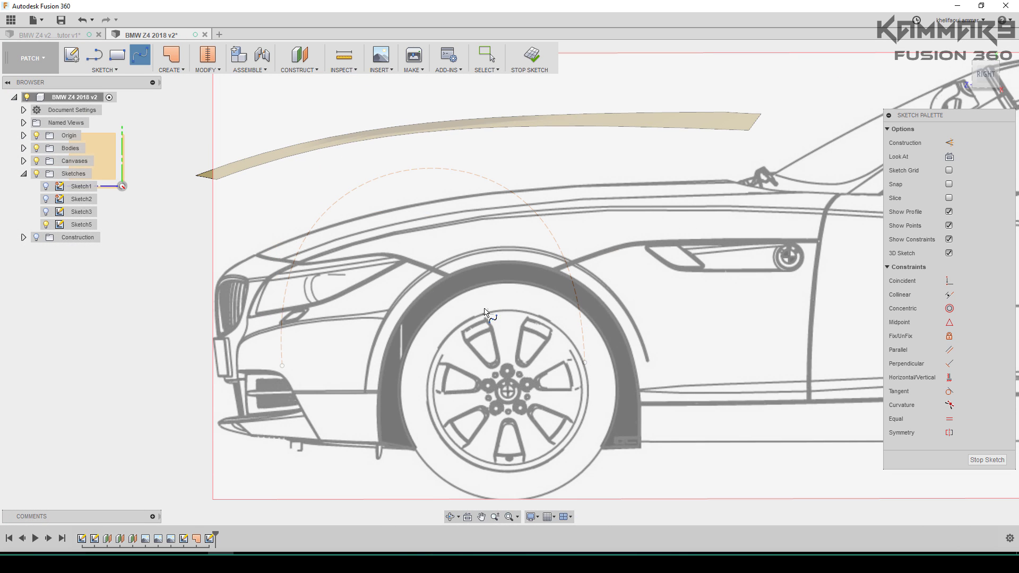
scroll(370, 188, up, 2)
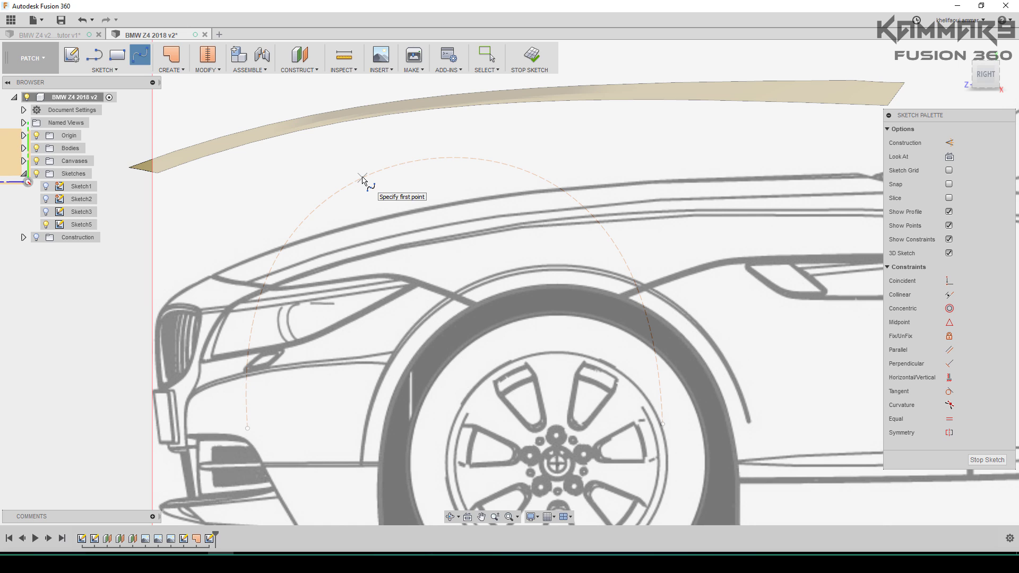
click(363, 178)
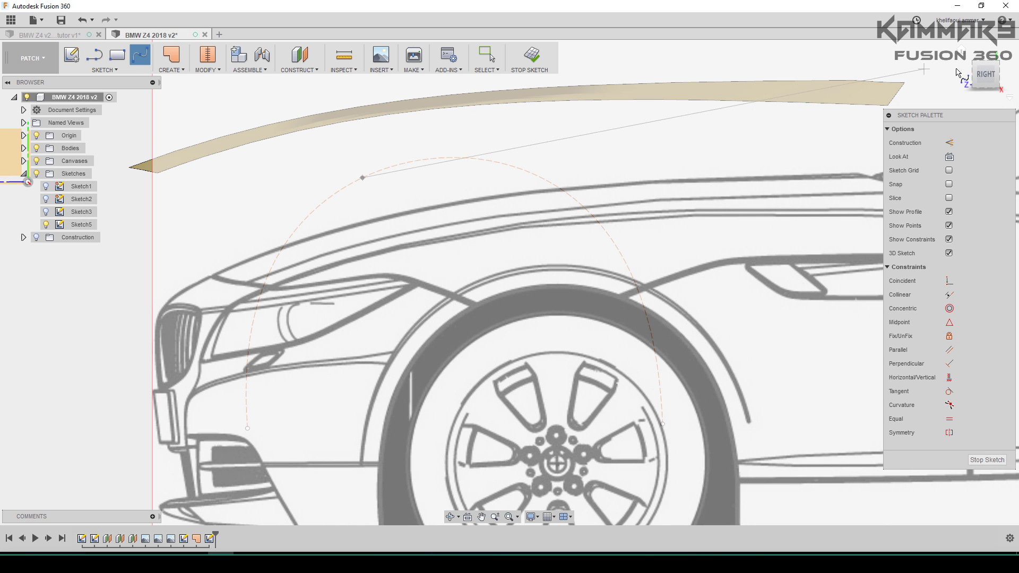
In the Right view, add two more points along the arc's top and finish the spline.
click(986, 74)
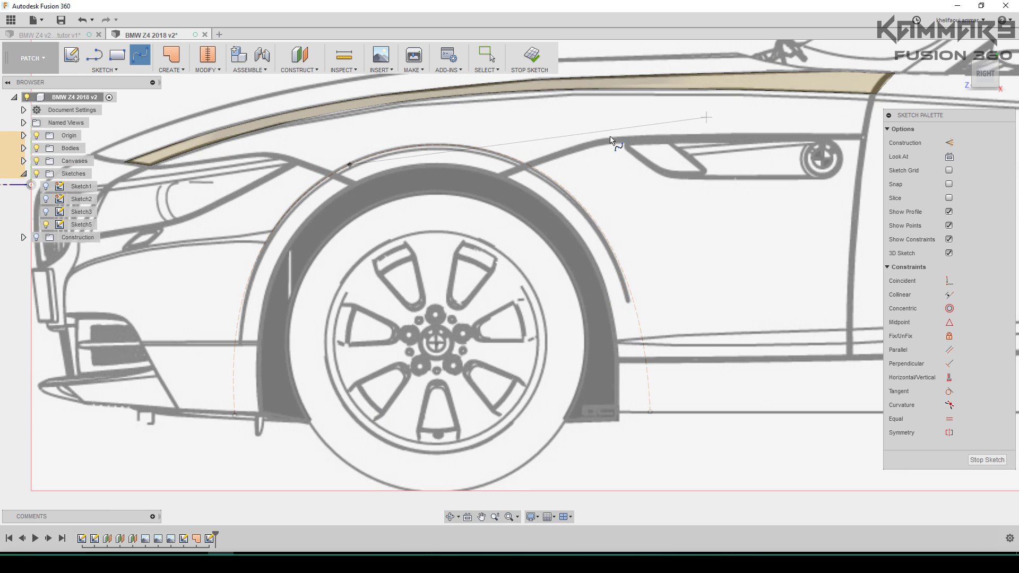
scroll(446, 153, up, 5)
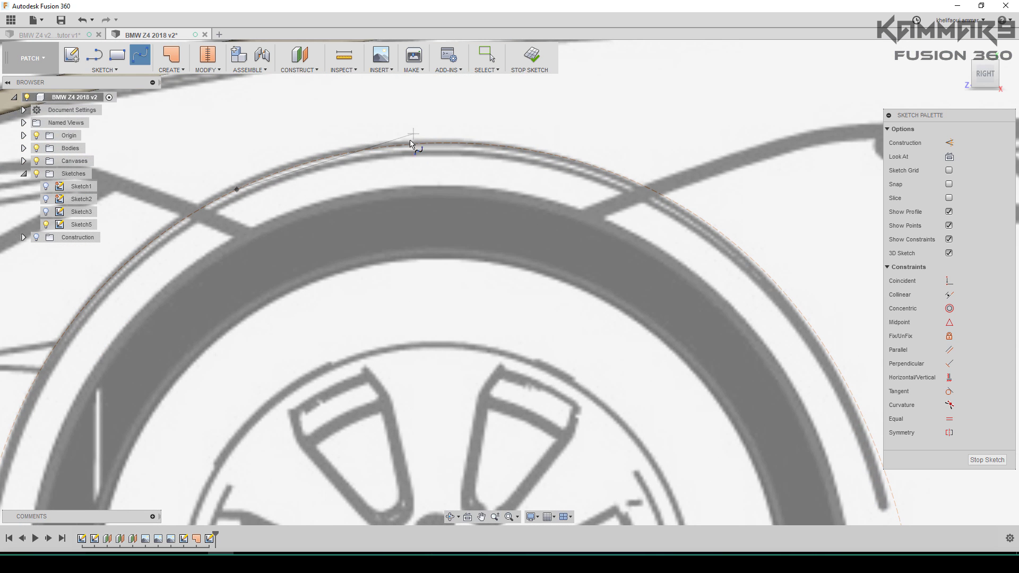
scroll(453, 210, down, 4)
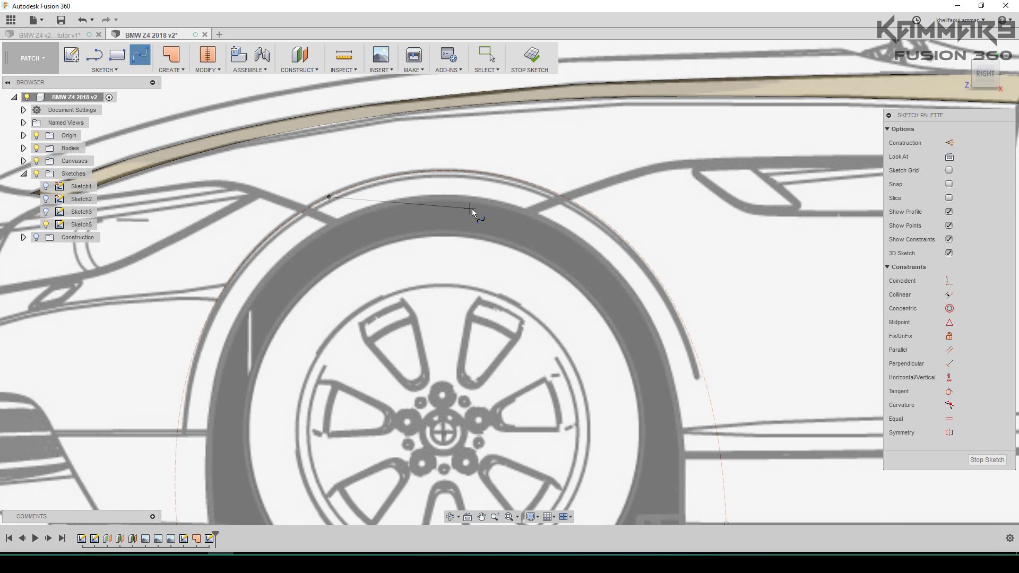
scroll(473, 209, down, 6)
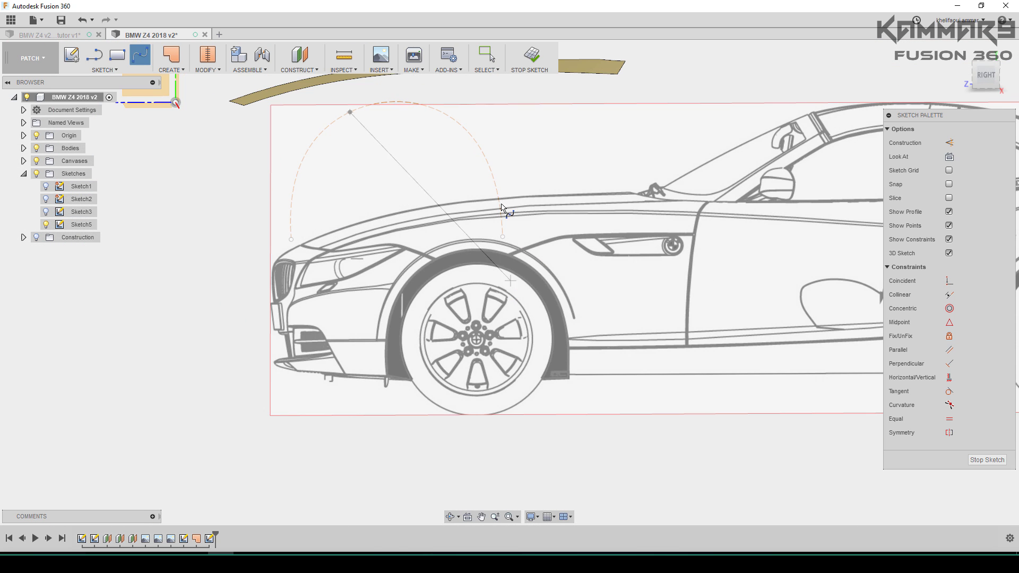
scroll(378, 106, up, 5)
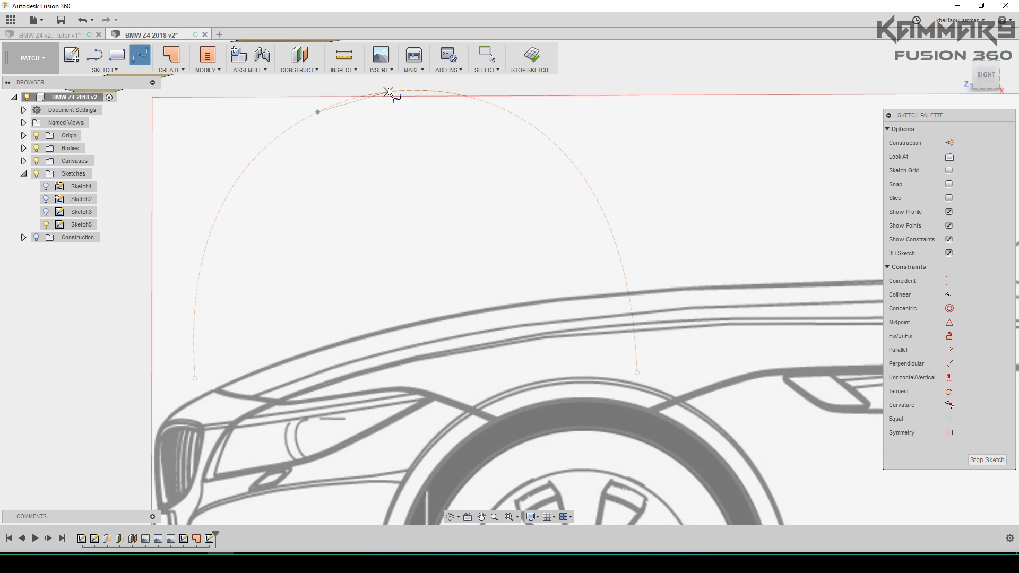
click(389, 92)
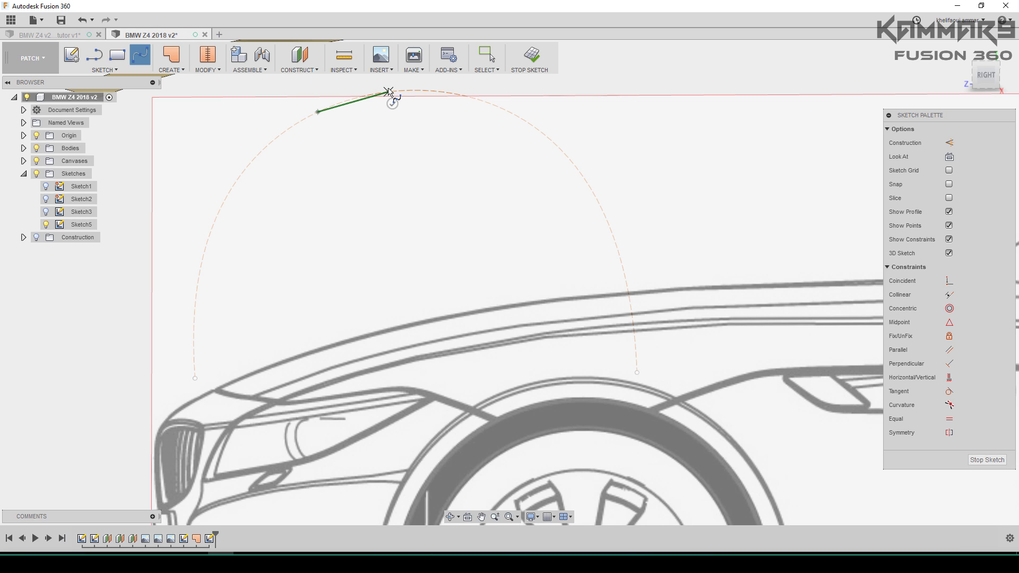
click(470, 96)
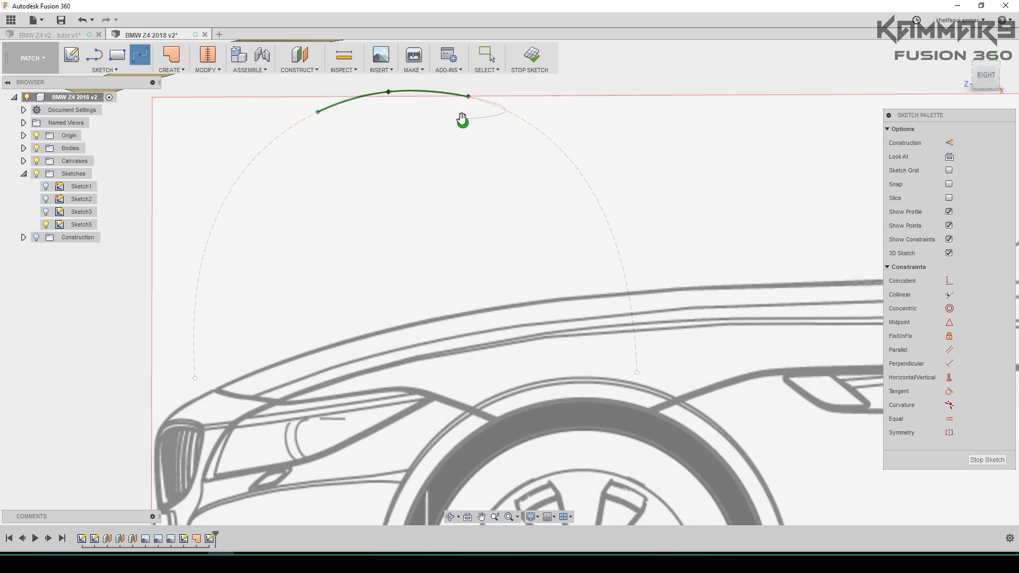
key(Return)
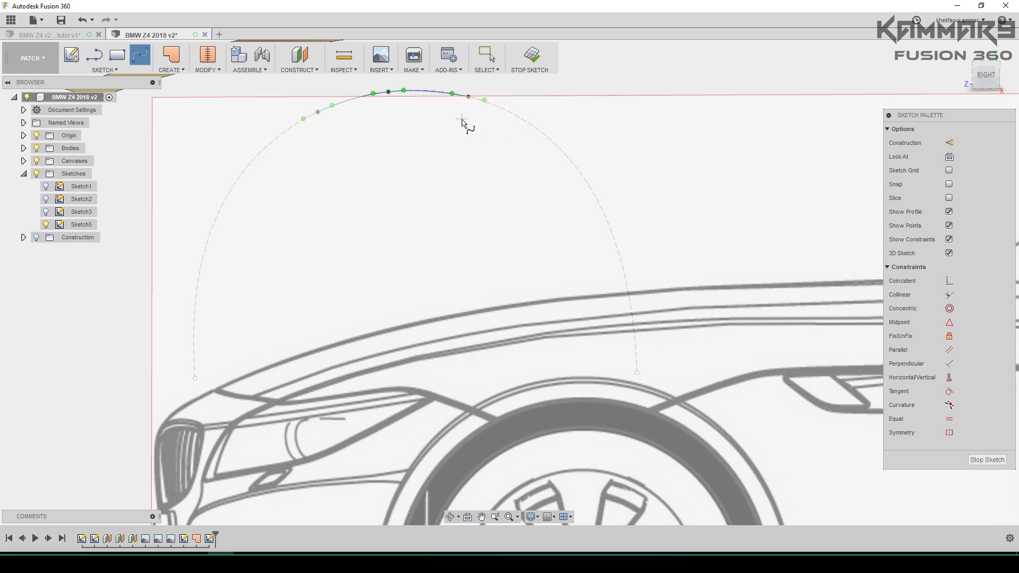
click(986, 85)
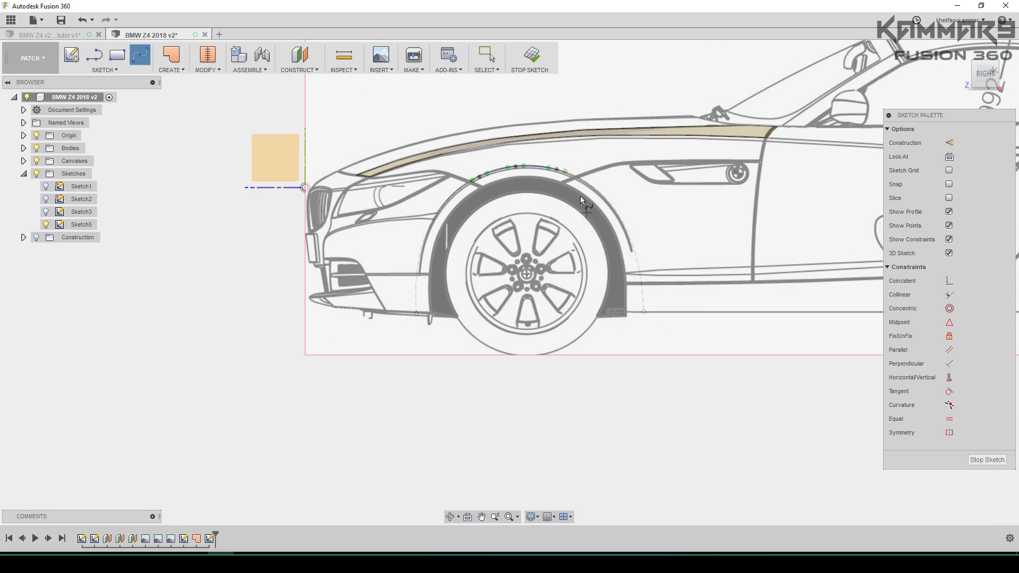
scroll(462, 179, up, 3)
scroll(461, 176, up, 5)
Try moving the spline's front fit point twice, cancelling both moves.
key(Escape)
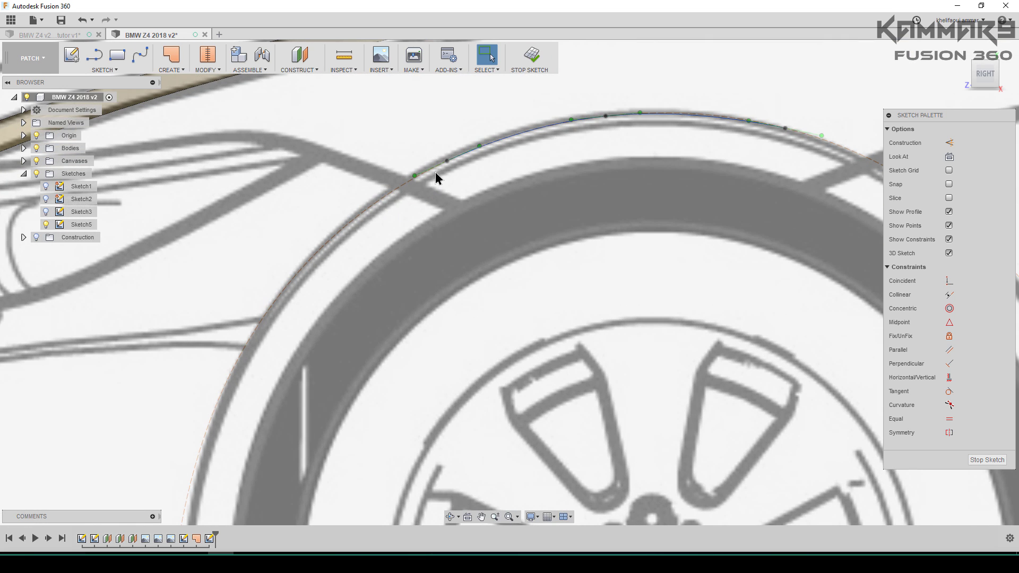
click(448, 161)
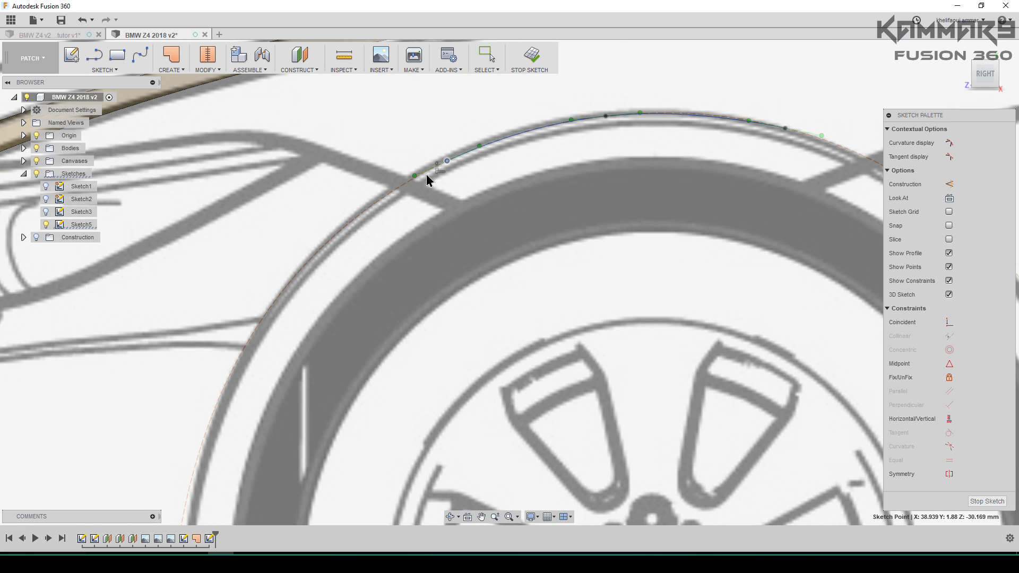
key(m)
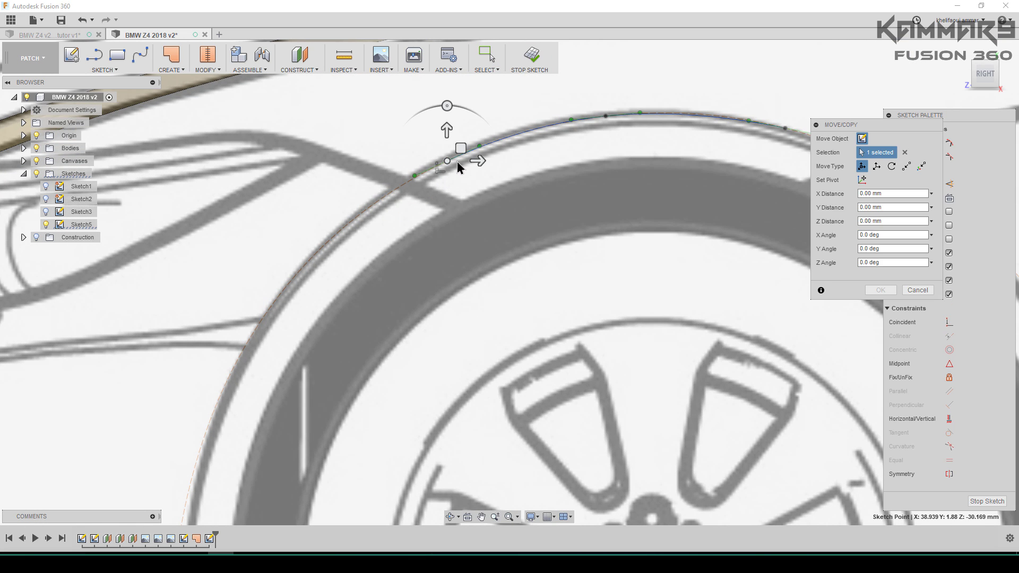
drag(447, 161, 463, 138)
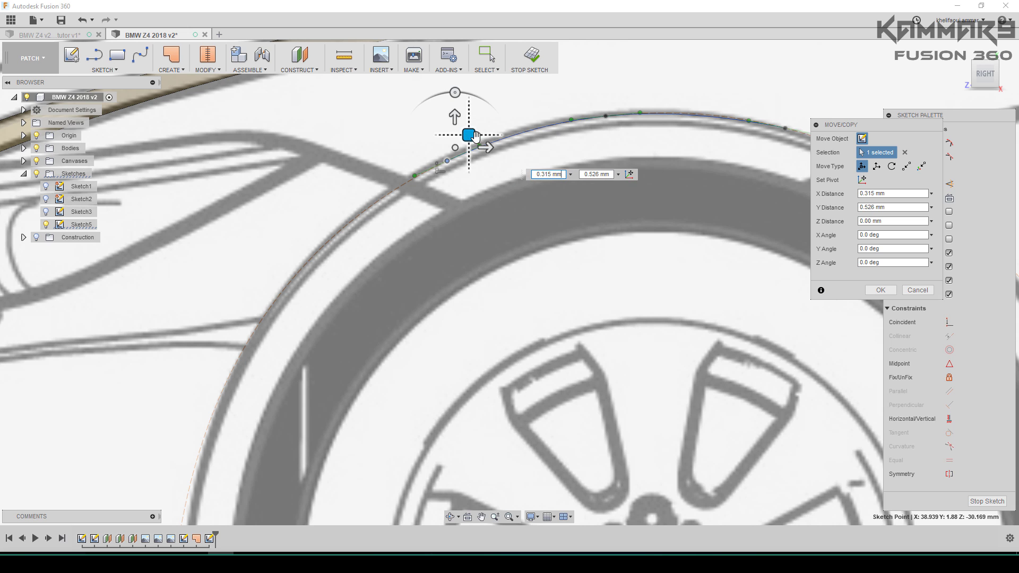
key(Escape)
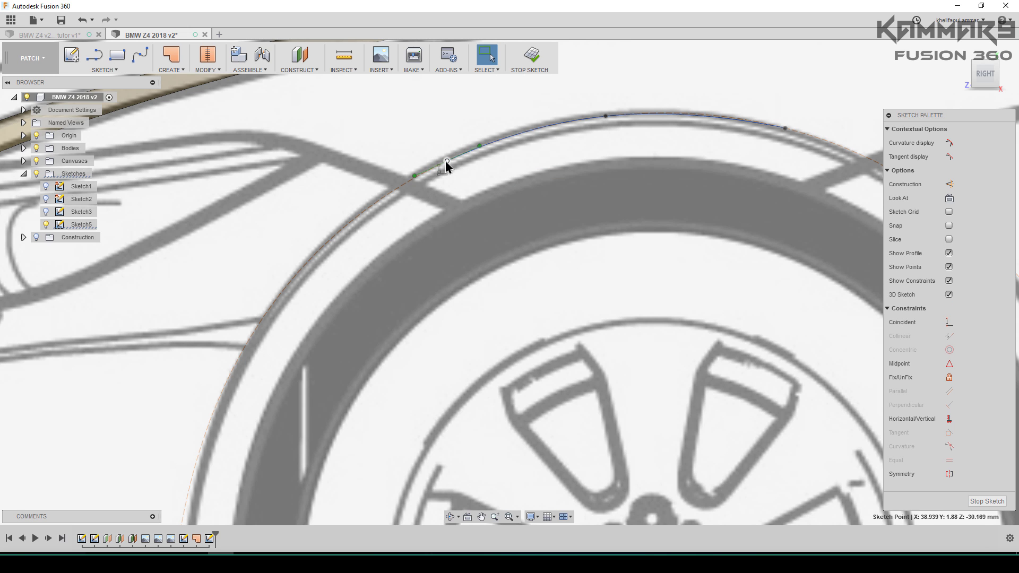
key(m)
drag(446, 165, 376, 192)
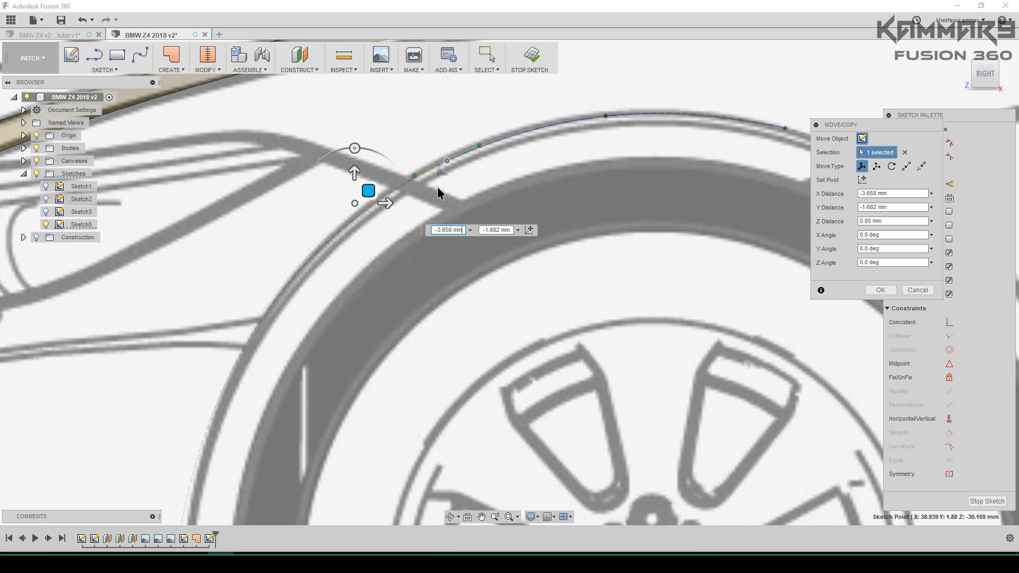
key(Escape)
scroll(730, 164, down, 5)
scroll(642, 158, up, 5)
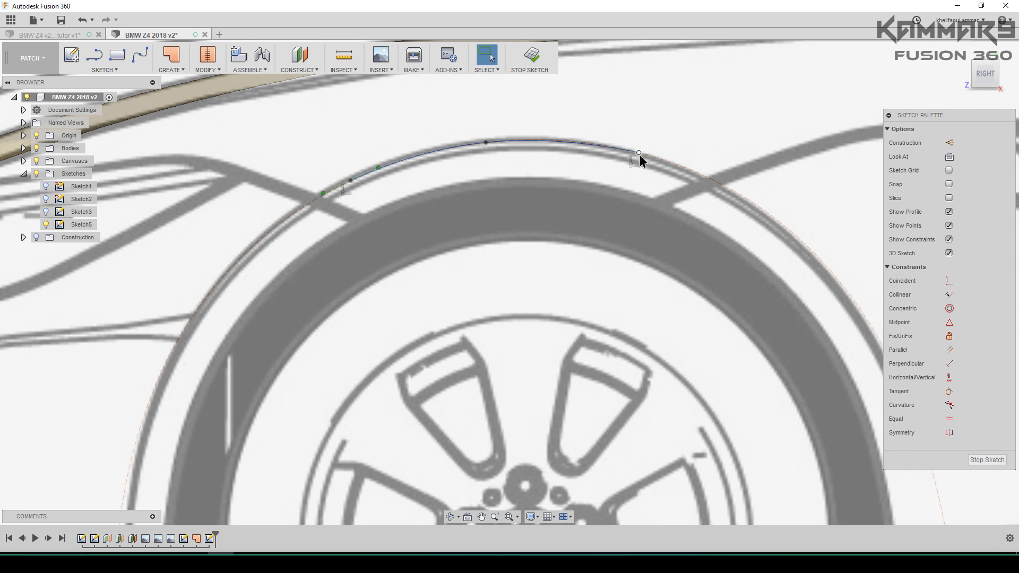
Shift the spline's rear end point right and down, then select its middle fit point.
click(639, 154)
key(m)
drag(652, 141, 694, 161)
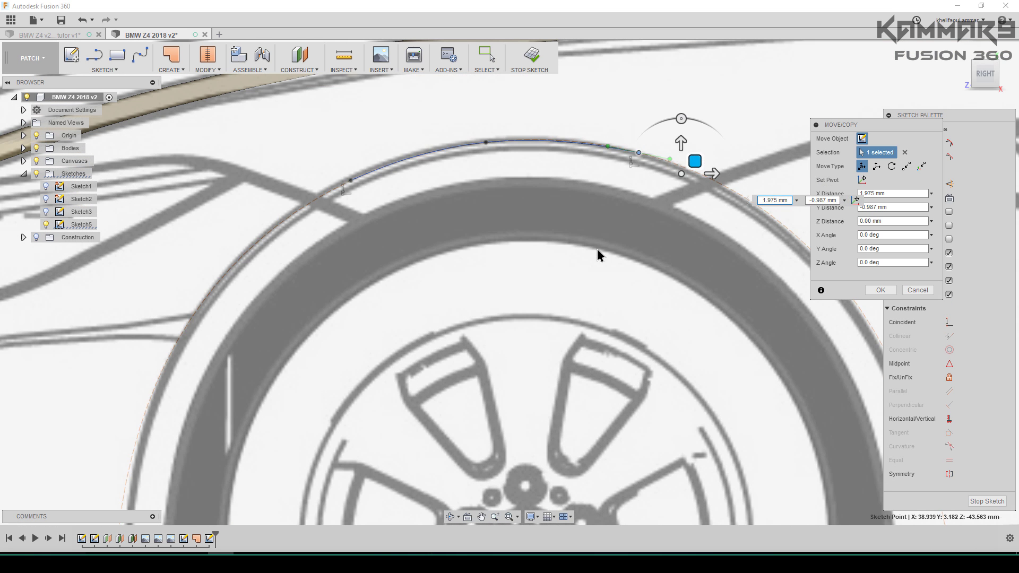
scroll(603, 234, down, 3)
key(Escape)
click(624, 184)
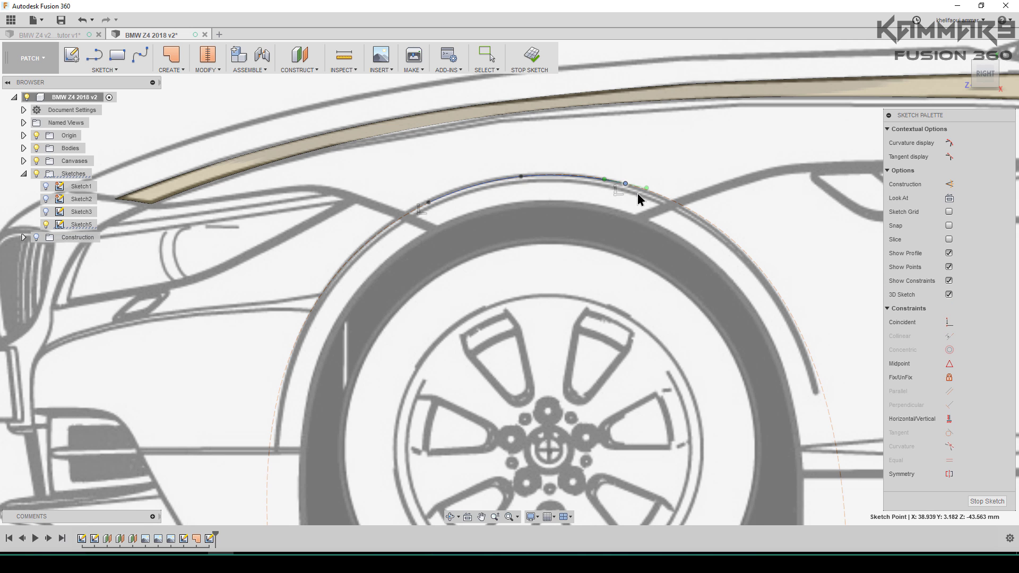
click(520, 177)
scroll(387, 220, up, 4)
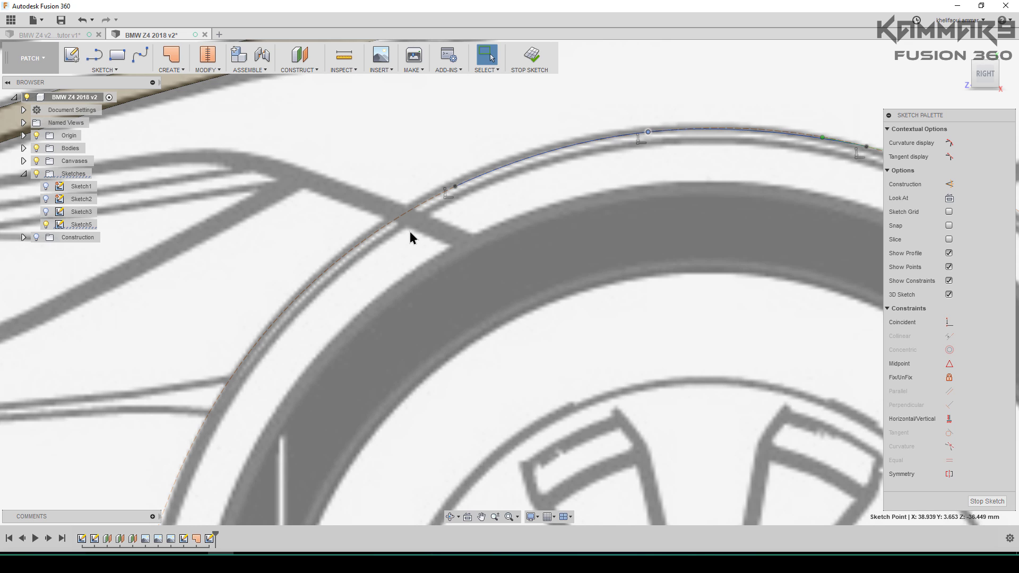
Delete the front fit point's coincident constraint and move the point down-left onto the arch line.
click(456, 186)
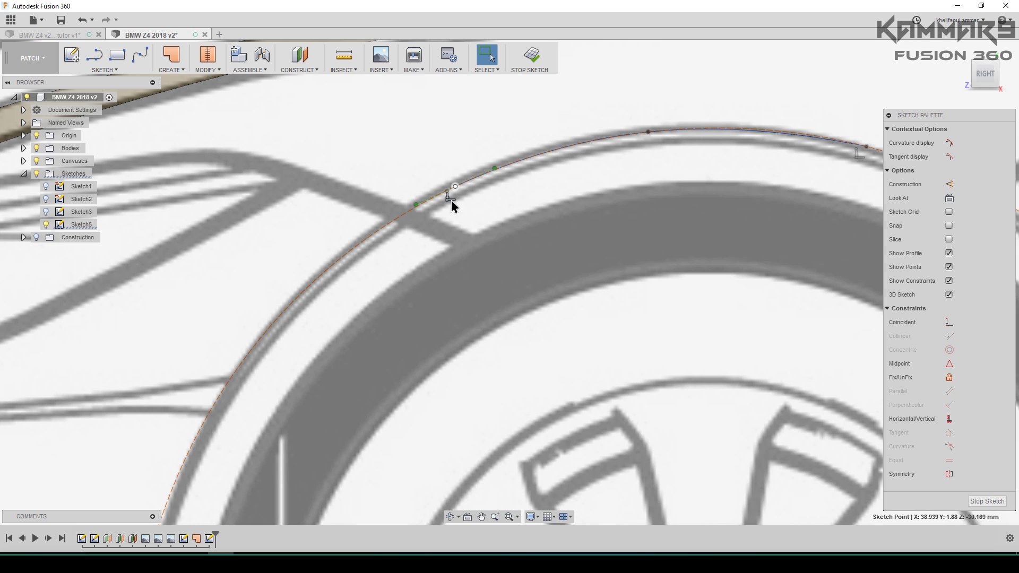
click(450, 197)
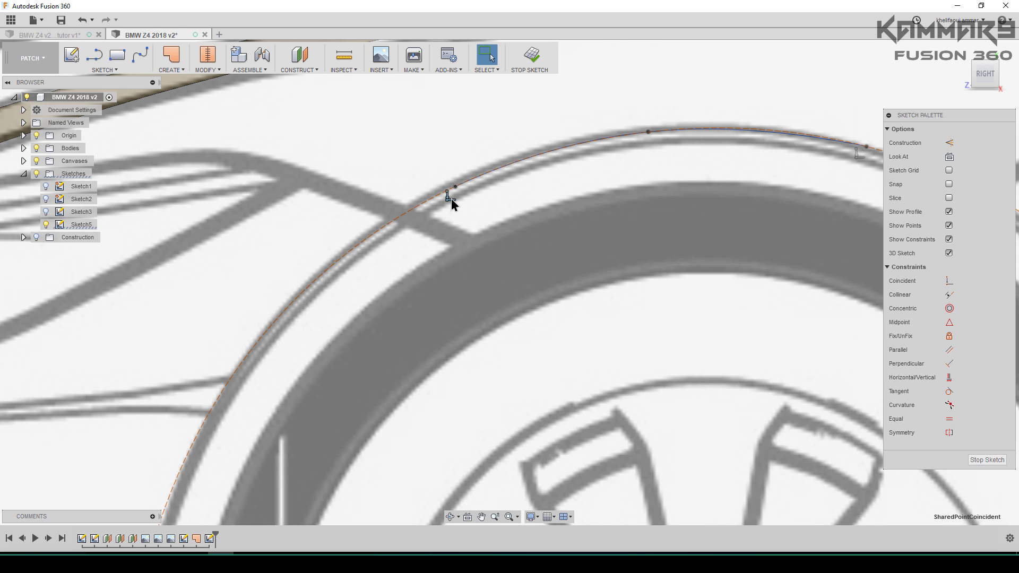
key(Delete)
click(456, 186)
key(m)
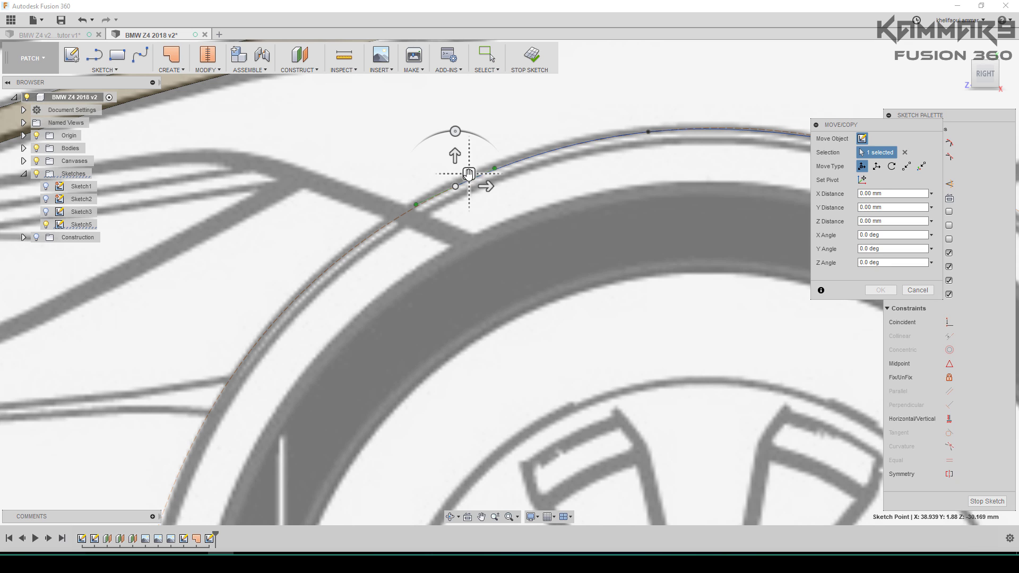
drag(468, 174, 418, 203)
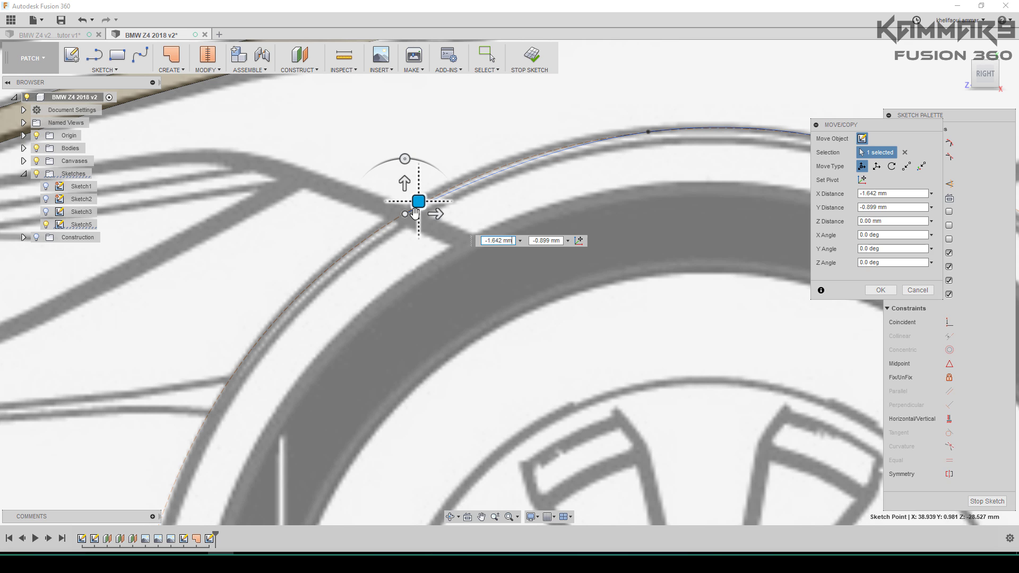
key(Return)
scroll(406, 236, down, 5)
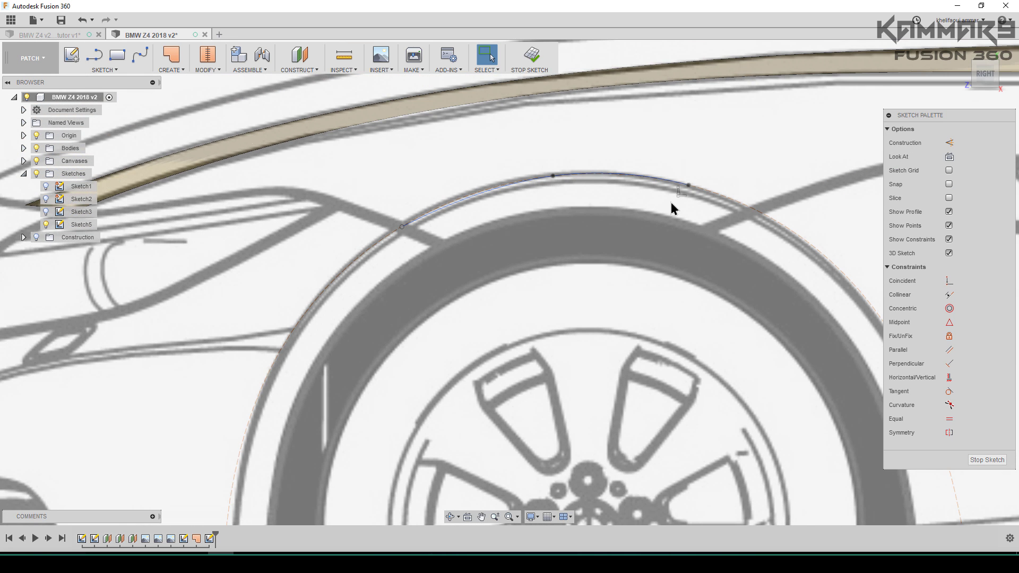
scroll(675, 198, up, 3)
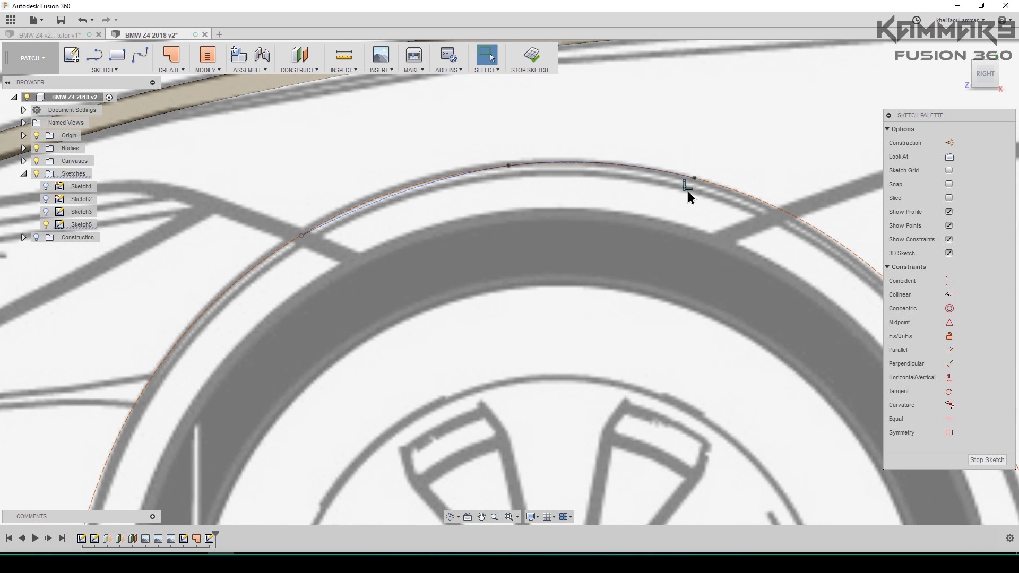
Move the spline's rear end point about 3.3 mm further back along the arch.
click(694, 179)
scroll(644, 230, down, 2)
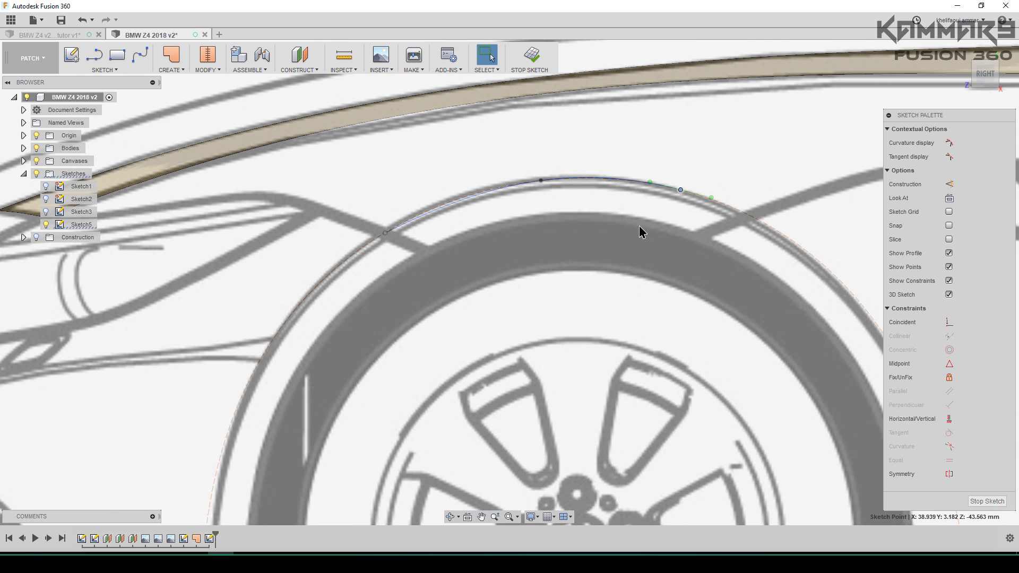
key(m)
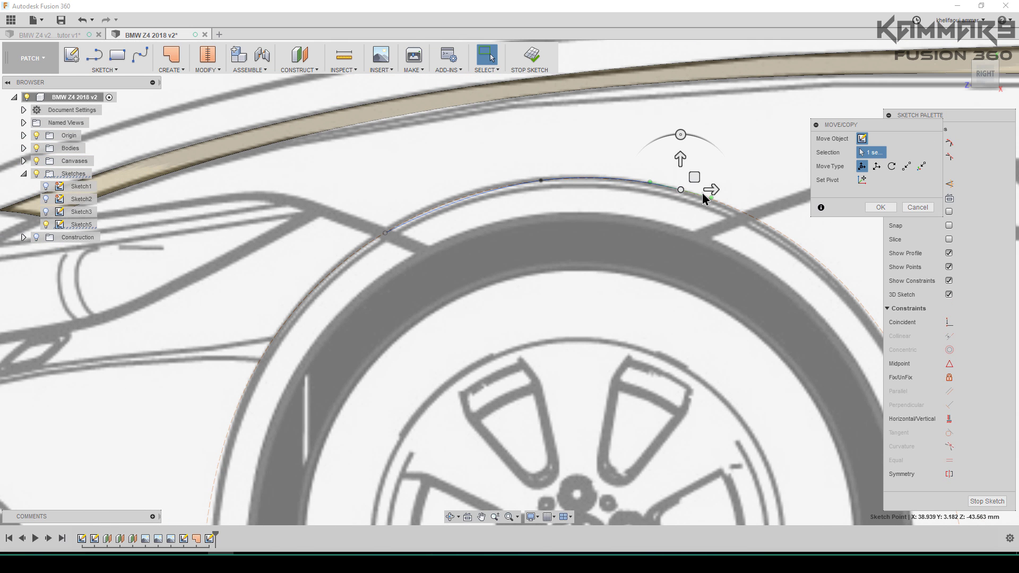
drag(700, 180, 761, 206)
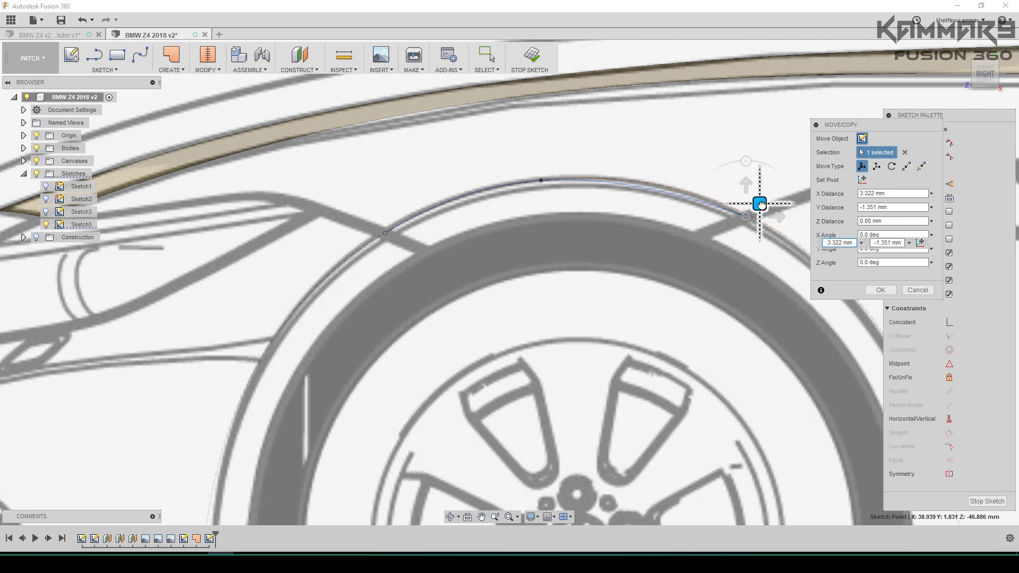
key(Return)
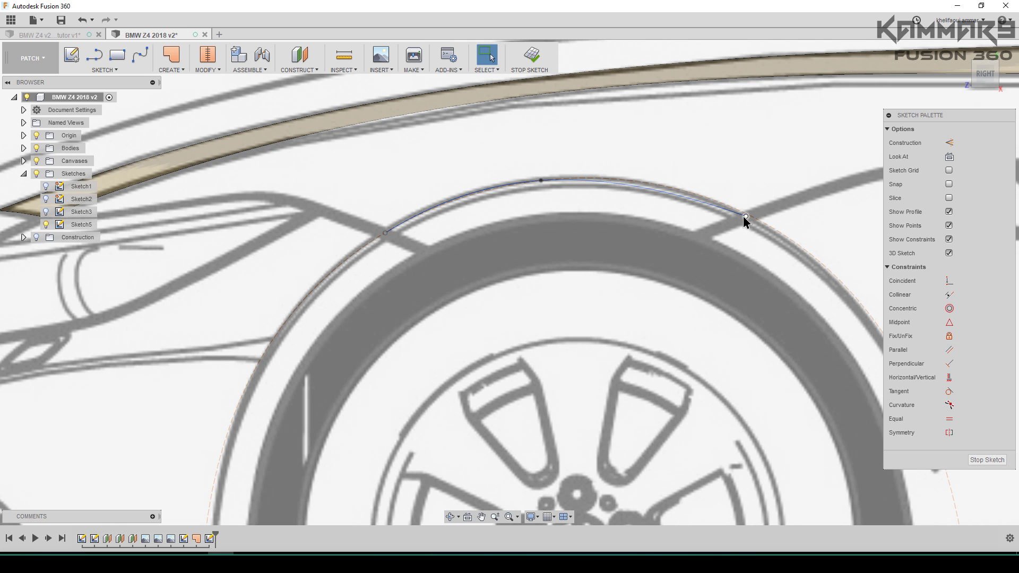
Constrain the spline's right end point coincident with the dashed wheel-arch arc.
click(744, 216)
scroll(767, 235, up, 5)
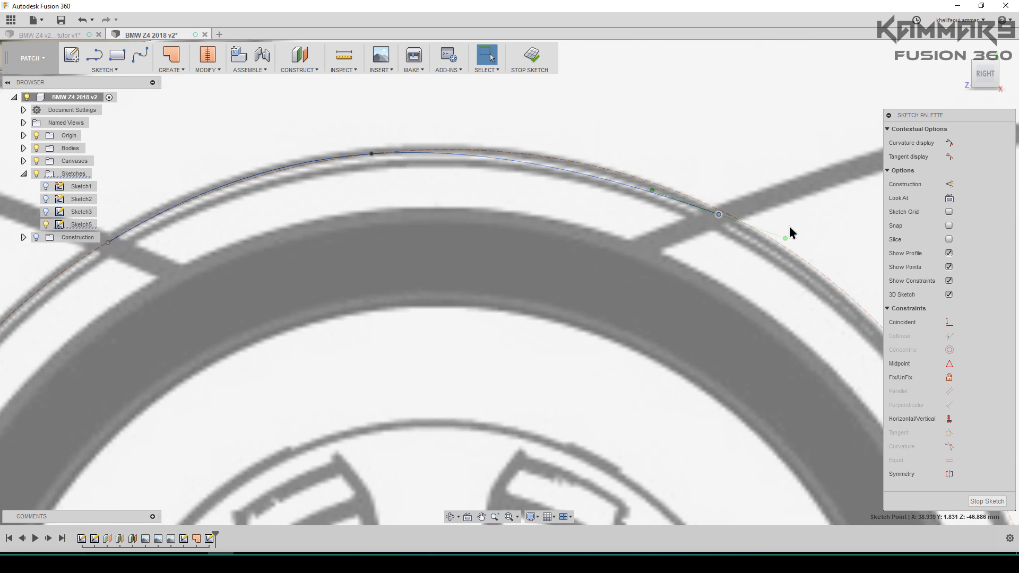
key(Escape)
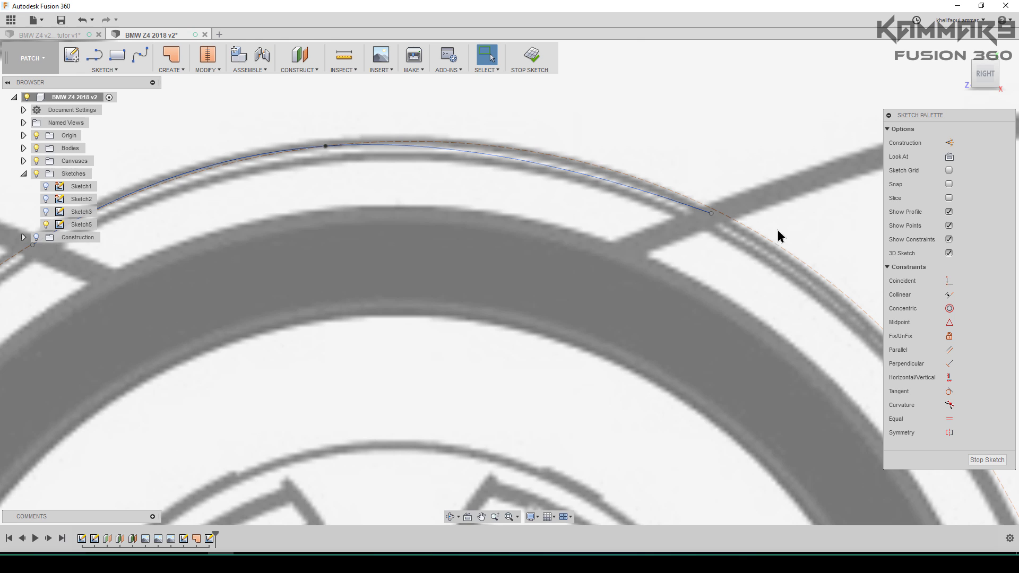
click(947, 282)
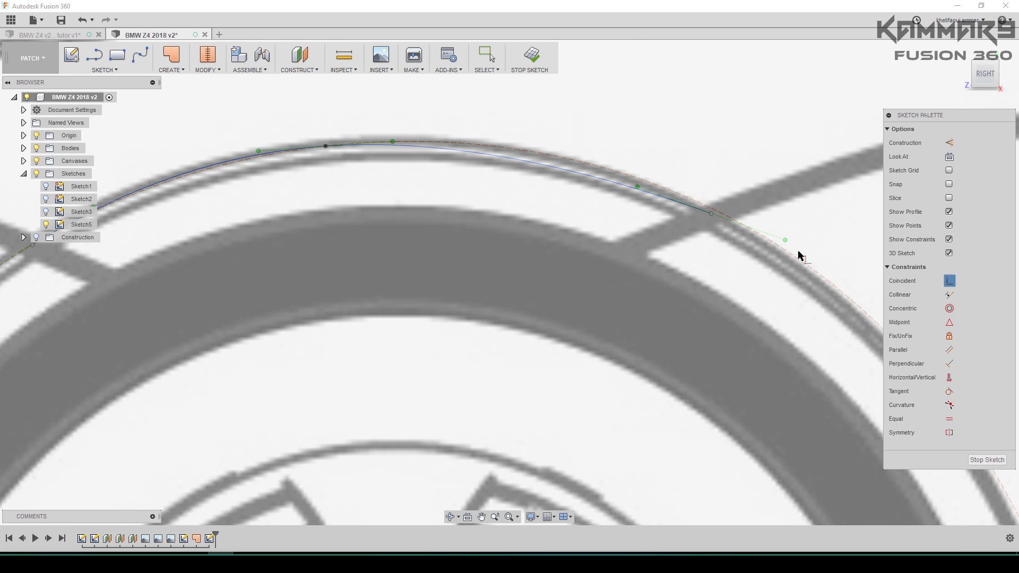
click(714, 215)
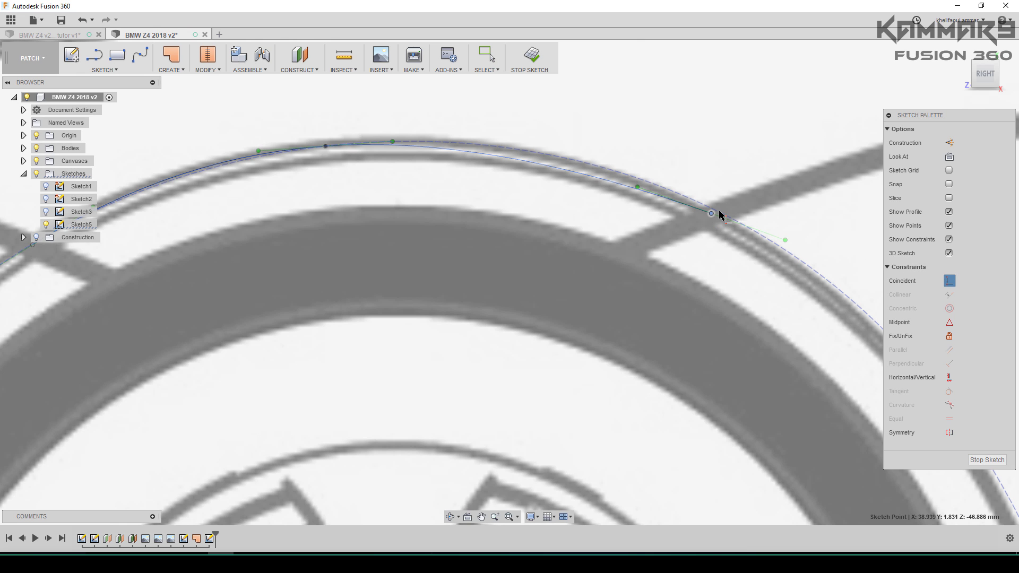
click(720, 215)
Try attaching the left end point to the arc, then restart Coincident and pick it again.
scroll(627, 245, down, 3)
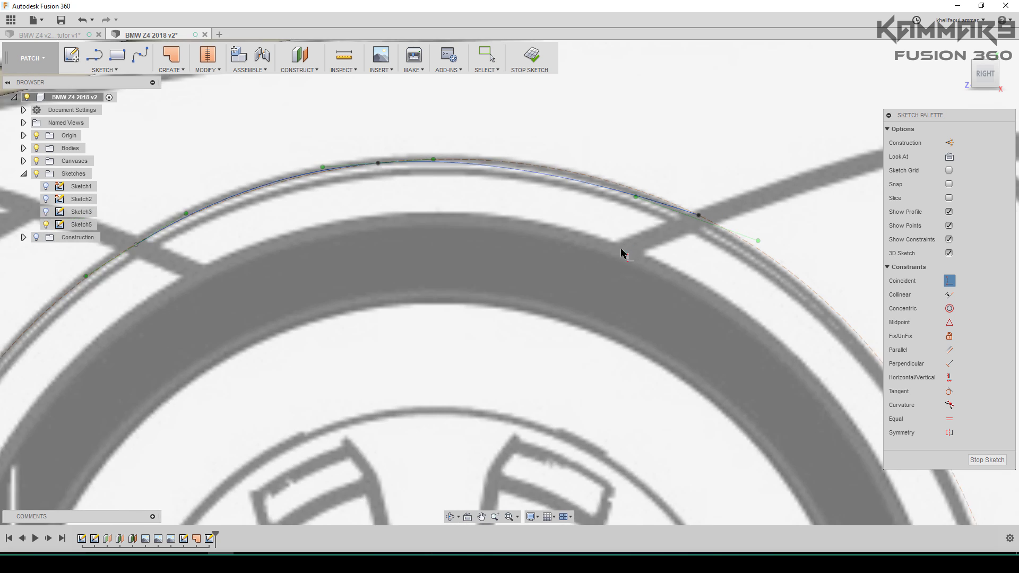
scroll(300, 261, up, 3)
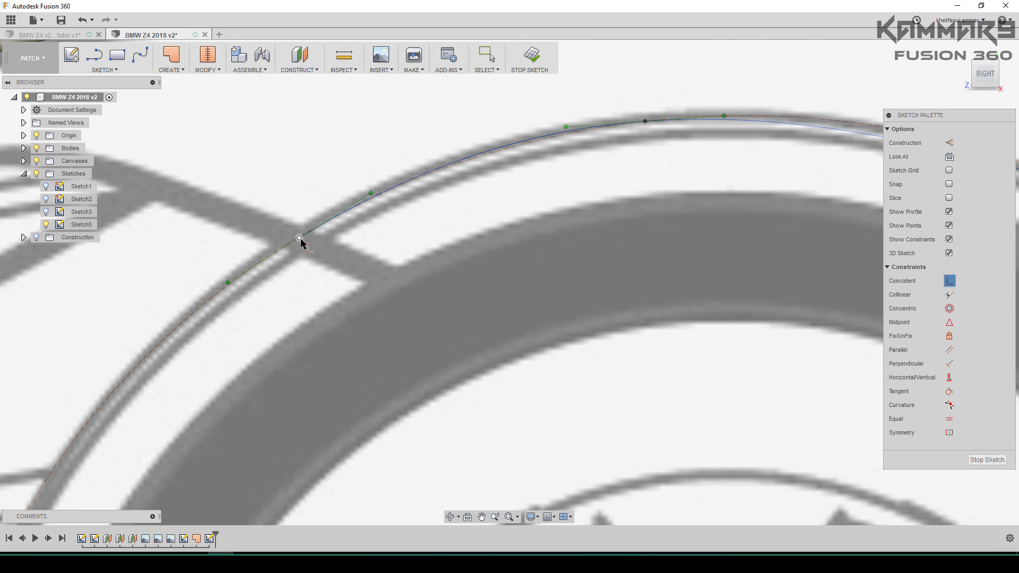
click(300, 241)
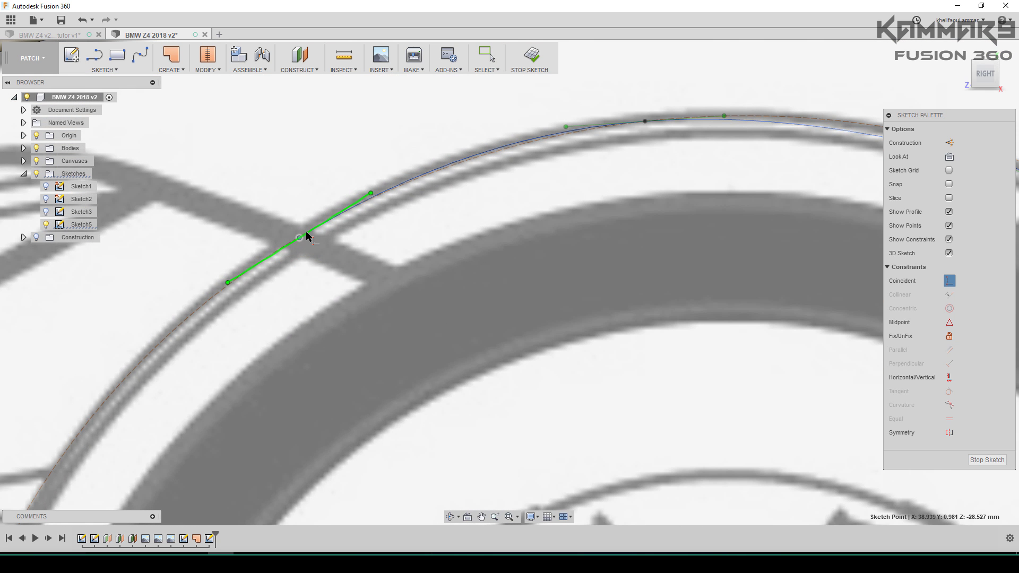
click(308, 237)
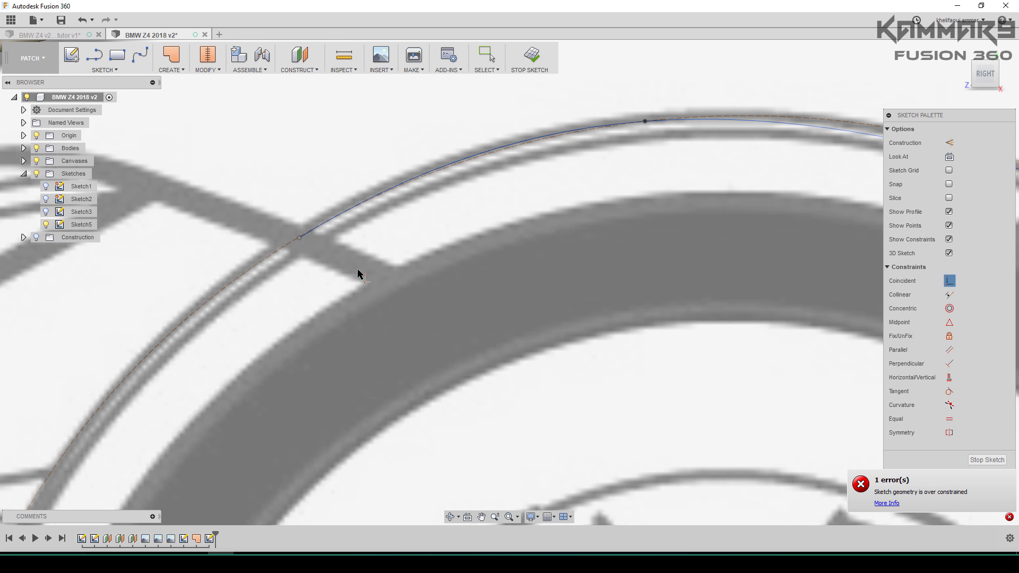
key(Escape)
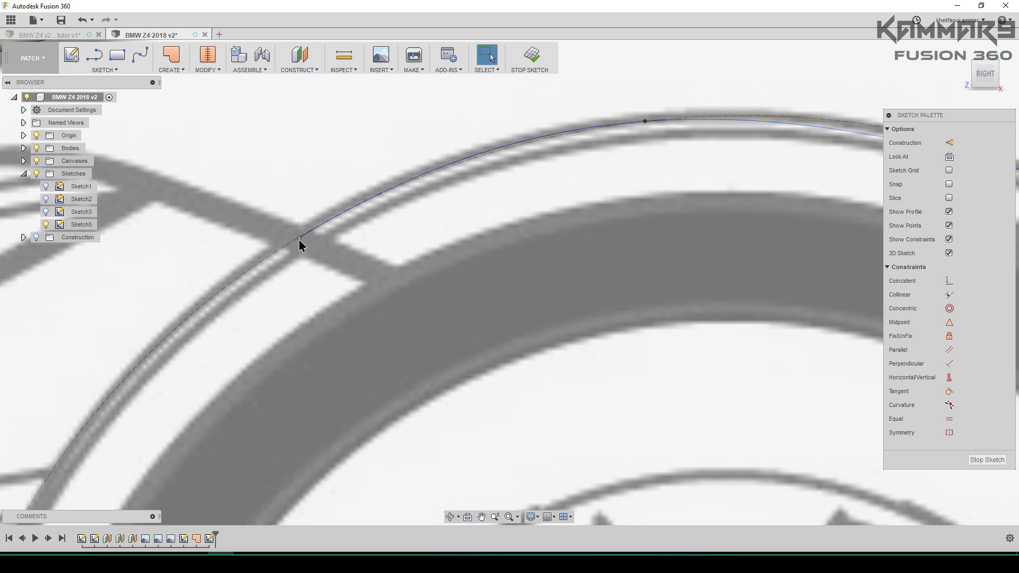
click(949, 281)
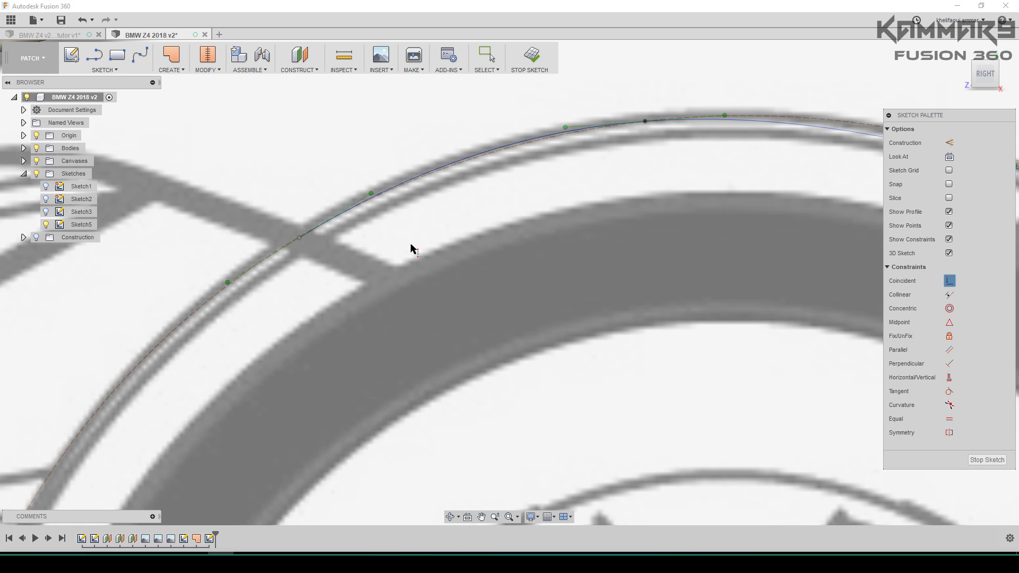
click(300, 239)
scroll(349, 307, down, 3)
Nudge the wheel-arch spline's fit point near the right end slightly onto the arch.
key(Escape)
scroll(416, 257, down, 2)
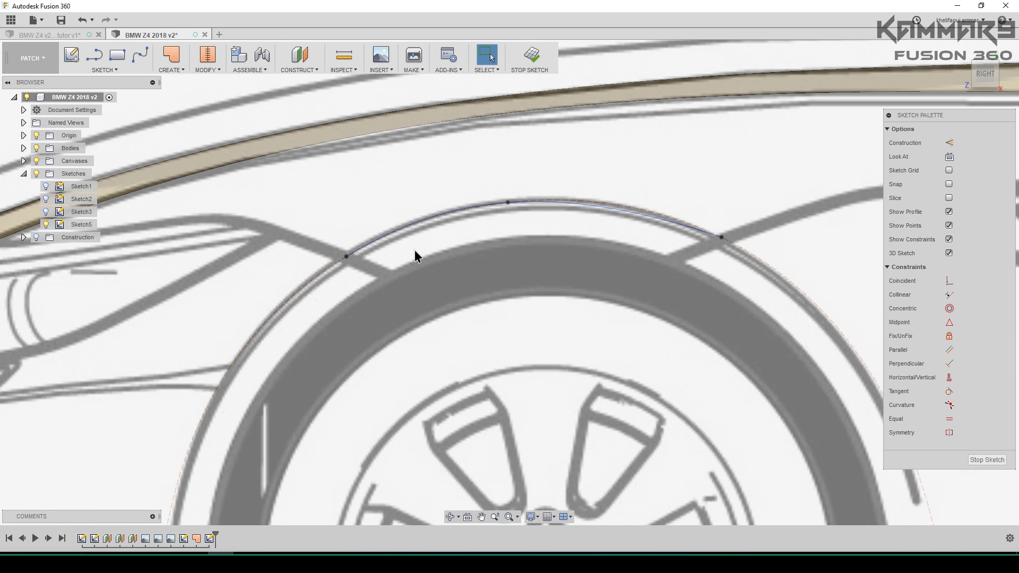
scroll(711, 246, up, 5)
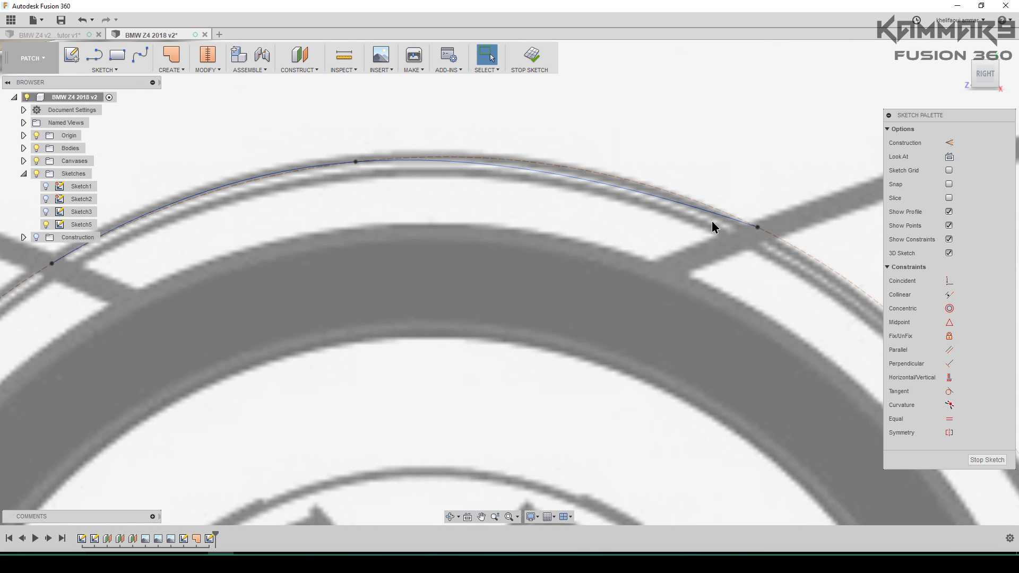
click(713, 214)
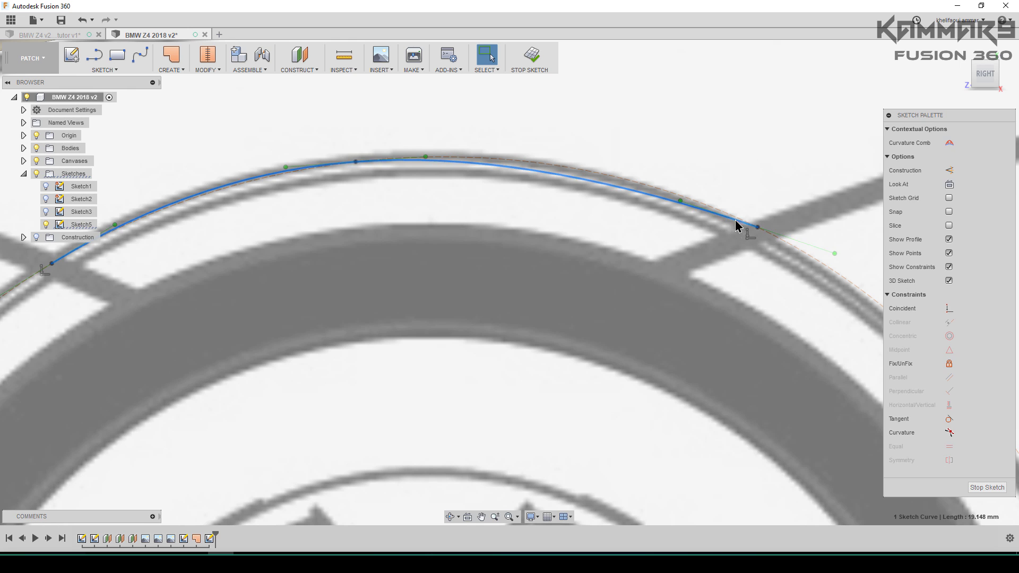
click(680, 201)
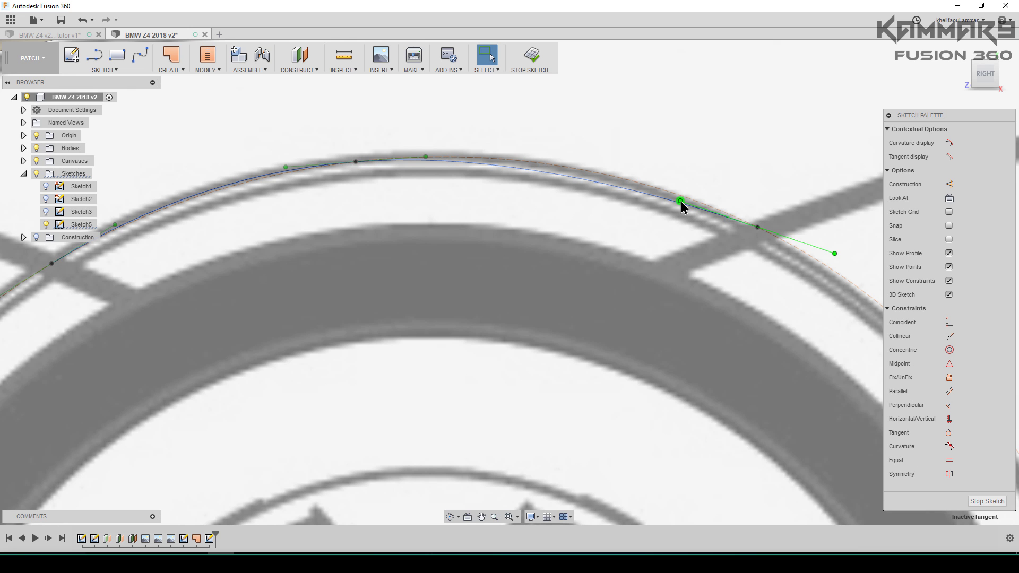
key(m)
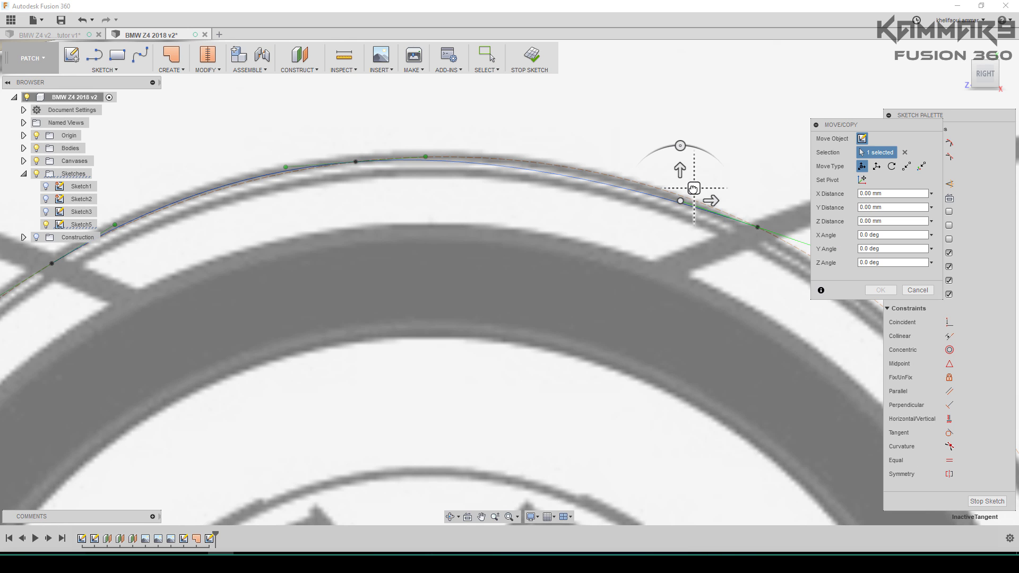
drag(693, 189, 700, 181)
Nudge the fit point near the left end slightly upward and commit the move.
scroll(666, 257, down, 3)
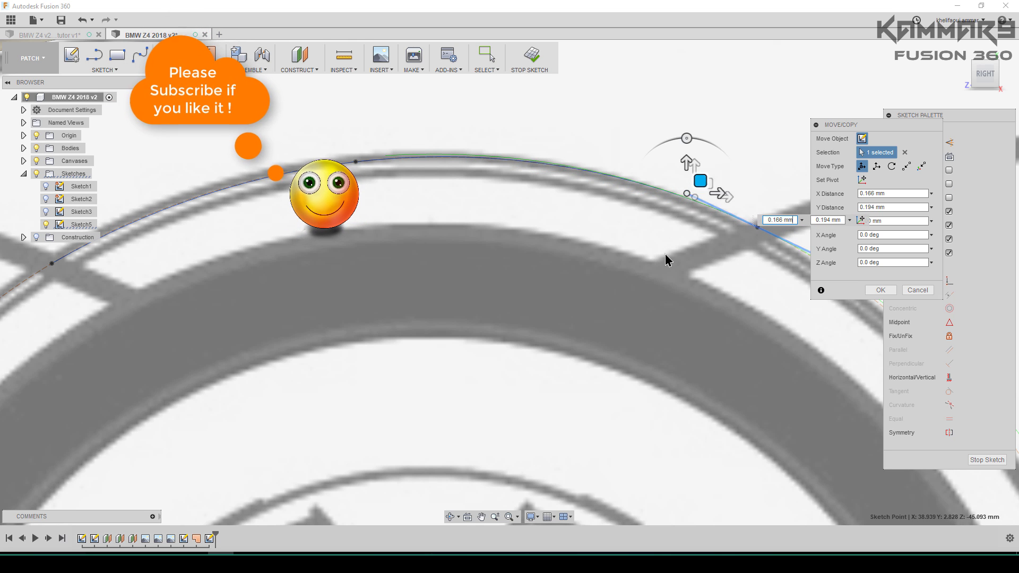
scroll(345, 257, up, 5)
scroll(307, 267, up, 3)
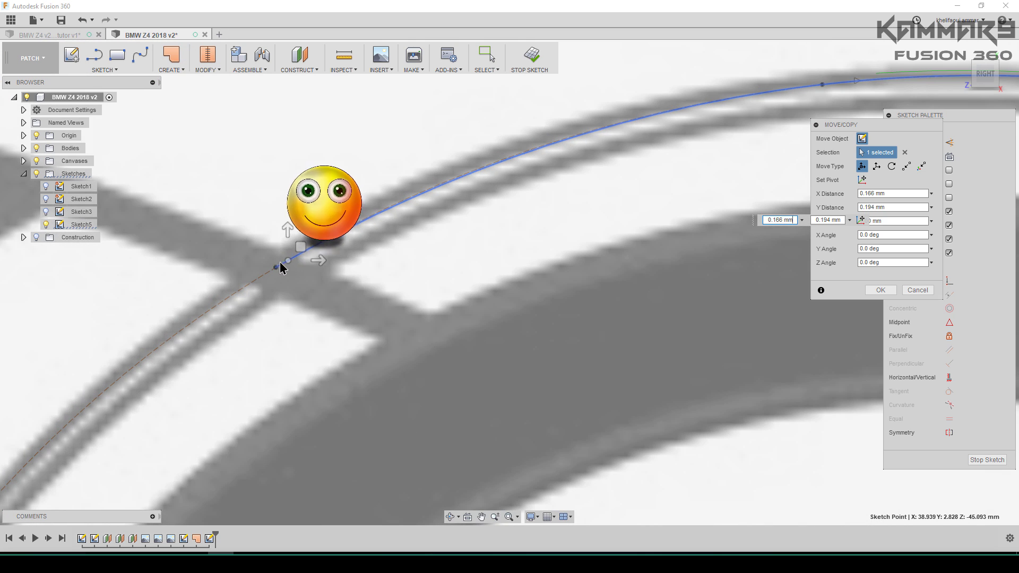
click(385, 205)
scroll(353, 287, down, 2)
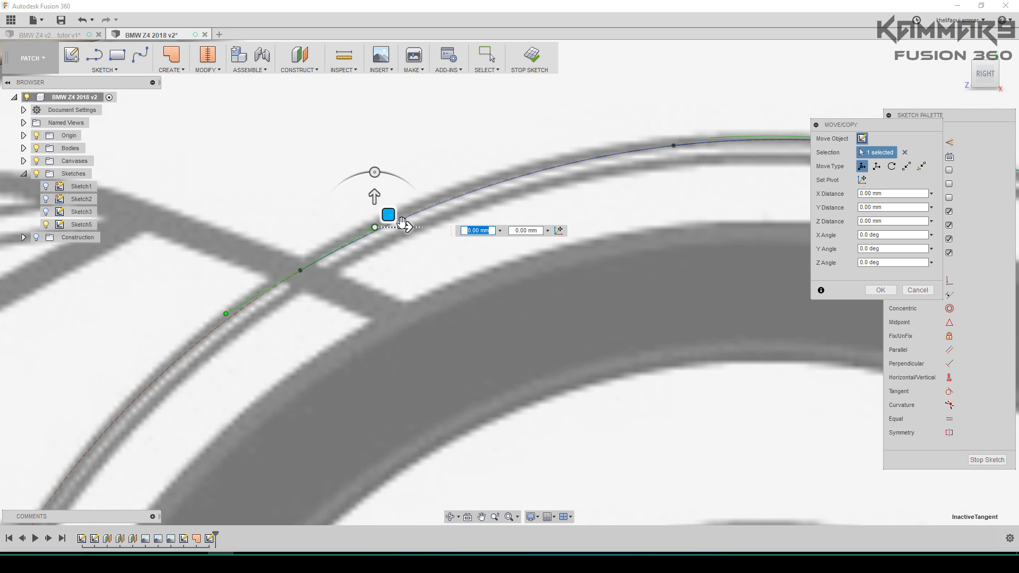
drag(388, 215, 388, 213)
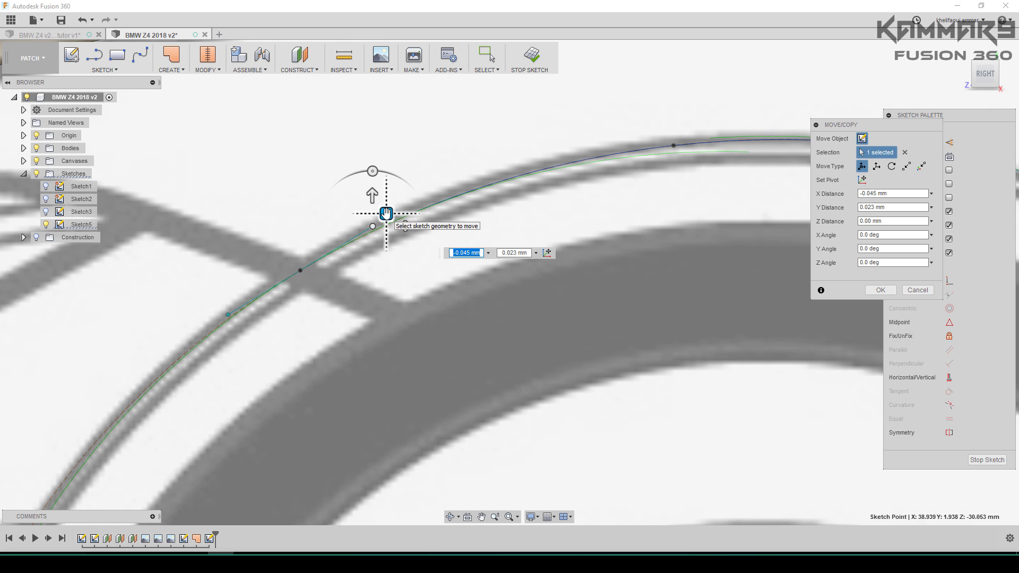
key(Return)
scroll(463, 282, down, 5)
scroll(474, 289, down, 5)
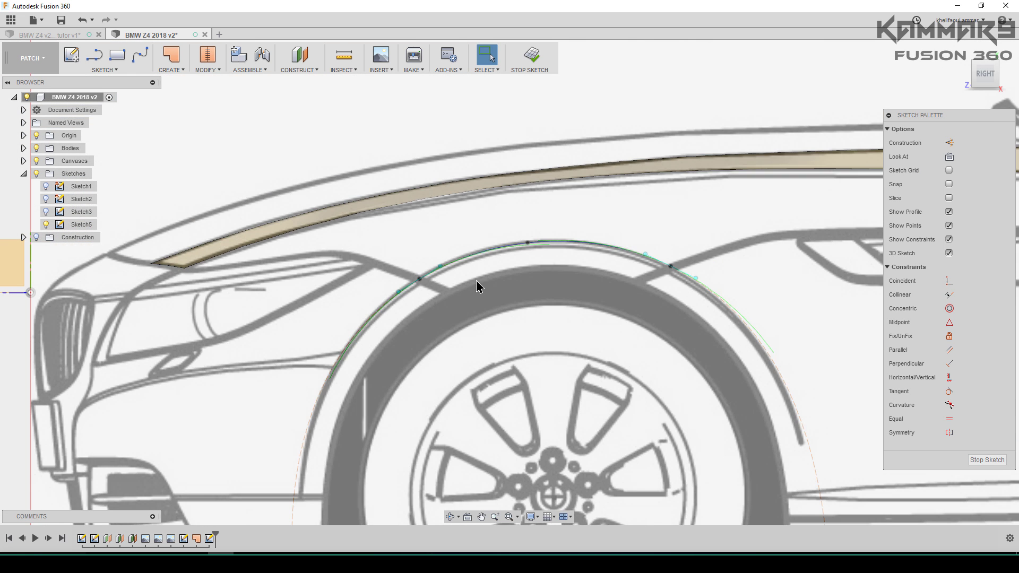
Draw a spline from the top surface's front corner to the wheel-arch curve's end point.
scroll(502, 271, down, 5)
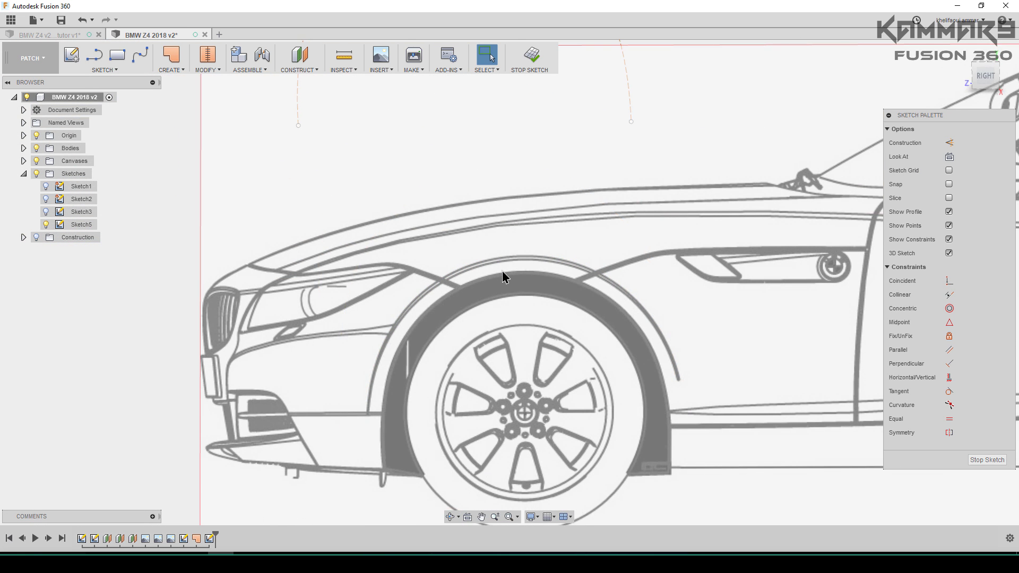
shift+middle_drag(594, 325, 550, 247)
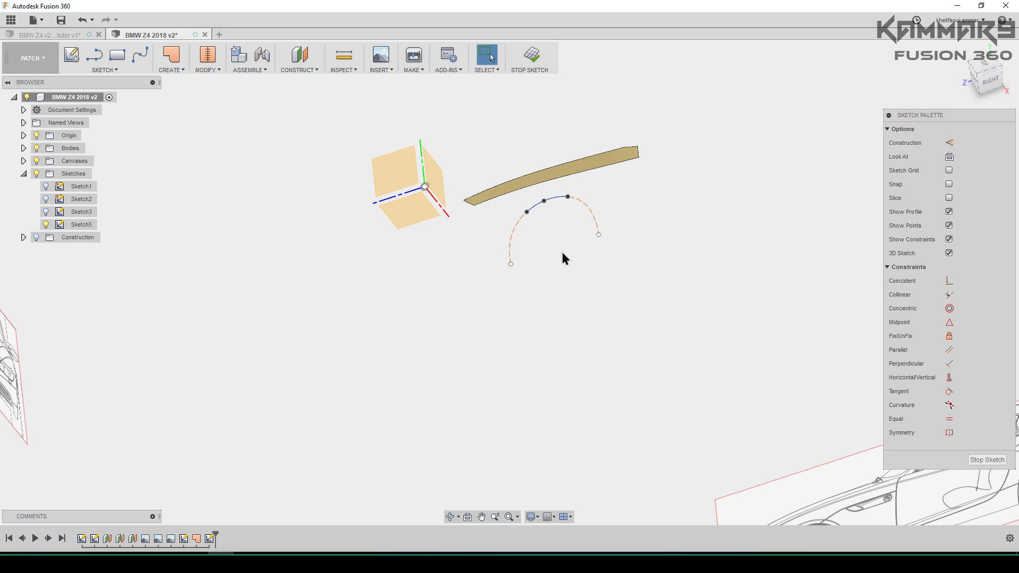
scroll(509, 207, up, 8)
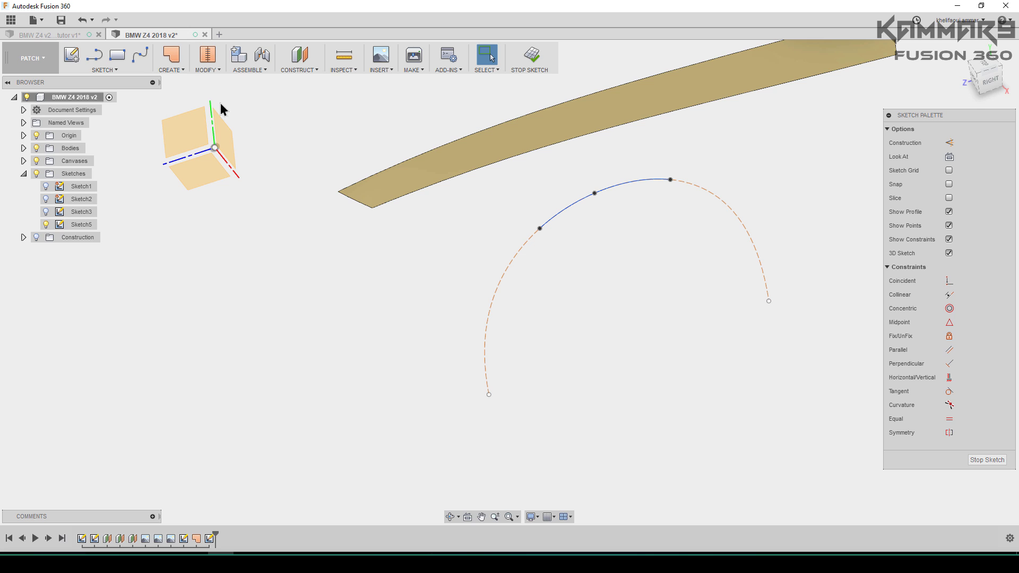
click(140, 54)
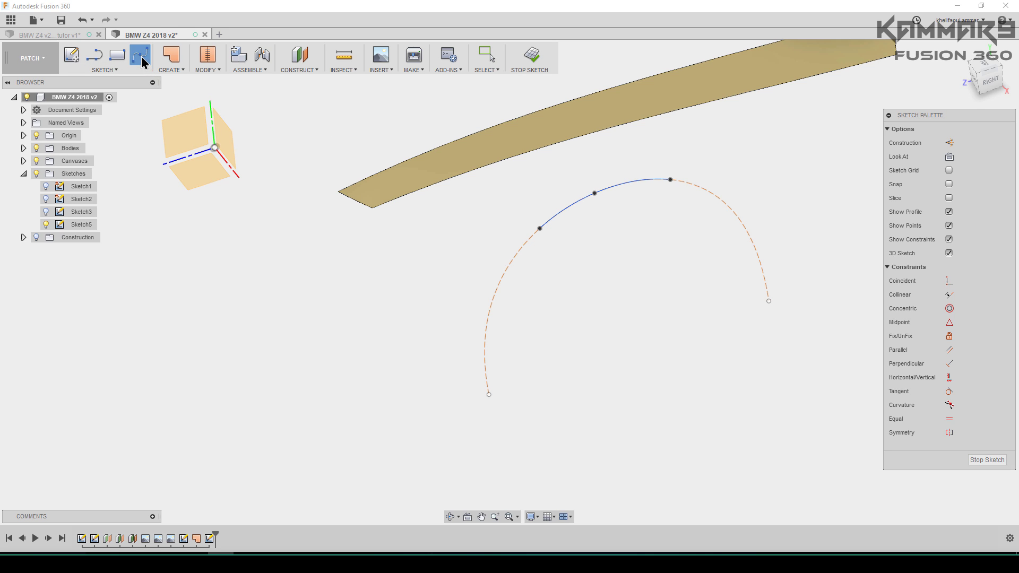
click(372, 208)
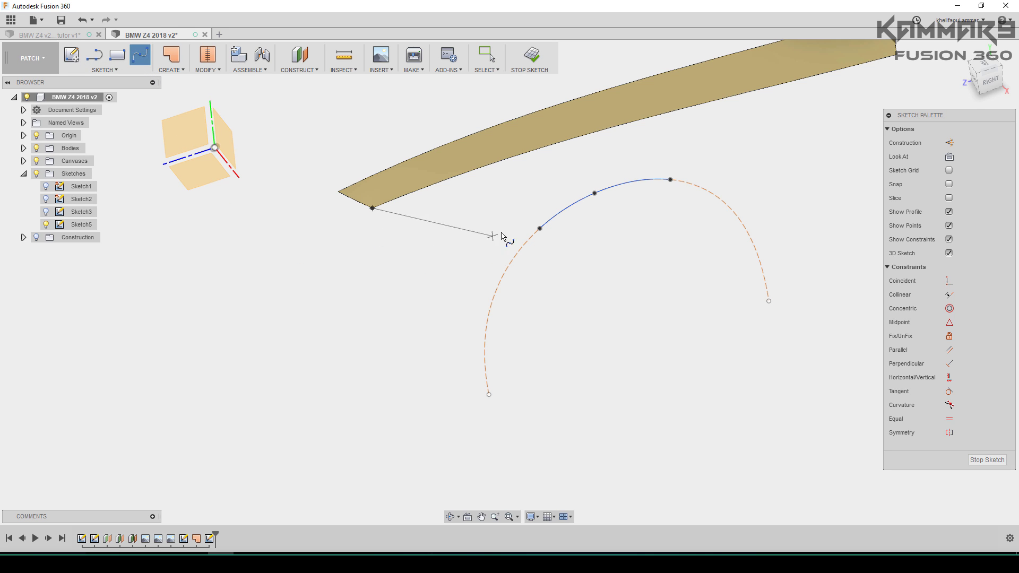
click(539, 229)
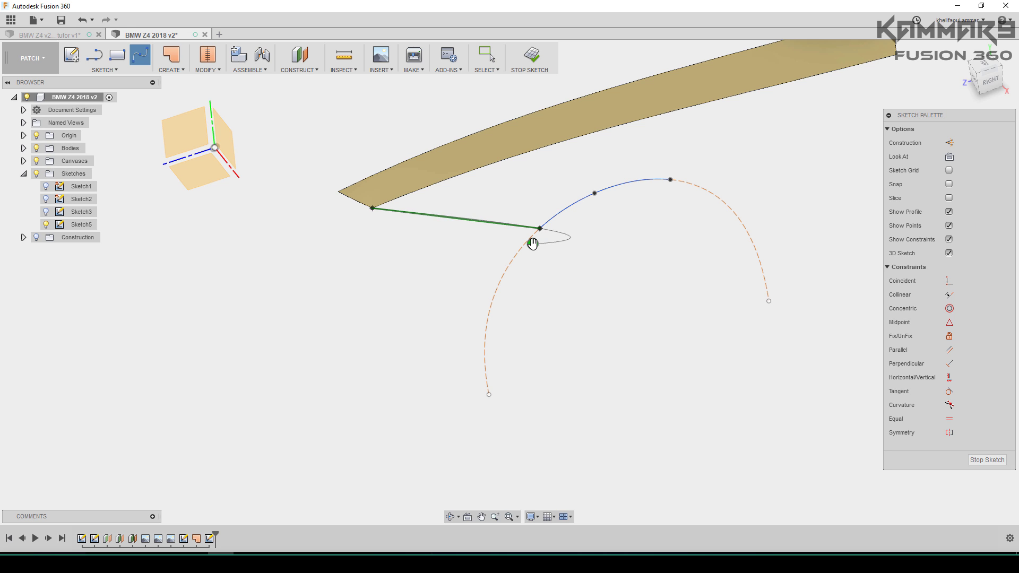
key(Return)
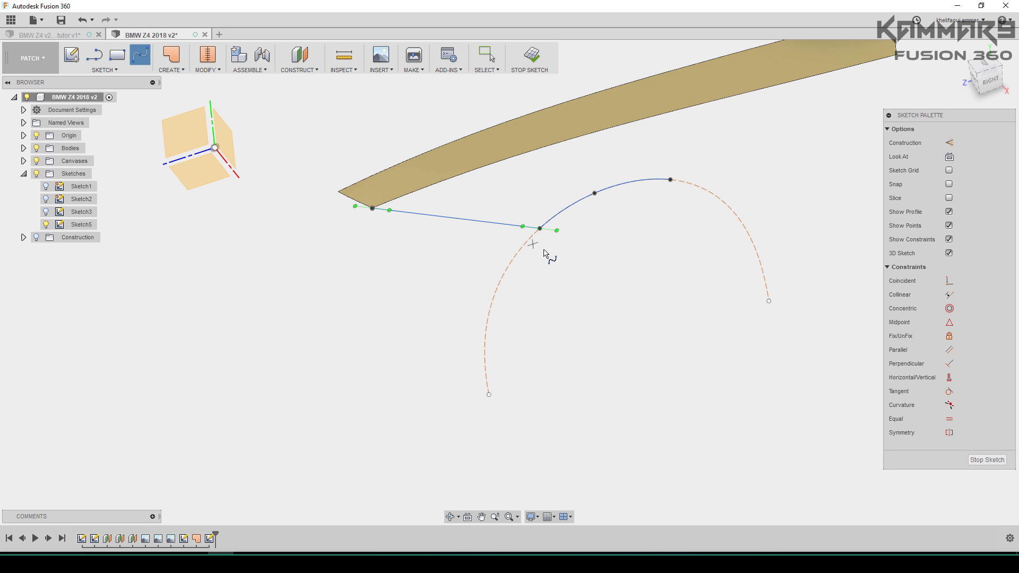
click(986, 65)
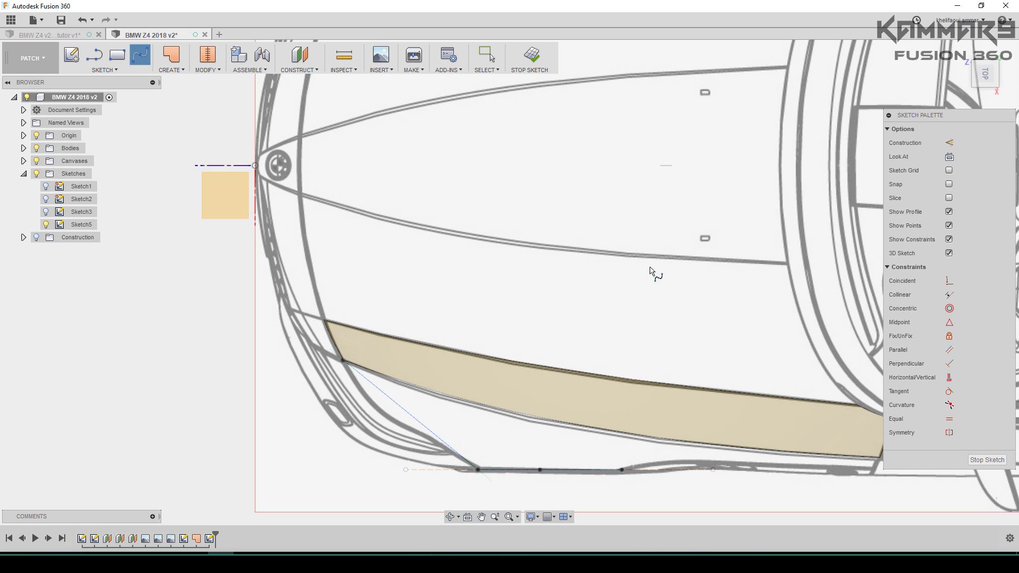
Activate the new spline's tangent handle and pull it down to reshape the curve.
scroll(514, 425, up, 5)
key(Escape)
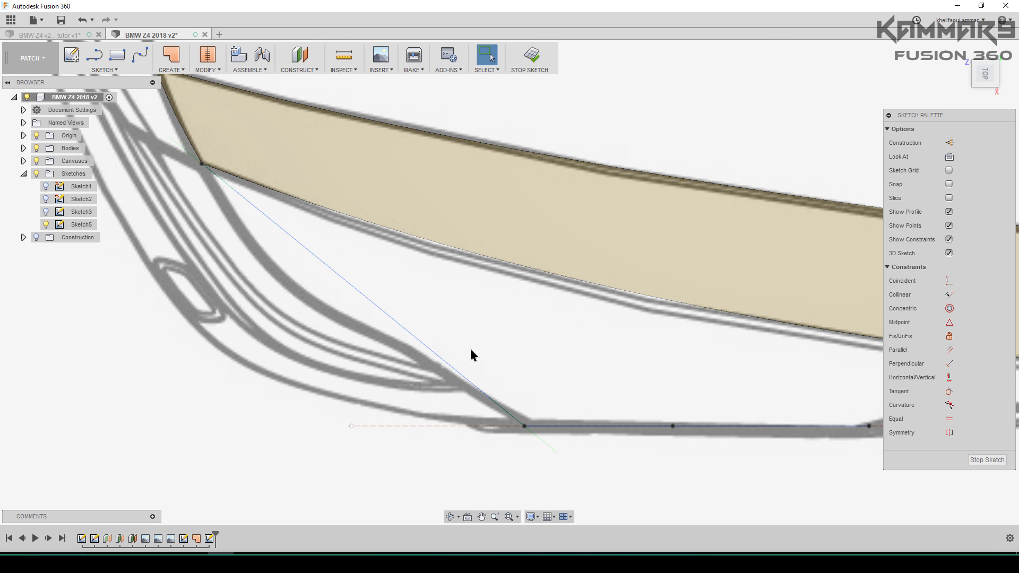
click(292, 240)
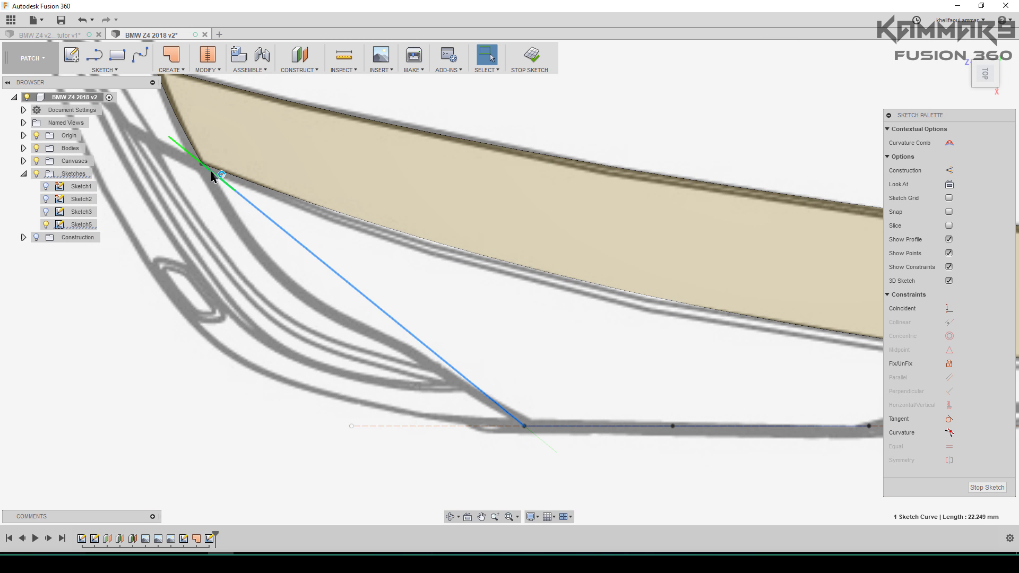
right_click(212, 172)
click(210, 230)
click(234, 190)
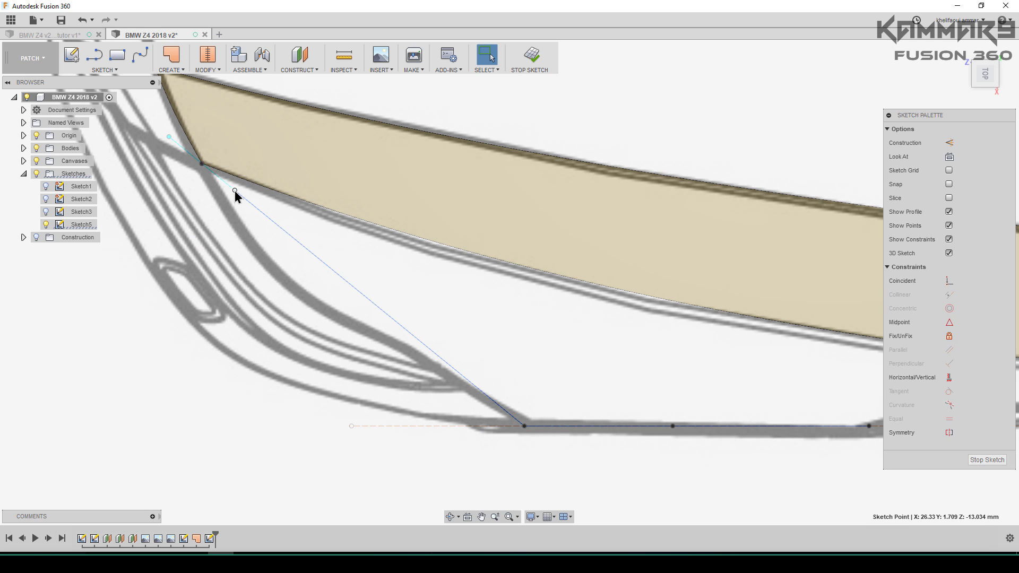
key(m)
drag(250, 200, 245, 232)
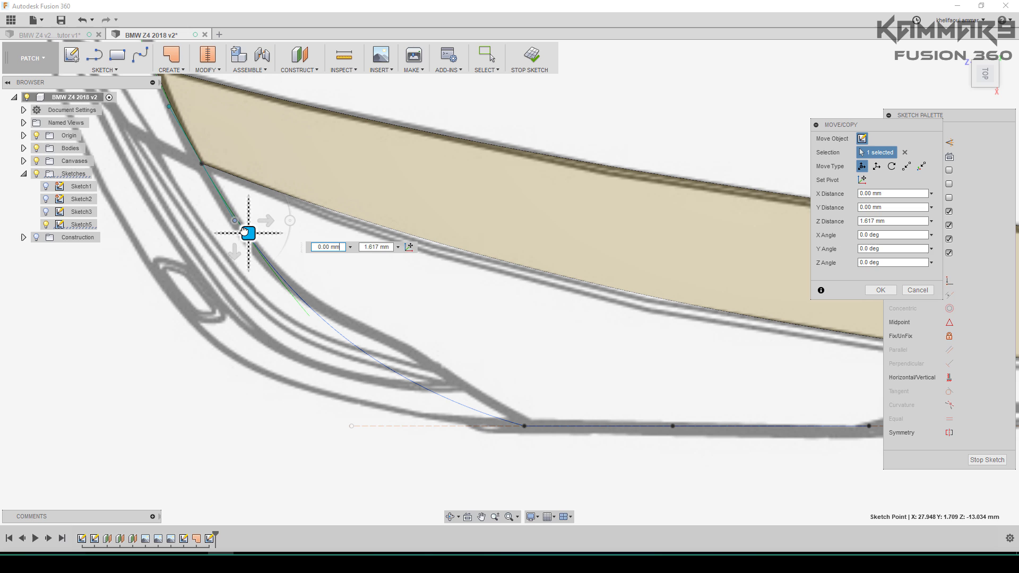
key(Return)
Adjust the spline's end tangent and shift its end point to reshape the curve.
click(485, 416)
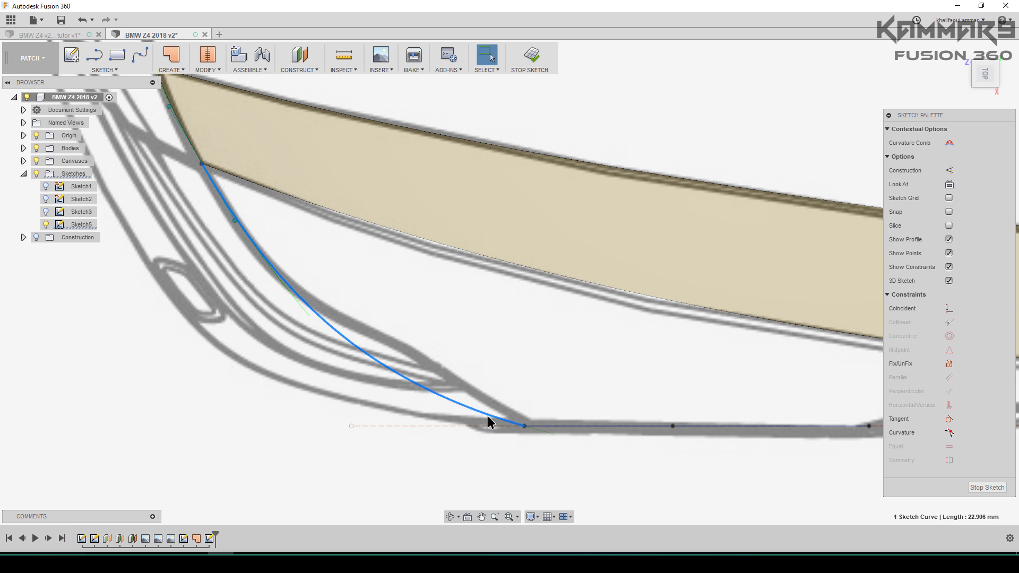
right_click(519, 426)
click(518, 473)
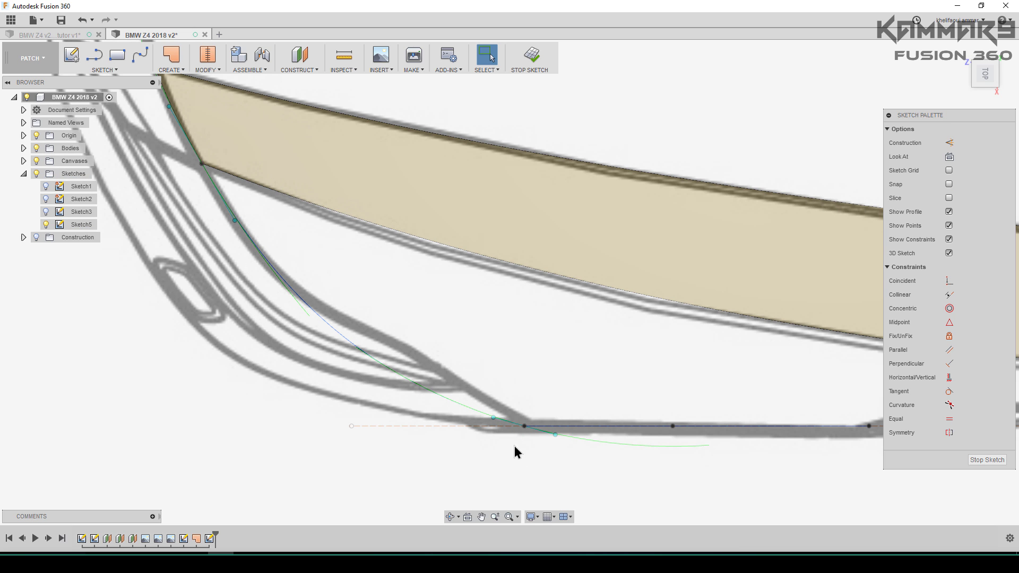
click(494, 419)
key(m)
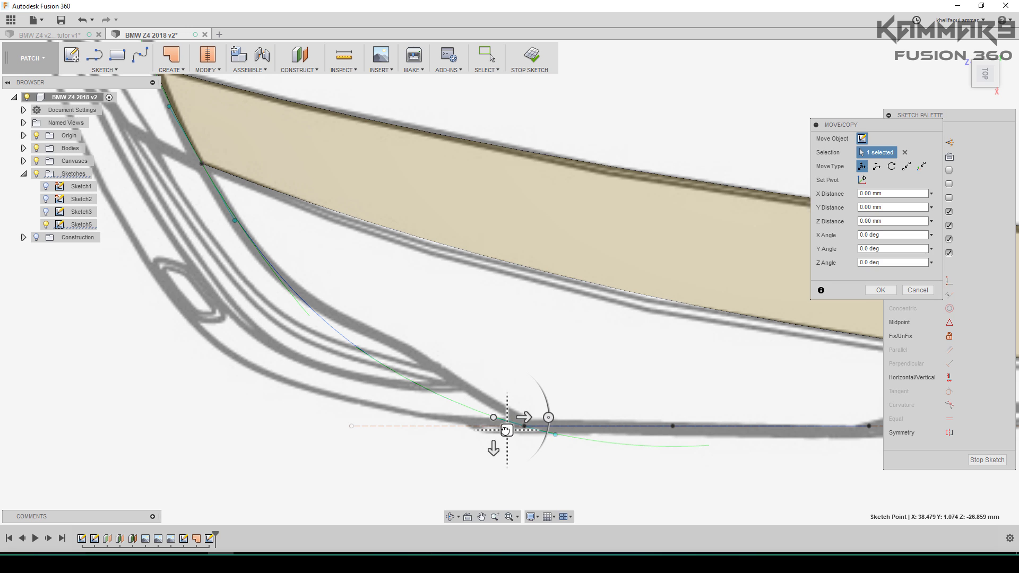
drag(506, 421, 489, 408)
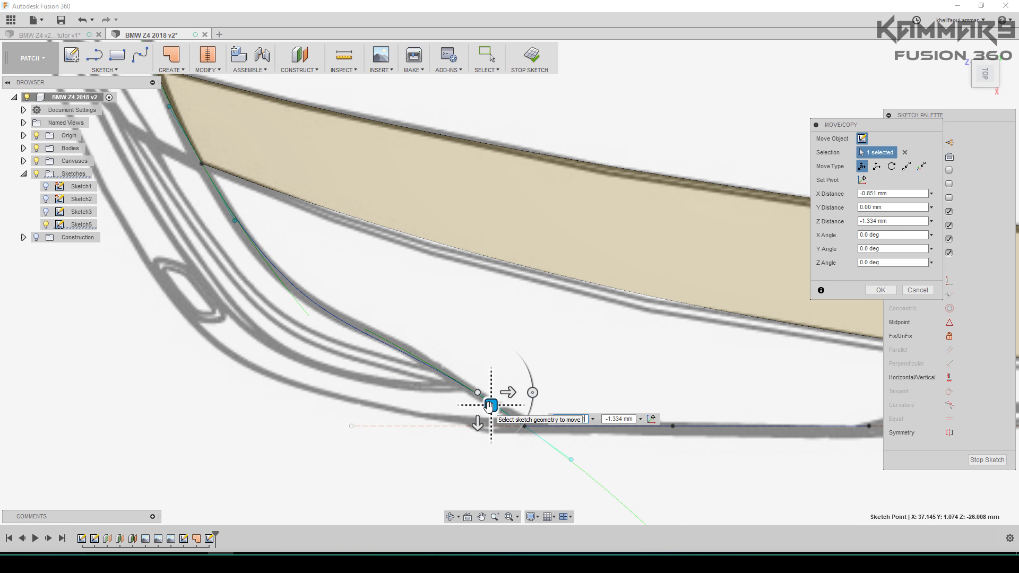
key(Return)
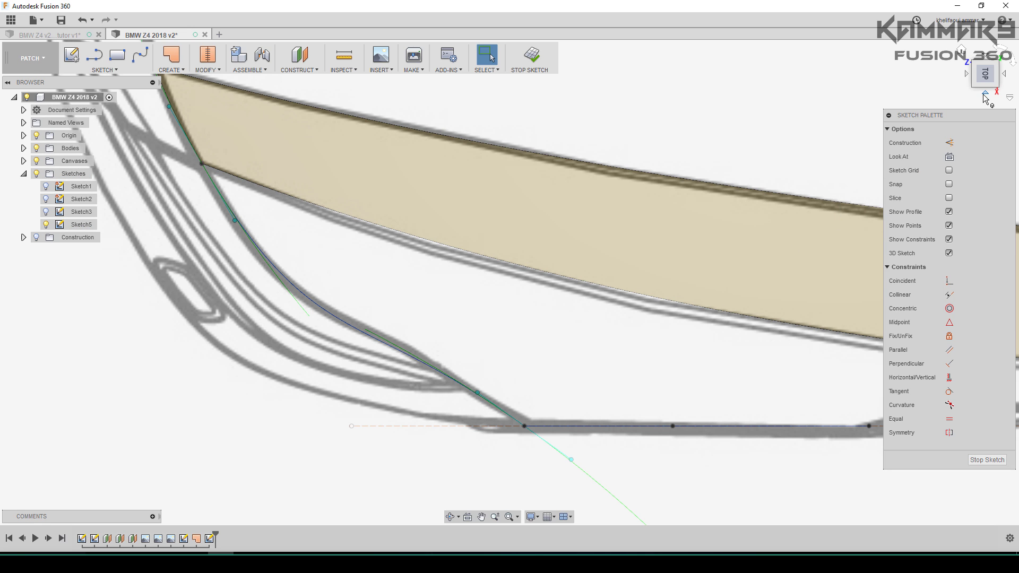
In the side view, raise the curve point above the wheel arch.
click(984, 93)
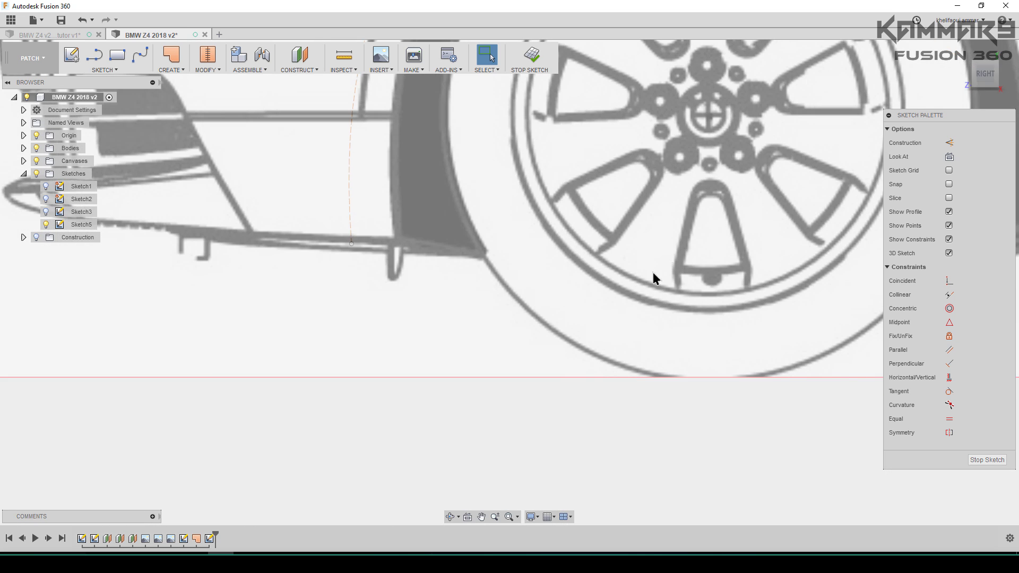
scroll(556, 357, down, 3)
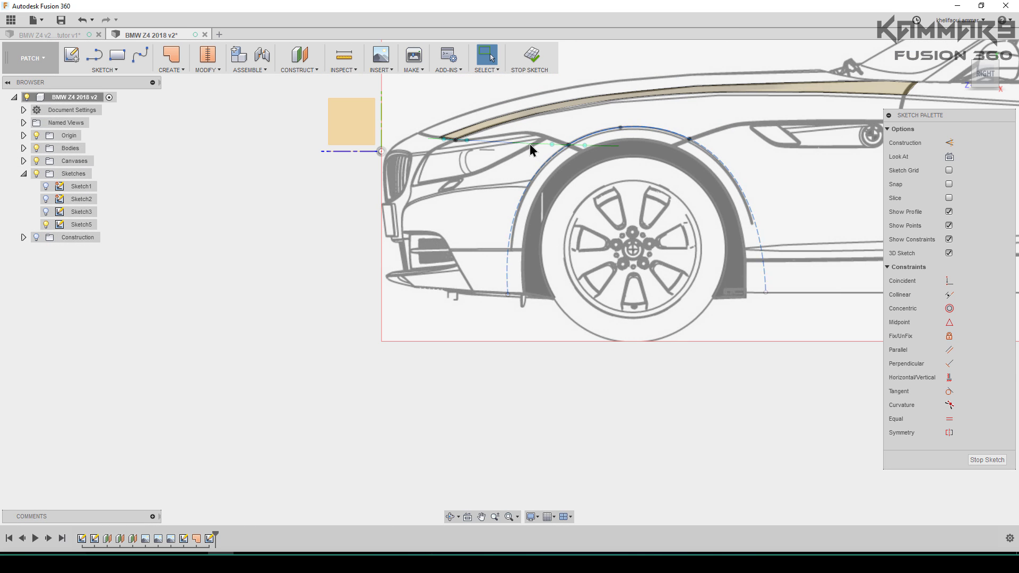
scroll(531, 145, up, 4)
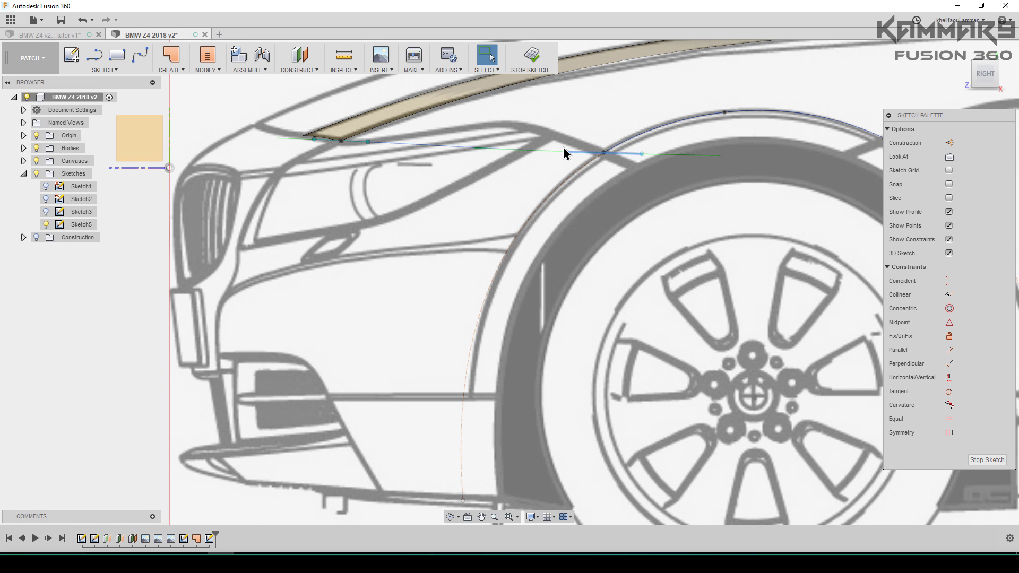
click(564, 153)
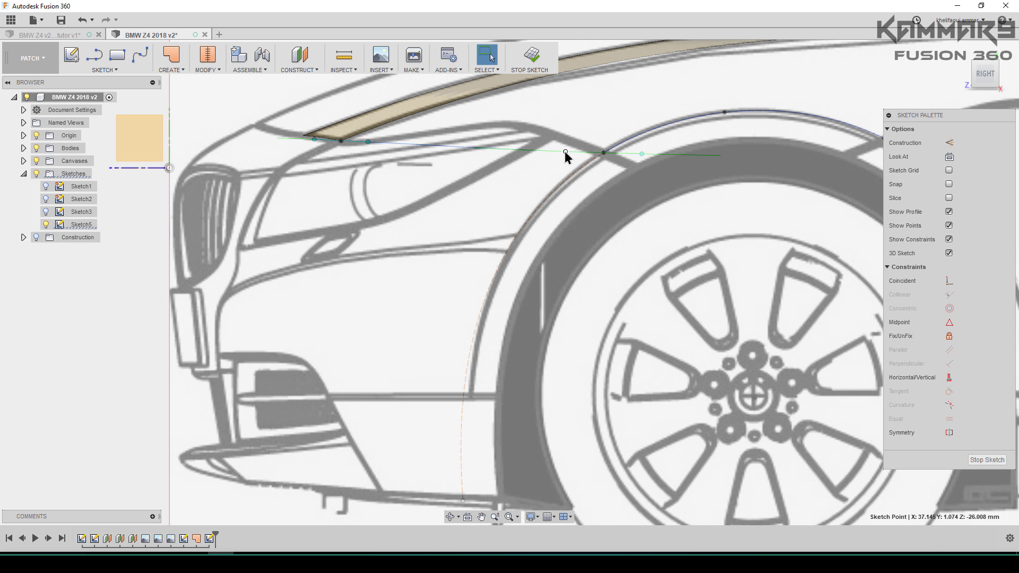
key(m)
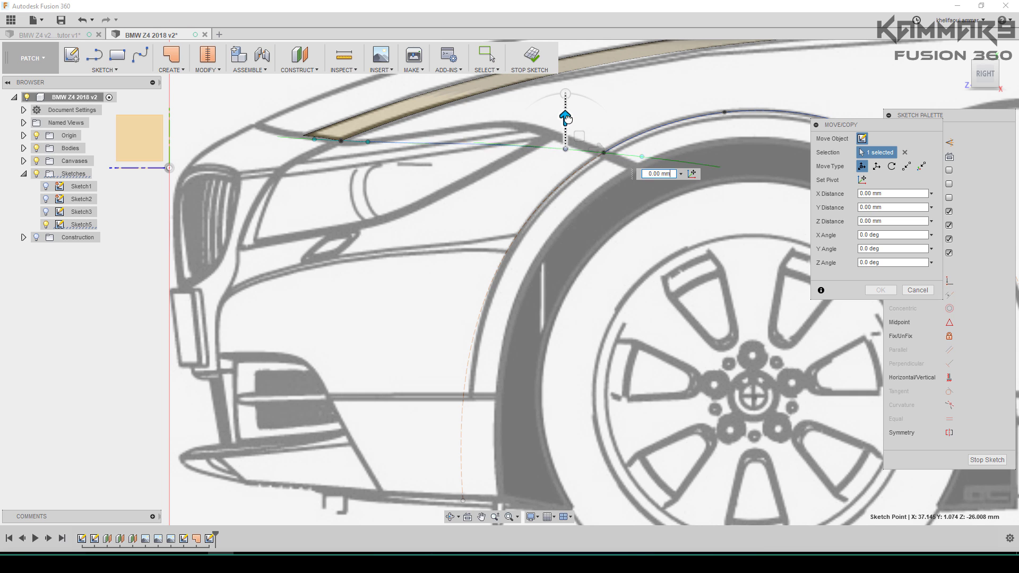
drag(567, 117, 570, 108)
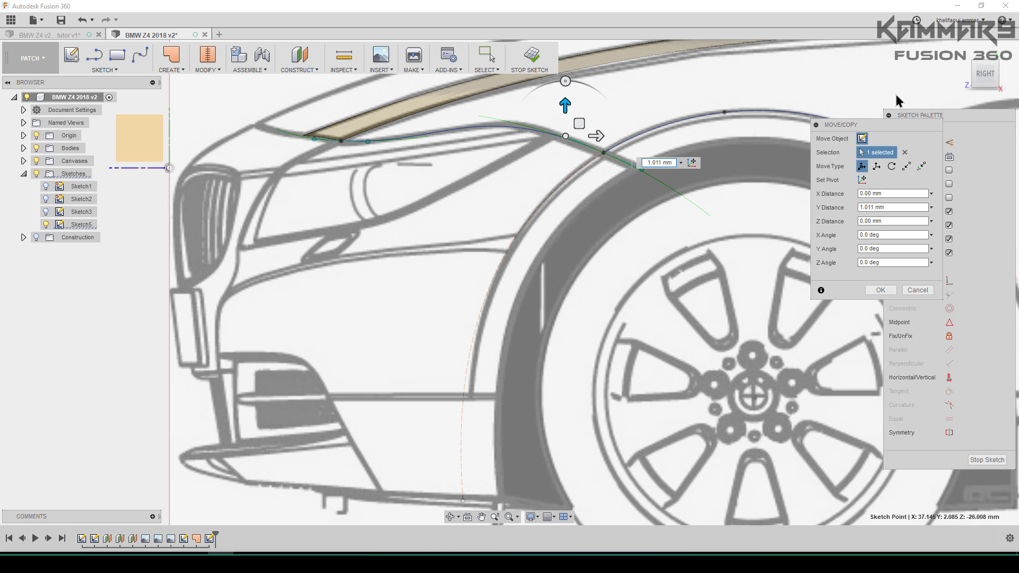
Offset the point by -0.178 and -0.127 mm in top view, then lift it slightly in side view.
click(984, 56)
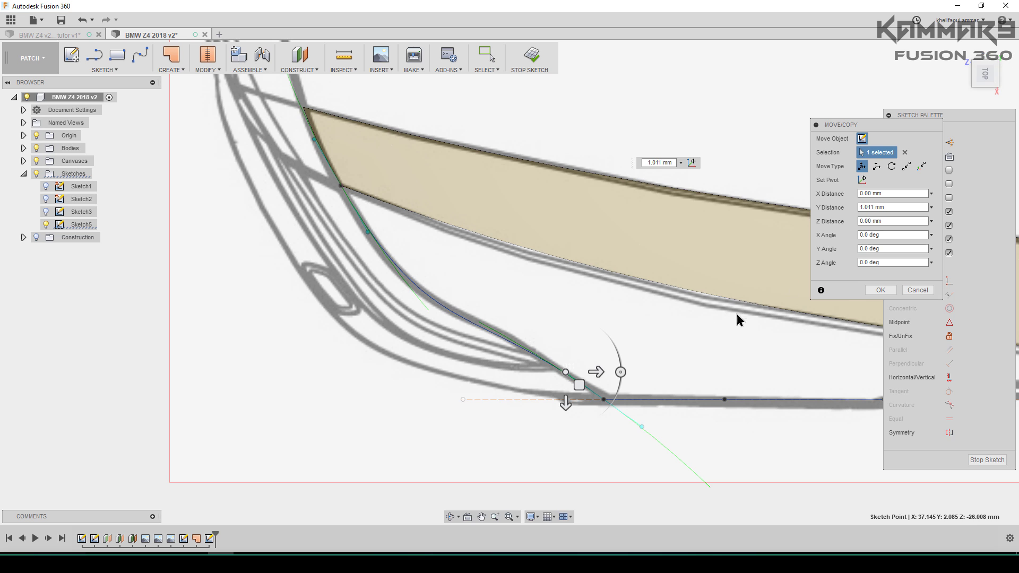
scroll(663, 334, up, 2)
click(542, 399)
drag(542, 400, 537, 397)
key(Tab)
click(987, 95)
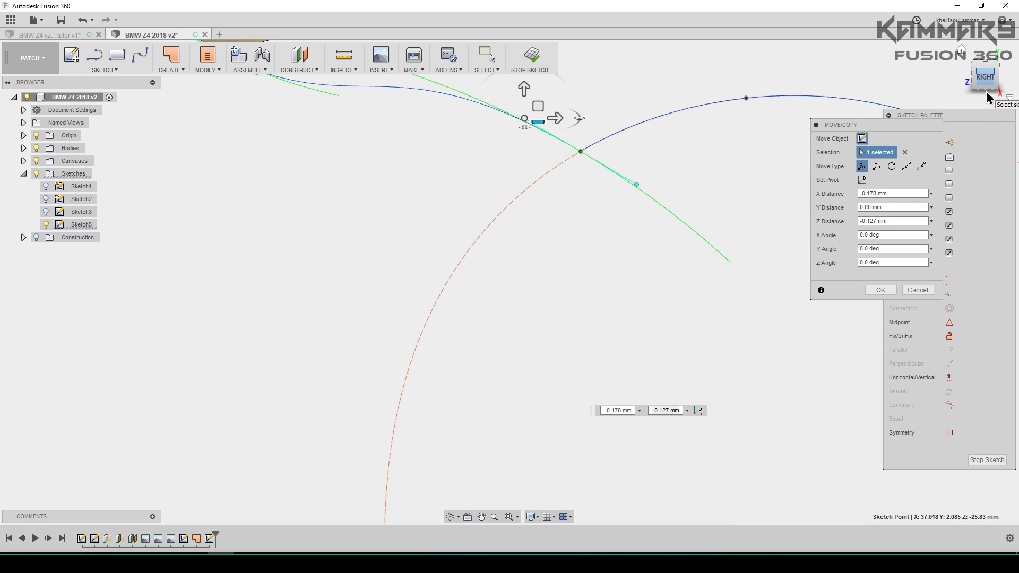
scroll(554, 145, up, 2)
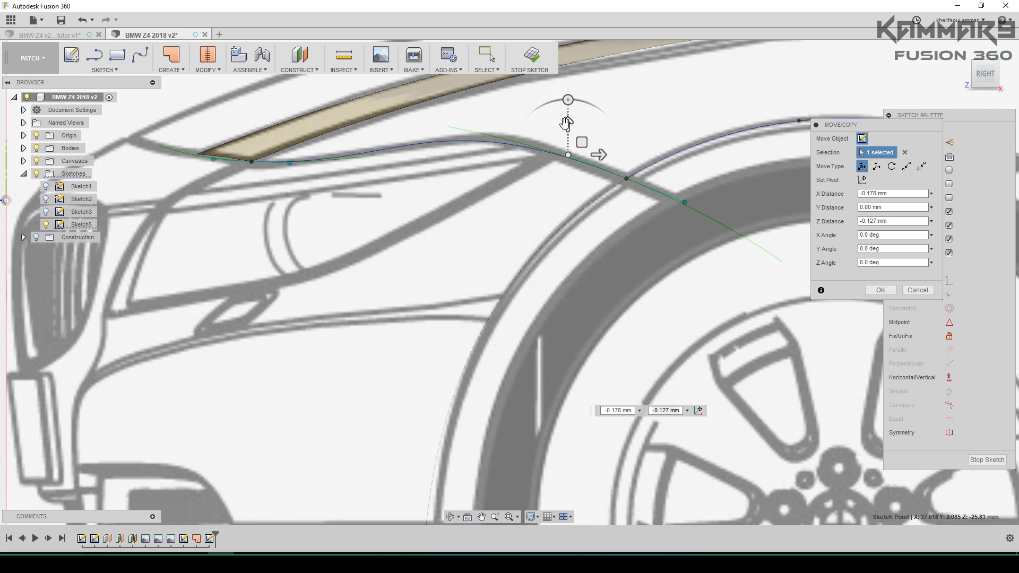
drag(566, 123, 568, 122)
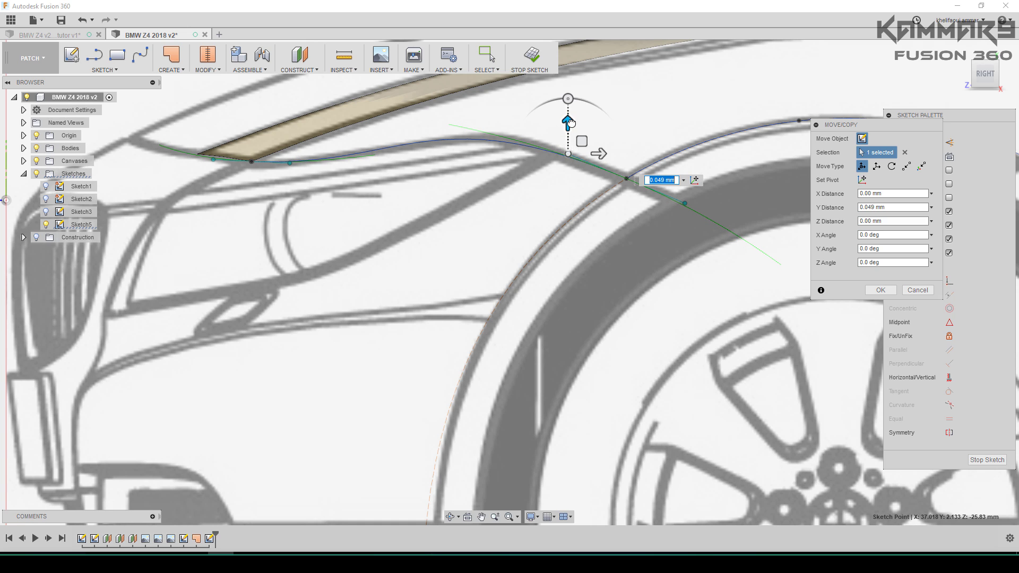
key(Return)
Draw a spline from the wheel-arch curve's rear end to the door-edge corner above the badge.
scroll(467, 219, down, 6)
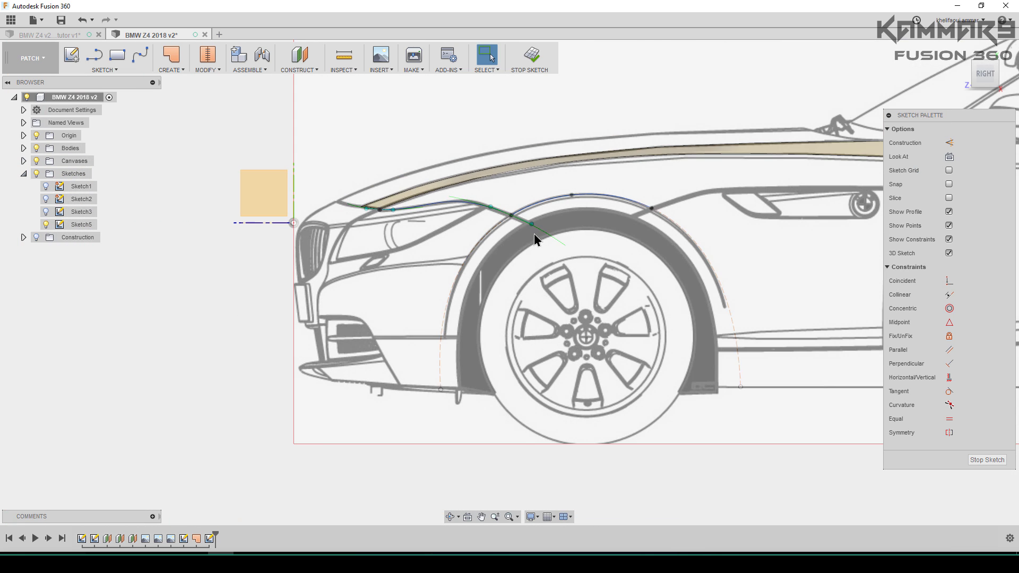
scroll(760, 220, up, 3)
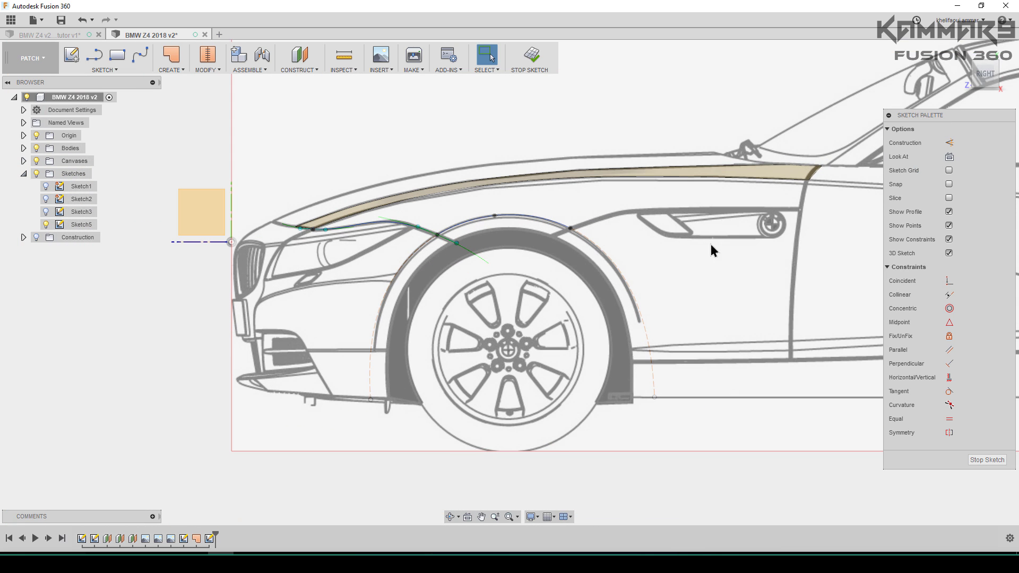
scroll(664, 251, down, 6)
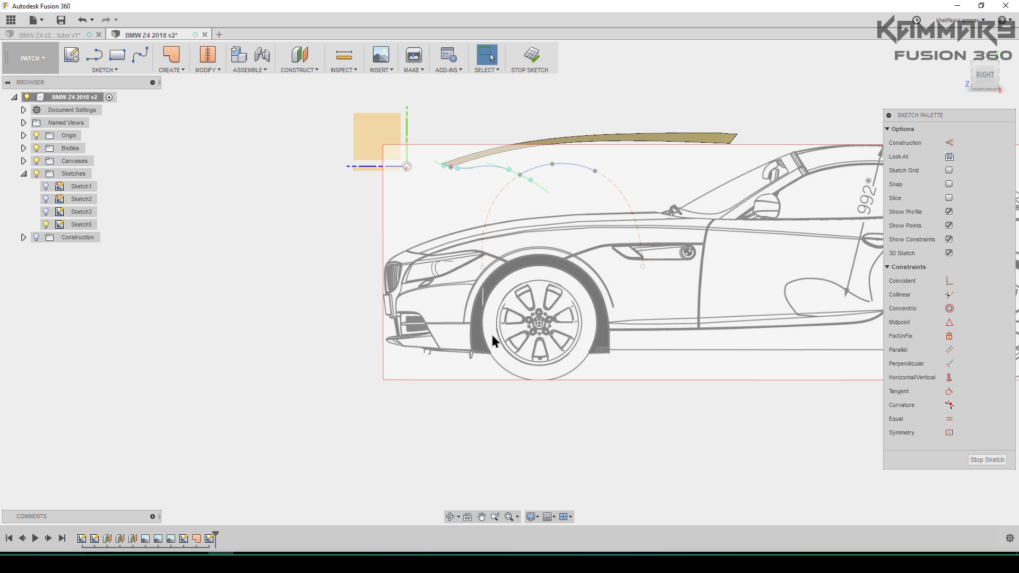
scroll(562, 255, up, 5)
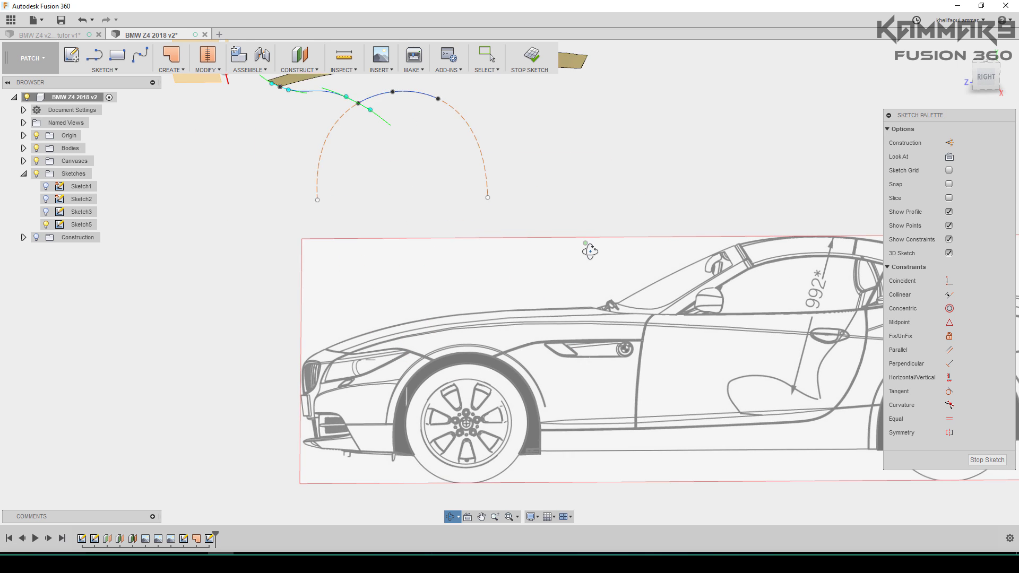
scroll(571, 281, down, 4)
scroll(372, 139, up, 3)
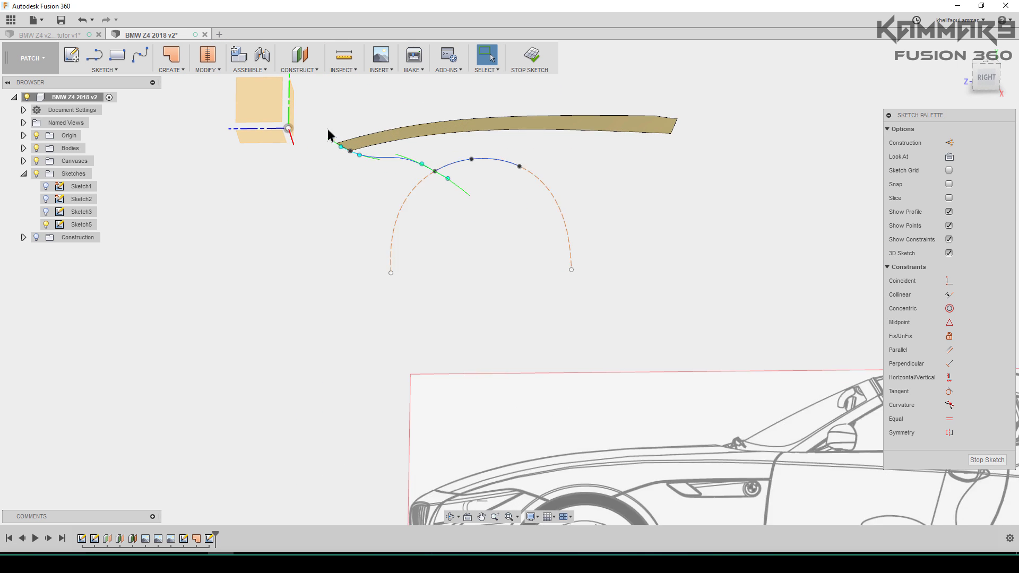
click(142, 55)
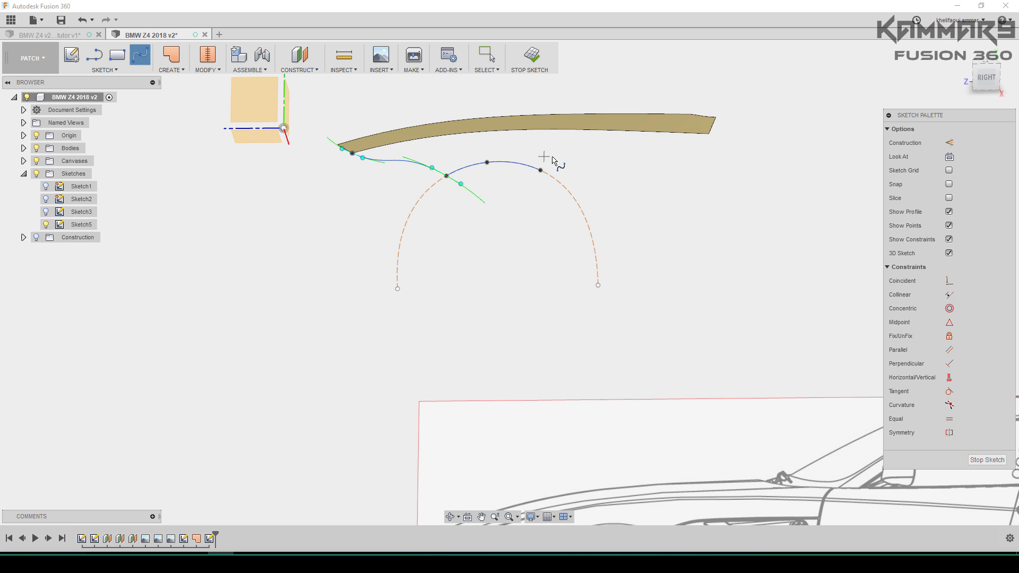
click(540, 171)
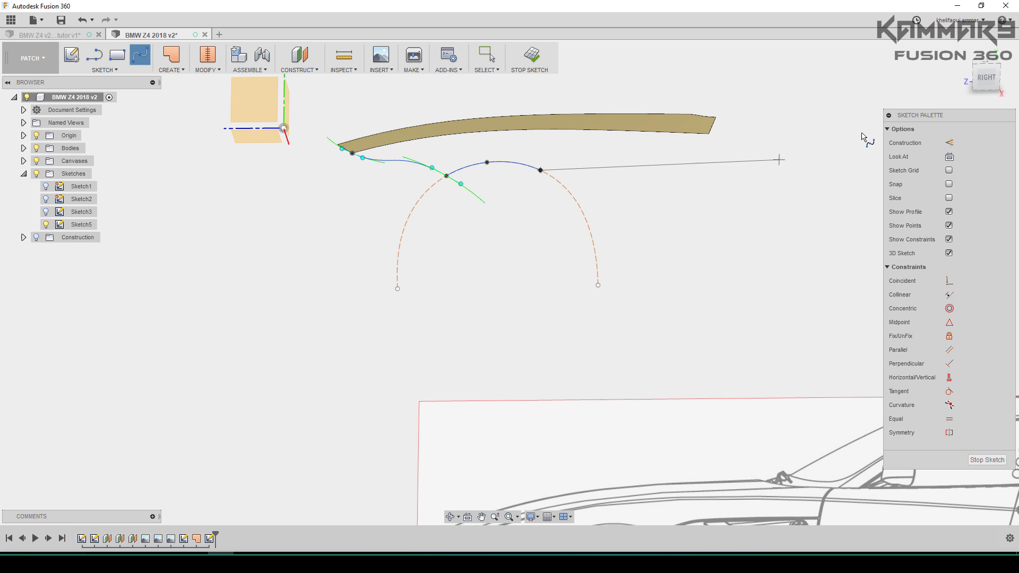
click(986, 78)
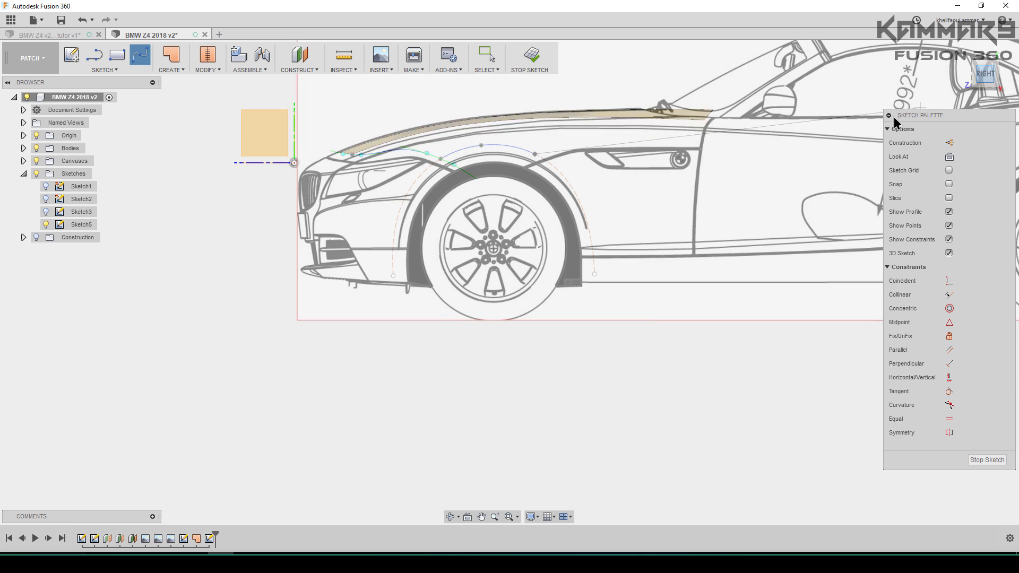
scroll(674, 137, up, 4)
scroll(674, 137, up, 5)
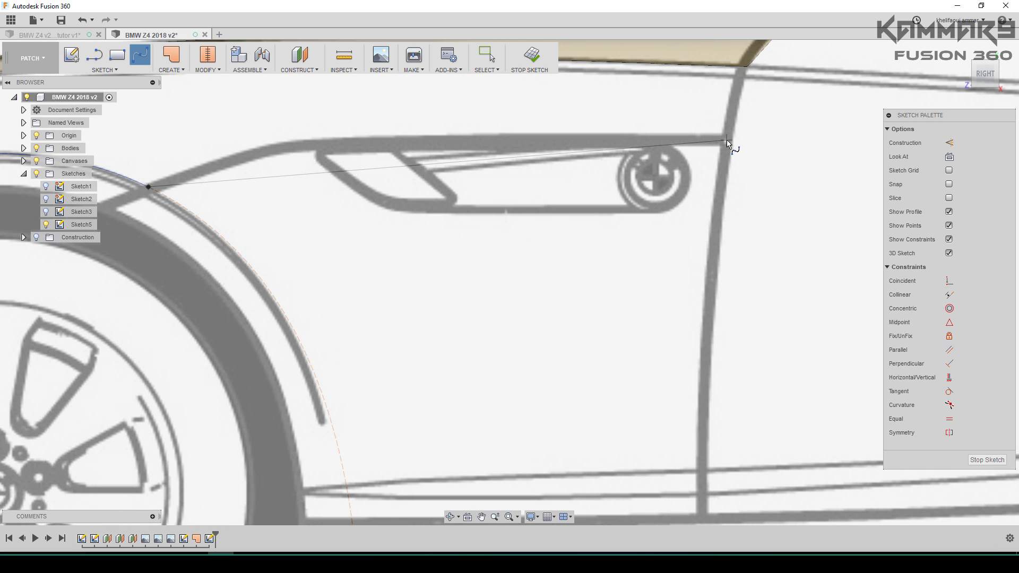
click(727, 140)
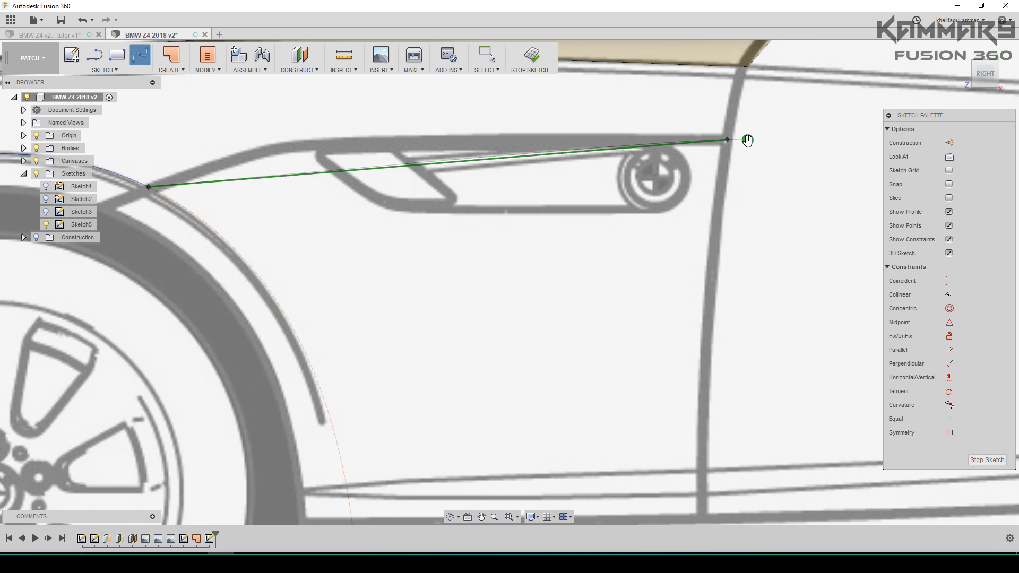
key(Return)
scroll(695, 219, down, 3)
key(Escape)
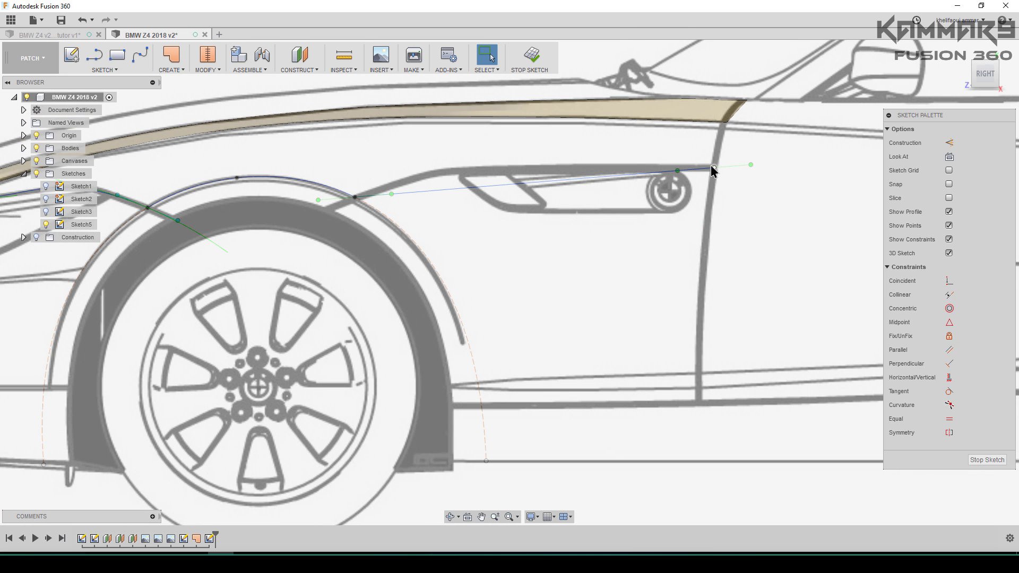
click(713, 167)
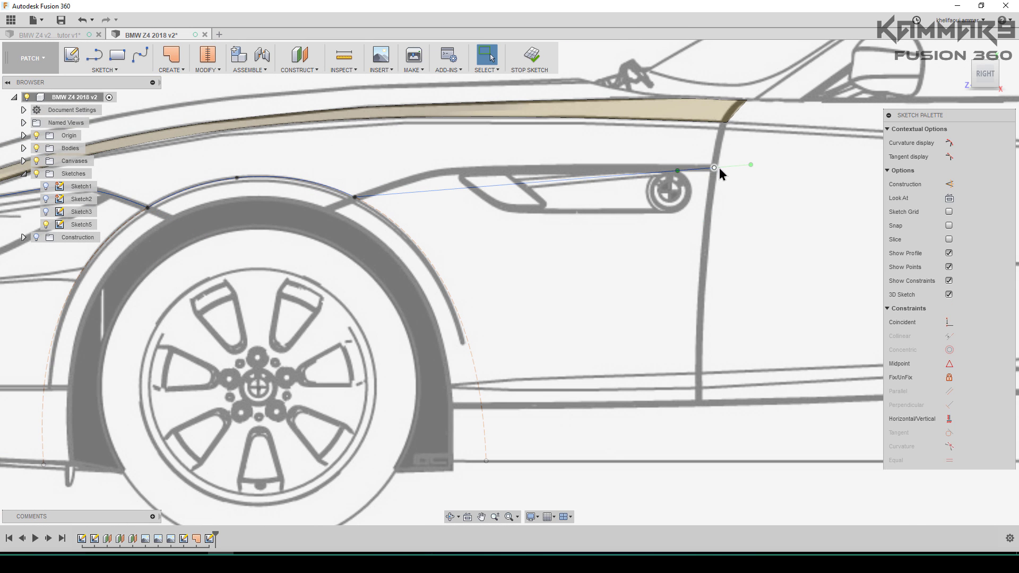
Move the new spline's rear end point about 38.8 mm along Z from the top view.
click(991, 60)
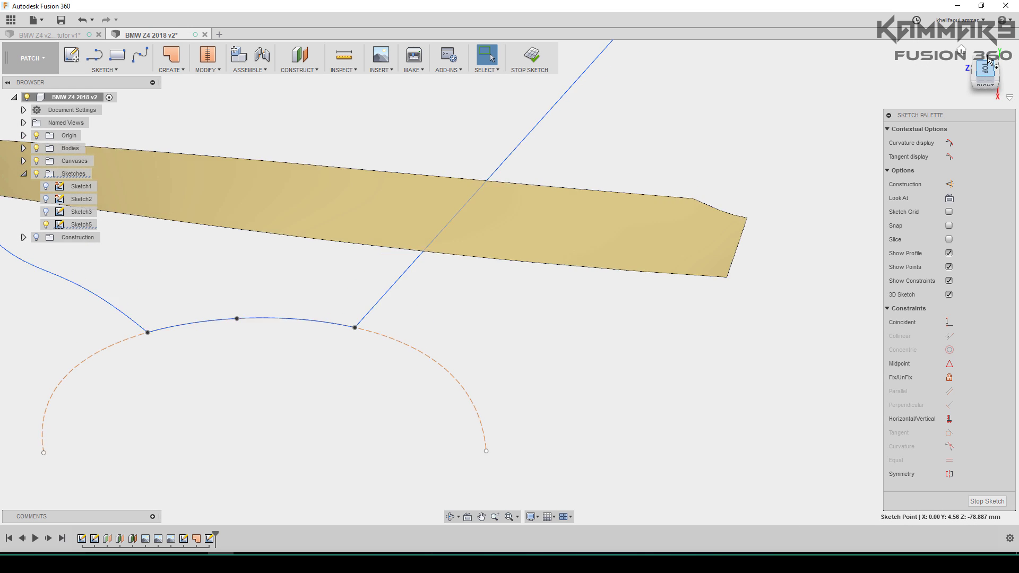
scroll(563, 319, down, 3)
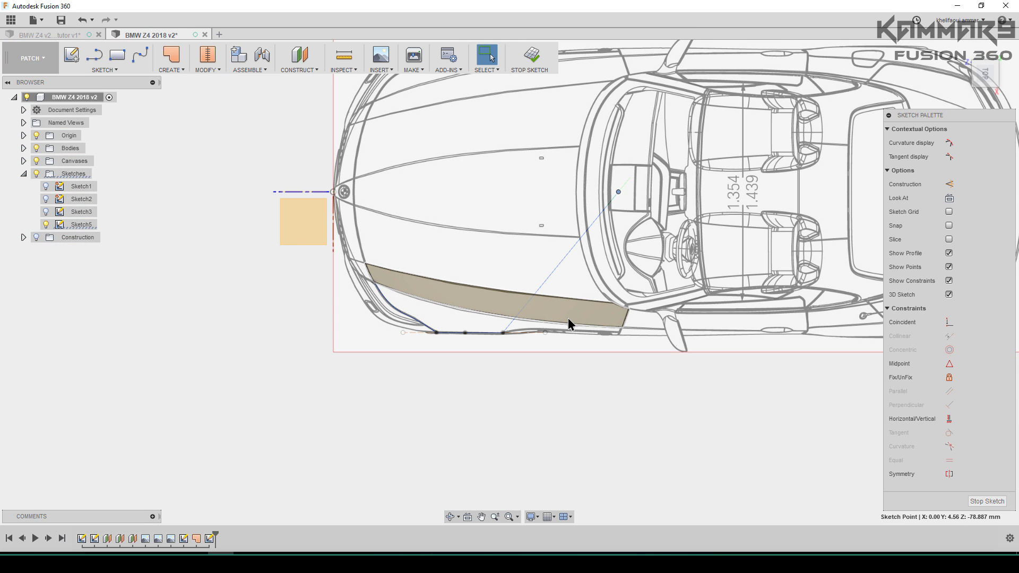
key(m)
drag(620, 217, 615, 340)
scroll(613, 339, up, 3)
scroll(613, 338, up, 4)
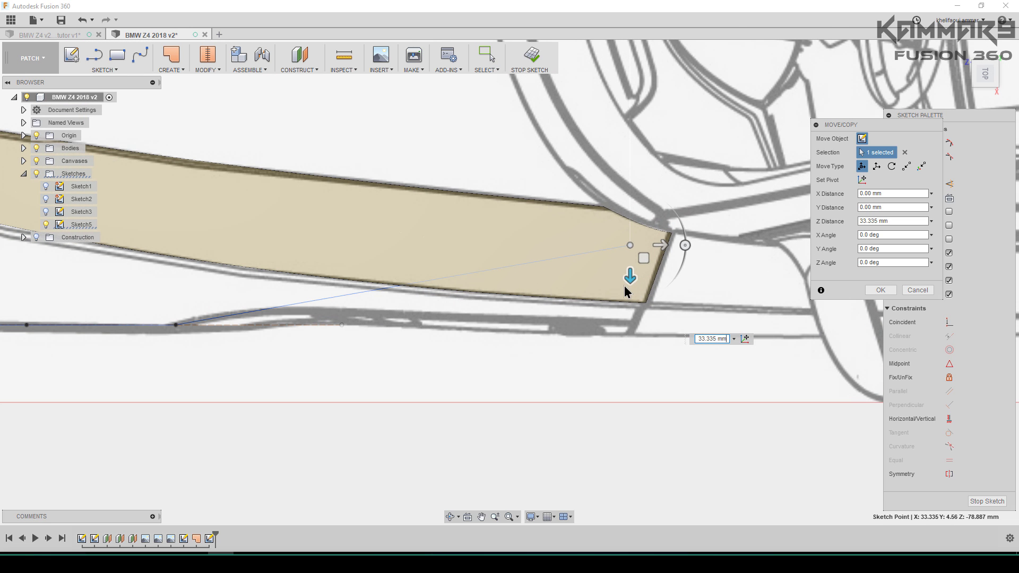
drag(628, 274, 634, 352)
scroll(636, 340, up, 4)
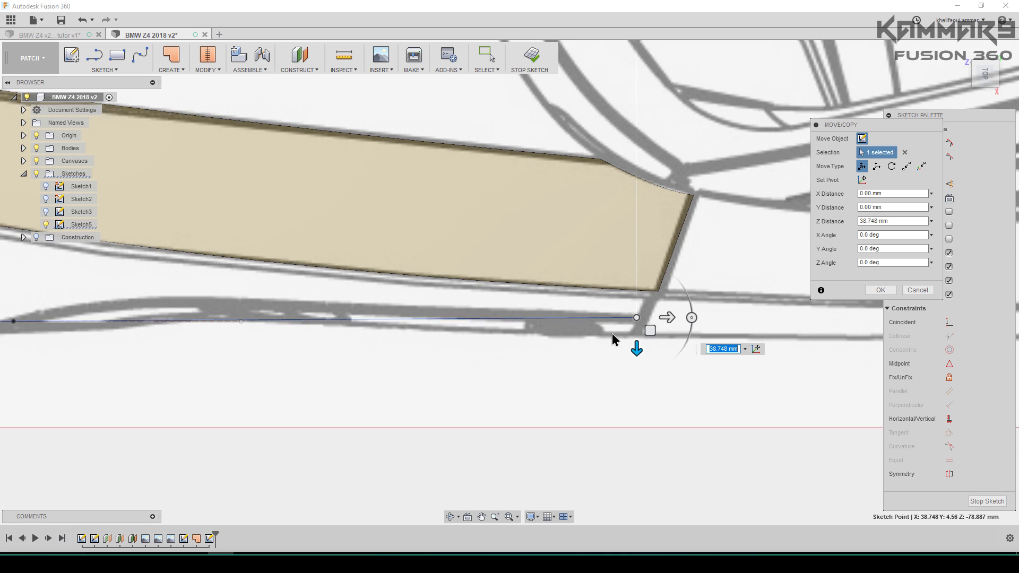
drag(647, 336, 648, 336)
key(Return)
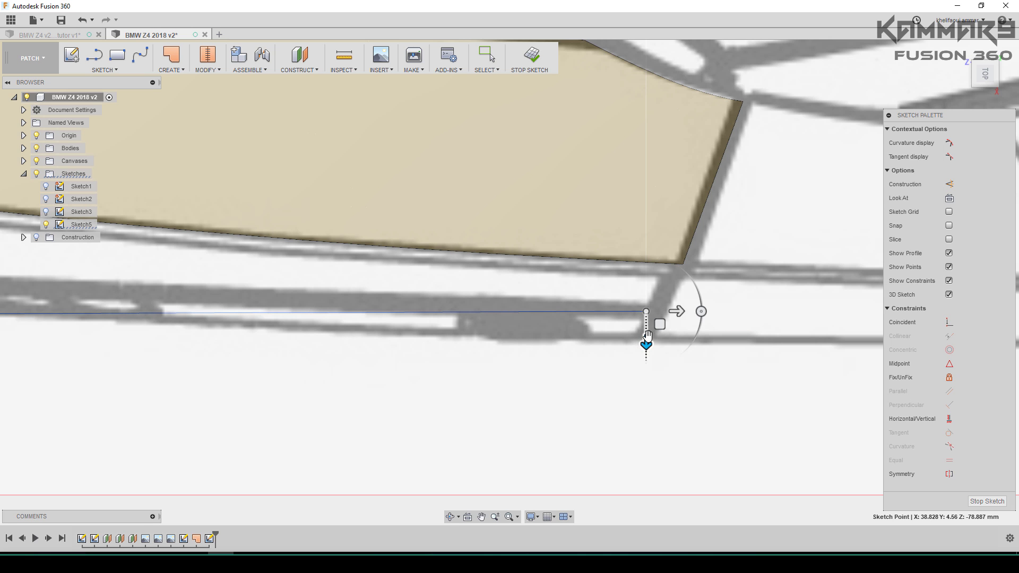
click(594, 312)
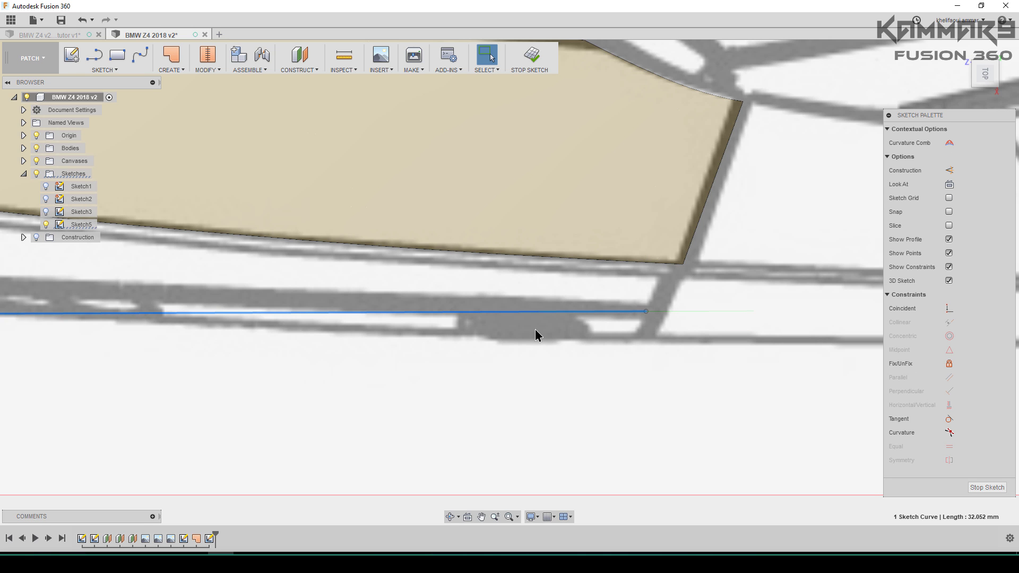
scroll(535, 329, down, 2)
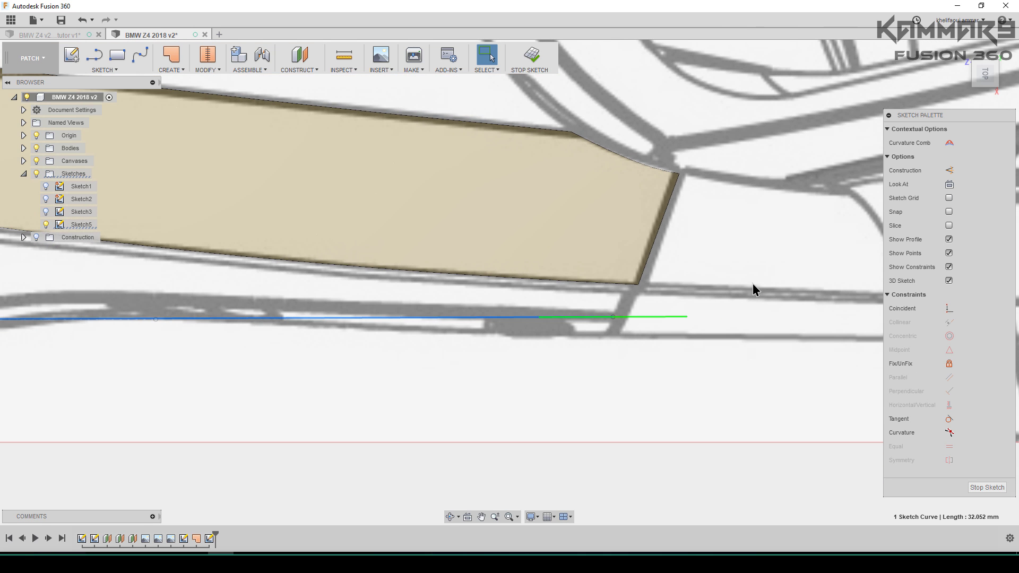
In the right view, raise the line's end point near the wheel arch onto the fender line.
click(980, 92)
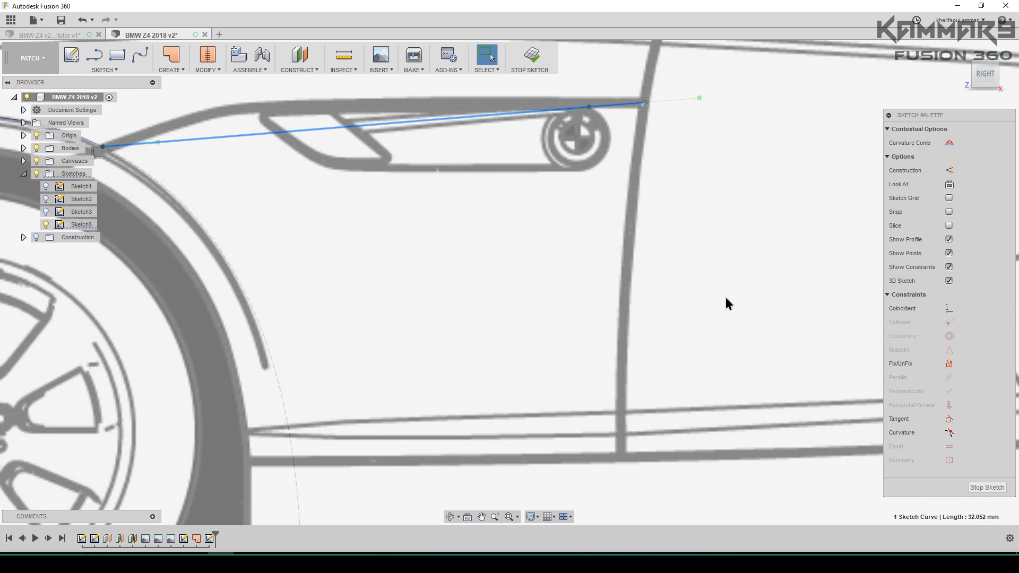
scroll(331, 203, up, 2)
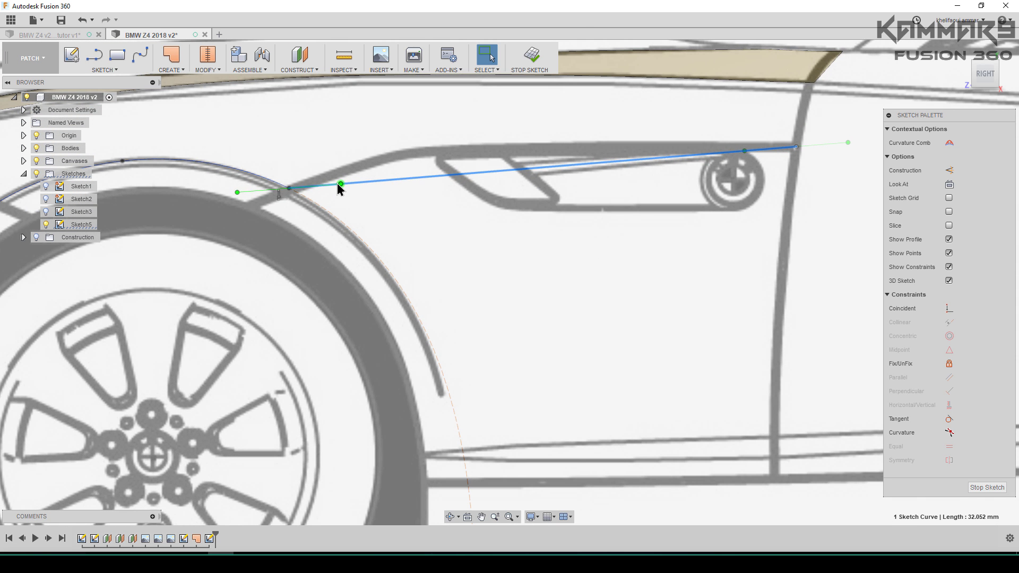
click(341, 184)
key(m)
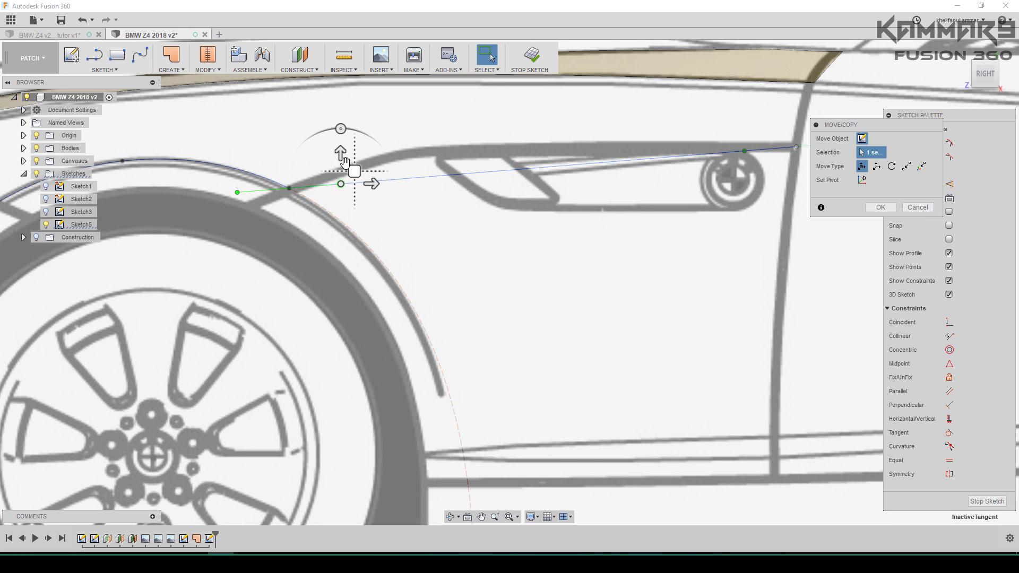
drag(344, 162, 340, 143)
key(Return)
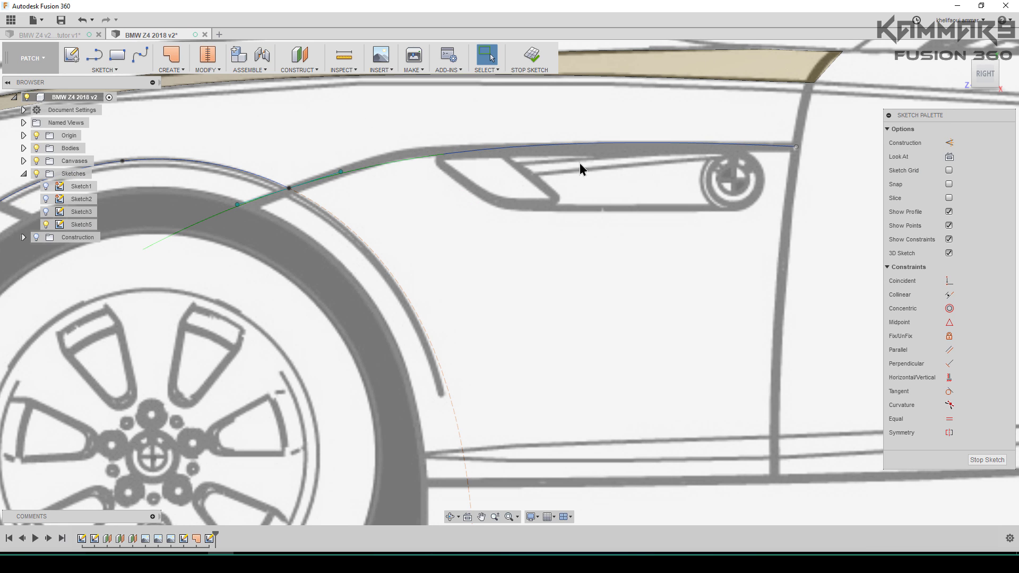
Shift the rear spline point left along the fender and nudge the front point slightly left.
click(680, 143)
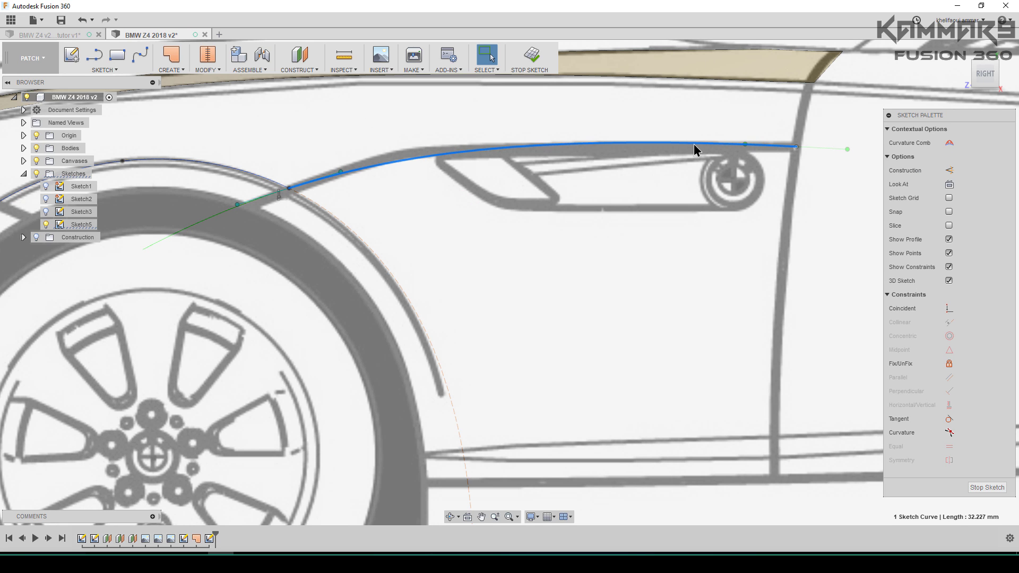
click(744, 145)
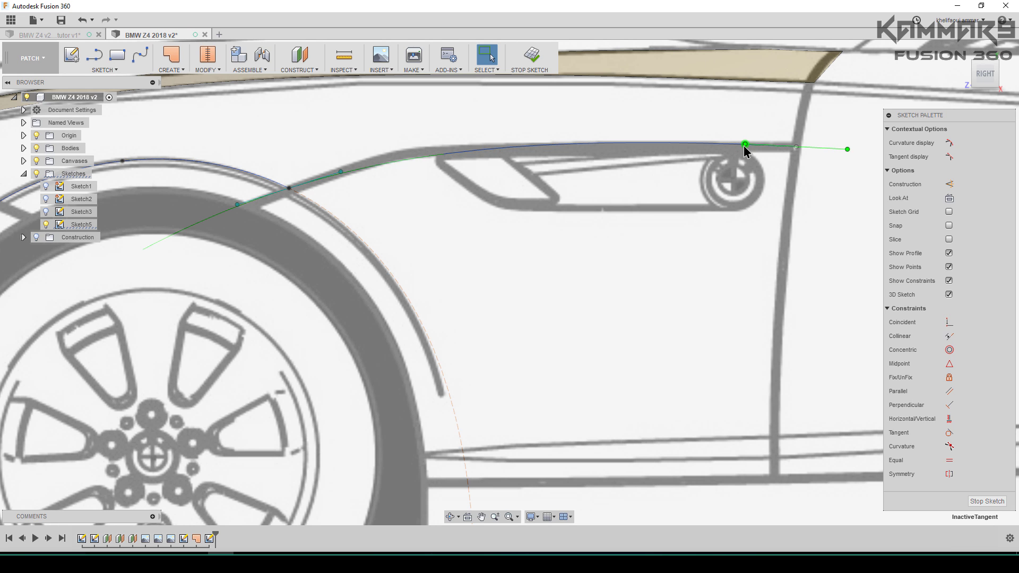
key(m)
drag(754, 133, 664, 137)
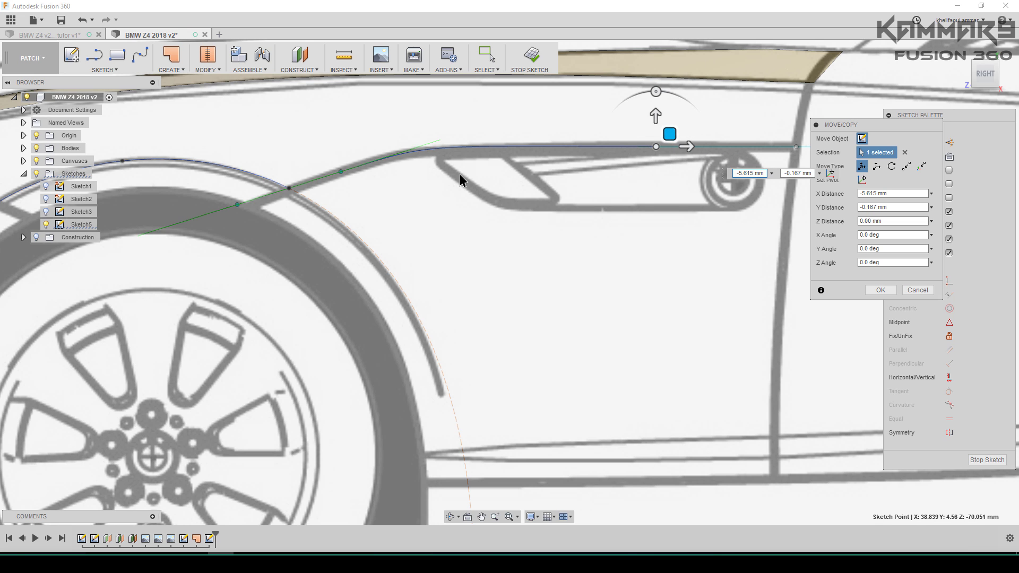
click(340, 172)
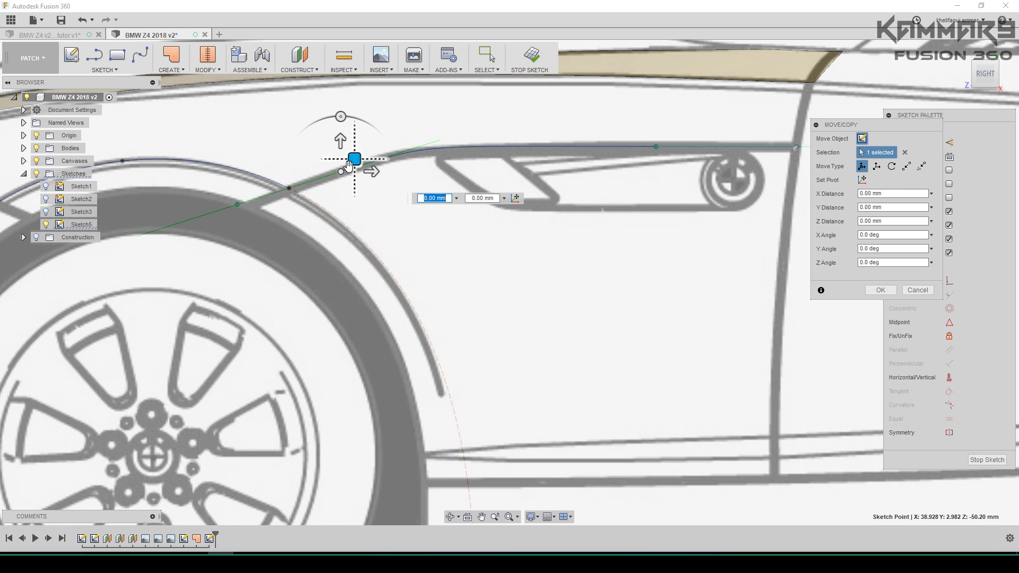
drag(355, 160, 349, 162)
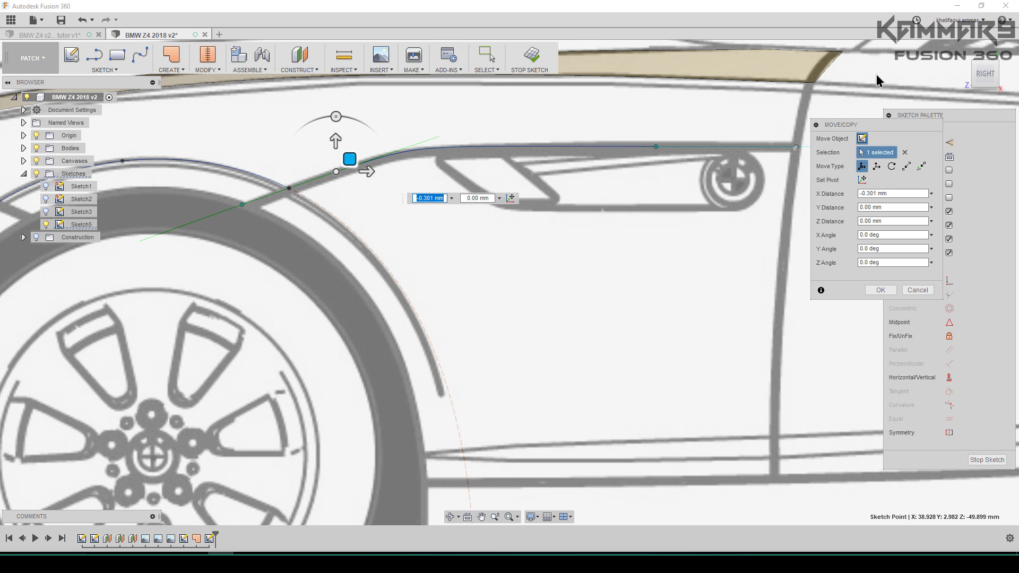
In the top view, push the front spline point down along Z.
click(985, 58)
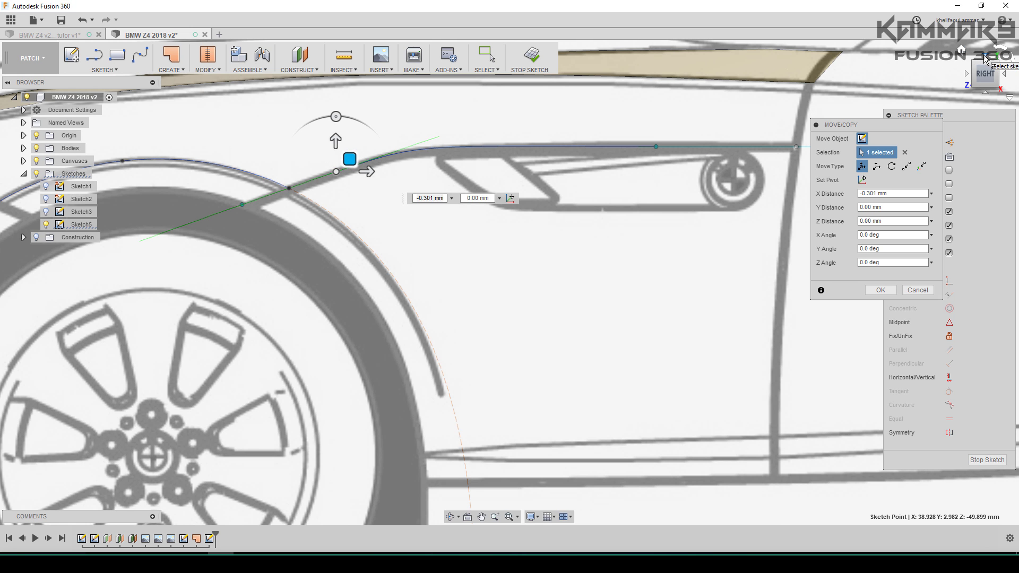
scroll(454, 301, up, 2)
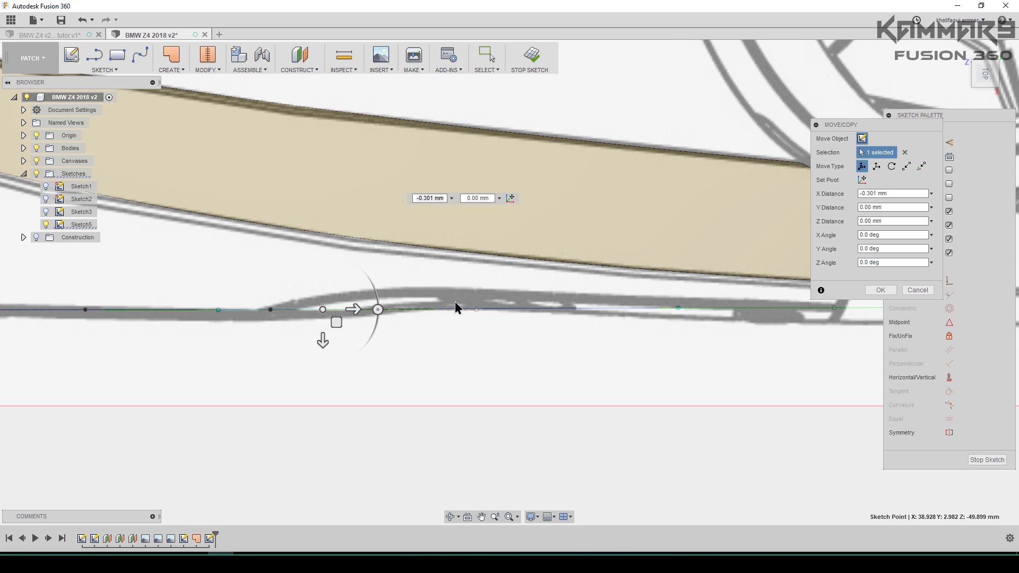
scroll(341, 325, up, 2)
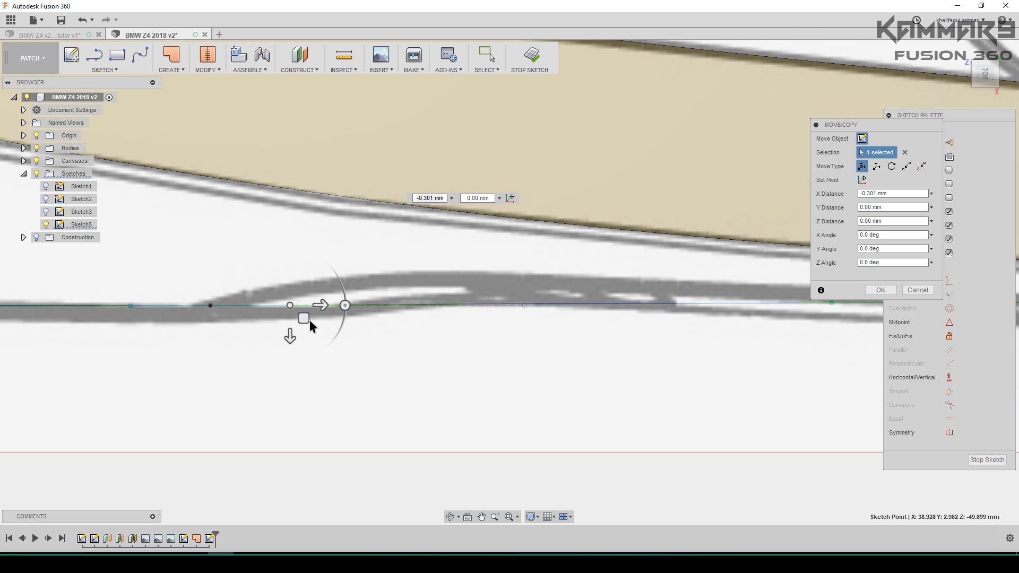
drag(290, 336, 291, 328)
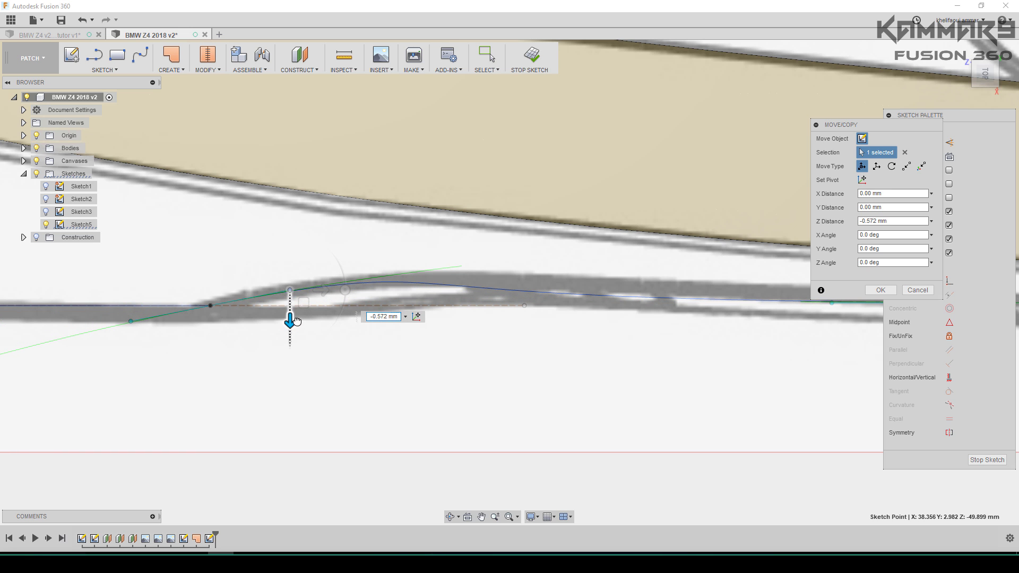
scroll(339, 353, down, 1)
scroll(341, 347, down, 1)
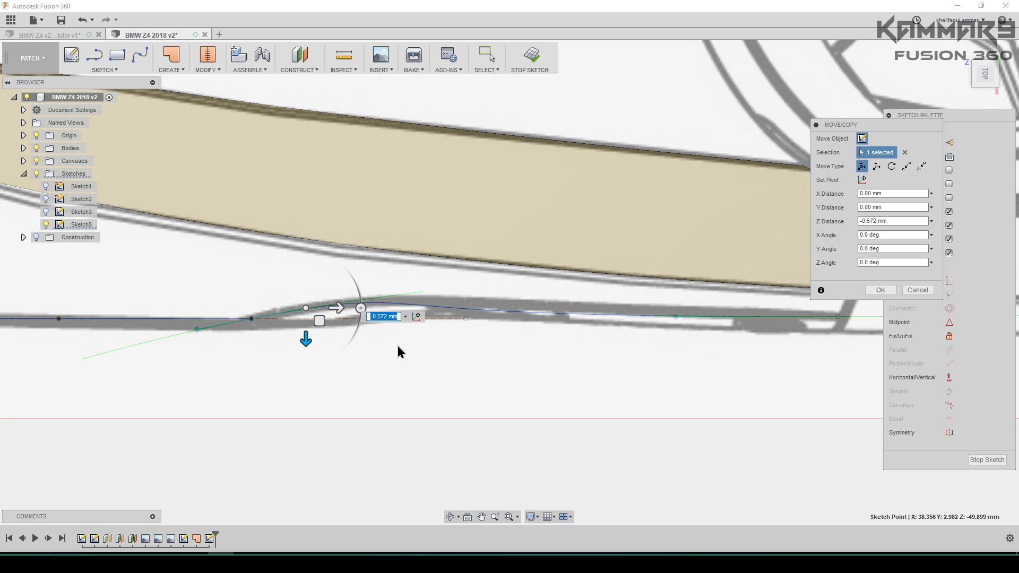
key(Return)
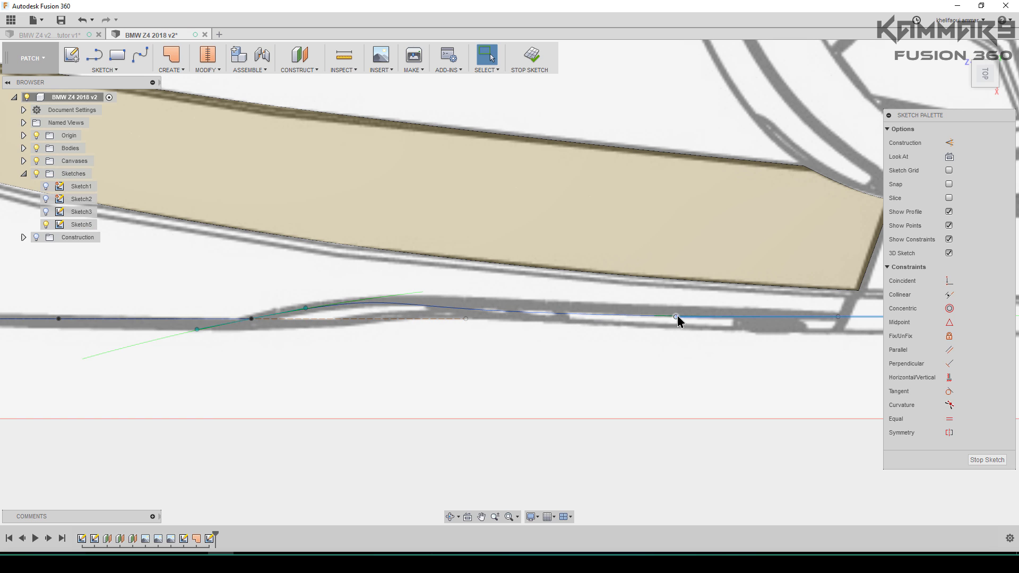
Lower the point near the curve's rear end slightly along Z.
click(677, 317)
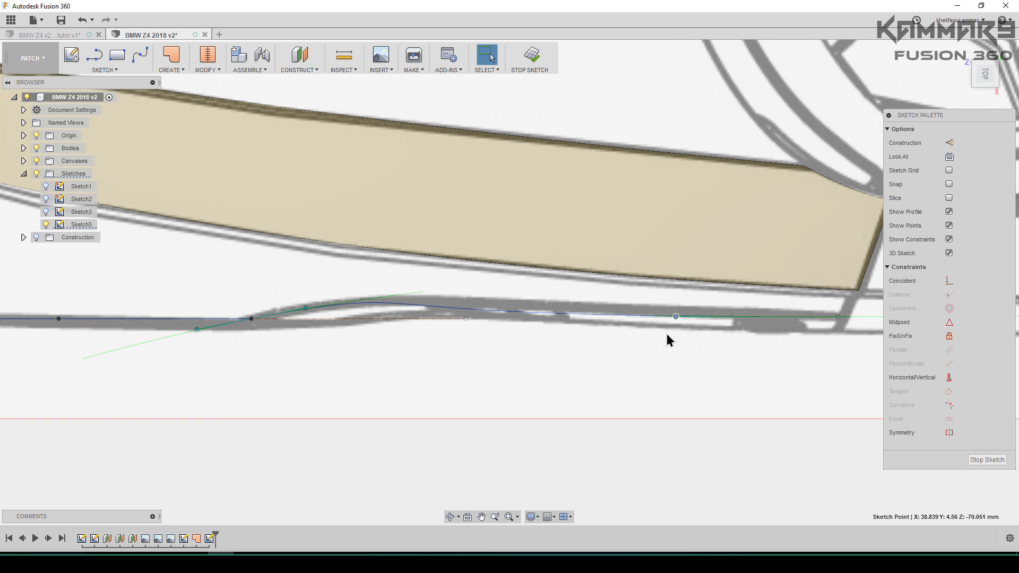
key(m)
drag(677, 345, 676, 336)
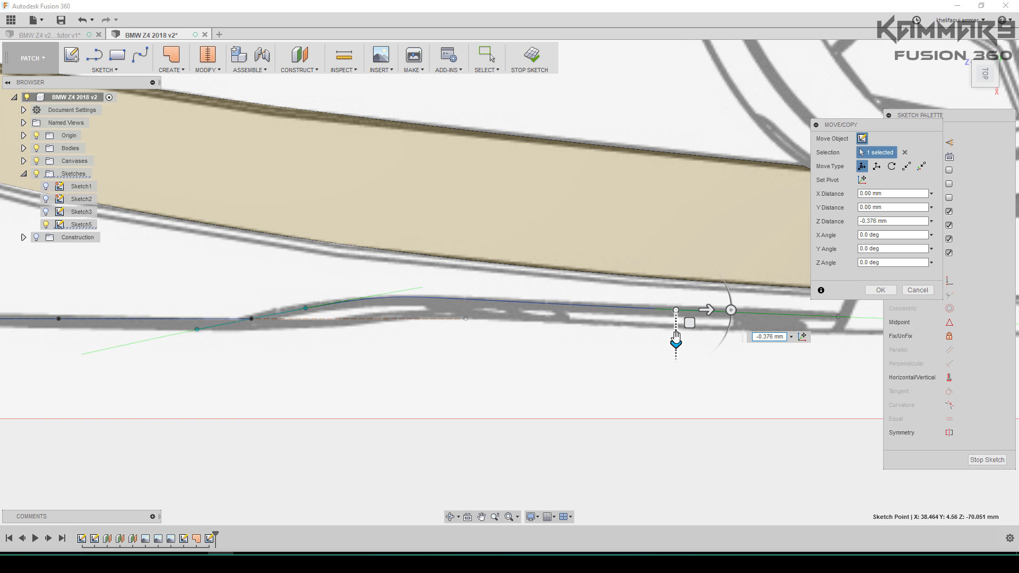
click(307, 313)
Raise the front spline point slightly in Z, then orbit from the right view to inspect the curves.
drag(305, 338, 306, 340)
key(Return)
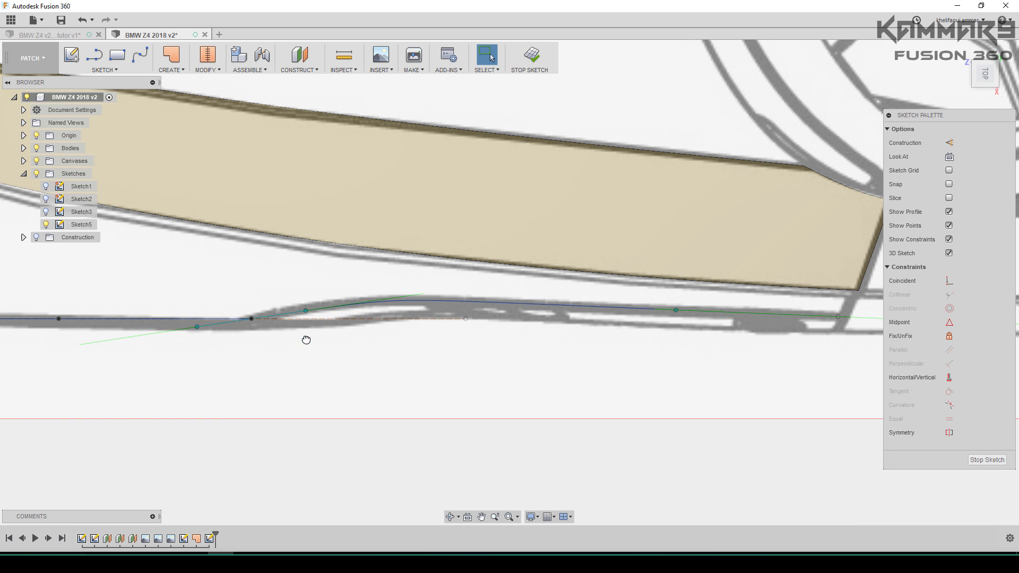
scroll(456, 340, down, 3)
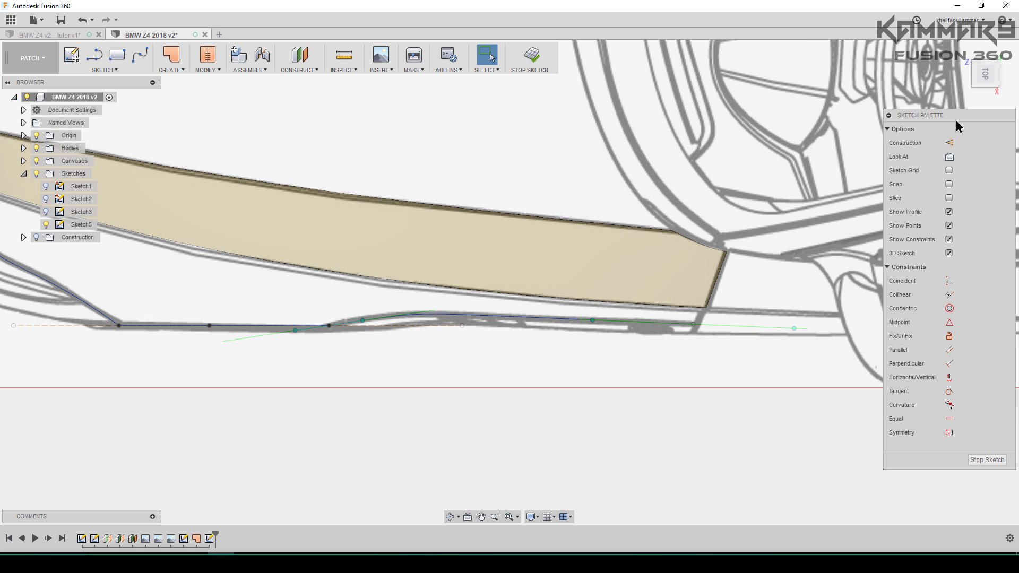
click(985, 94)
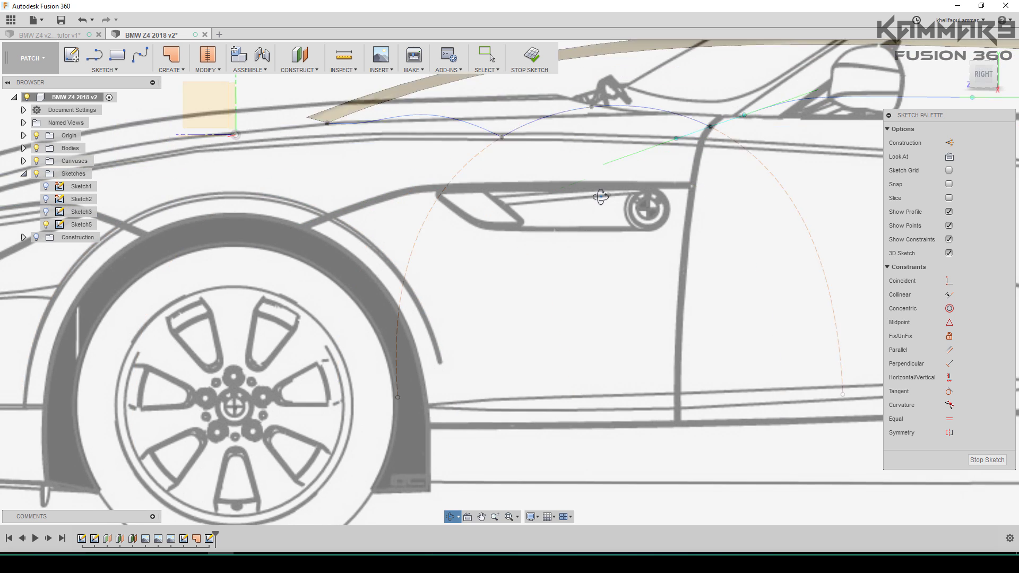
scroll(555, 271, down, 3)
scroll(525, 340, down, 3)
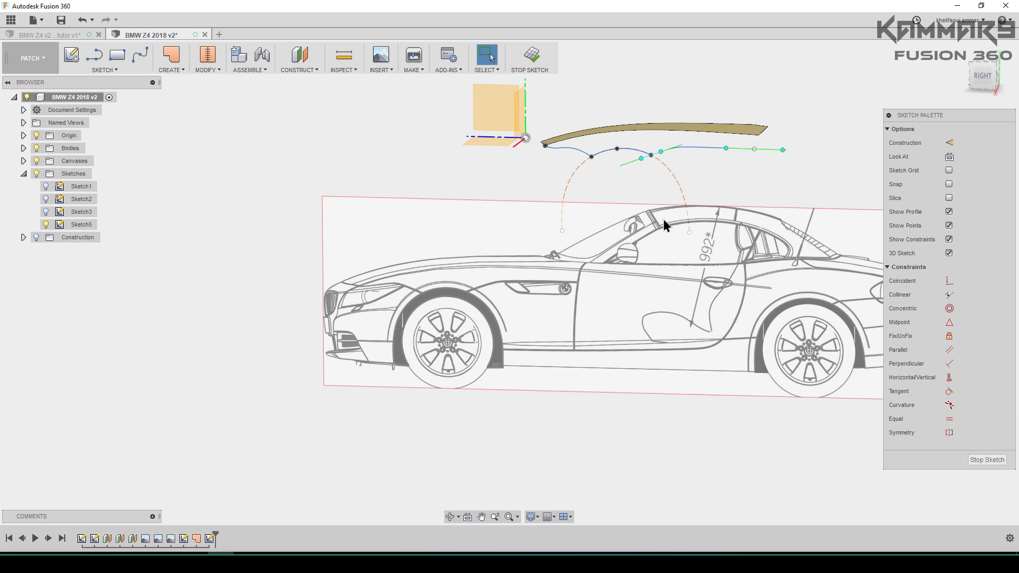
scroll(749, 153, up, 5)
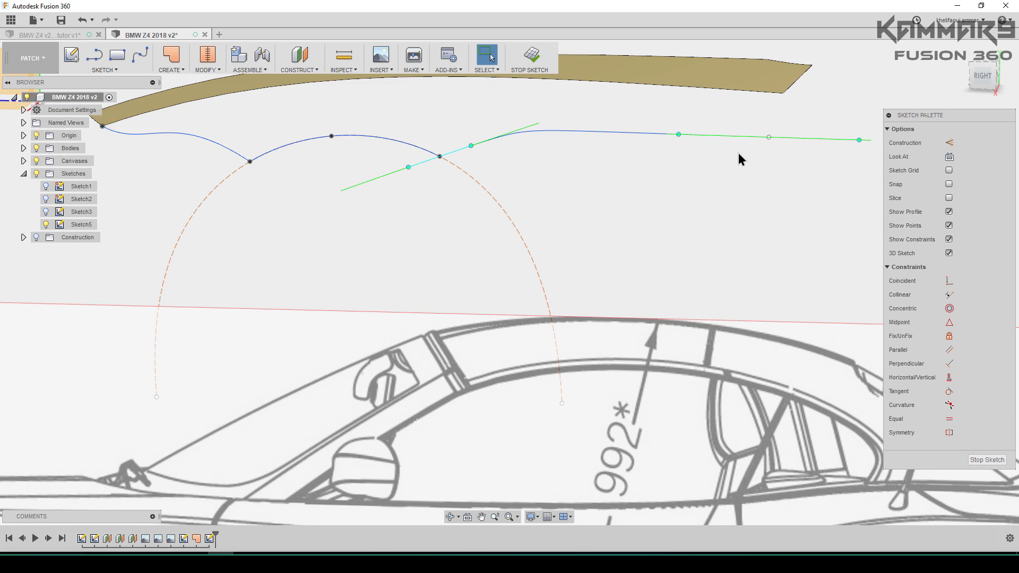
shift+middle_drag(731, 156, 727, 178)
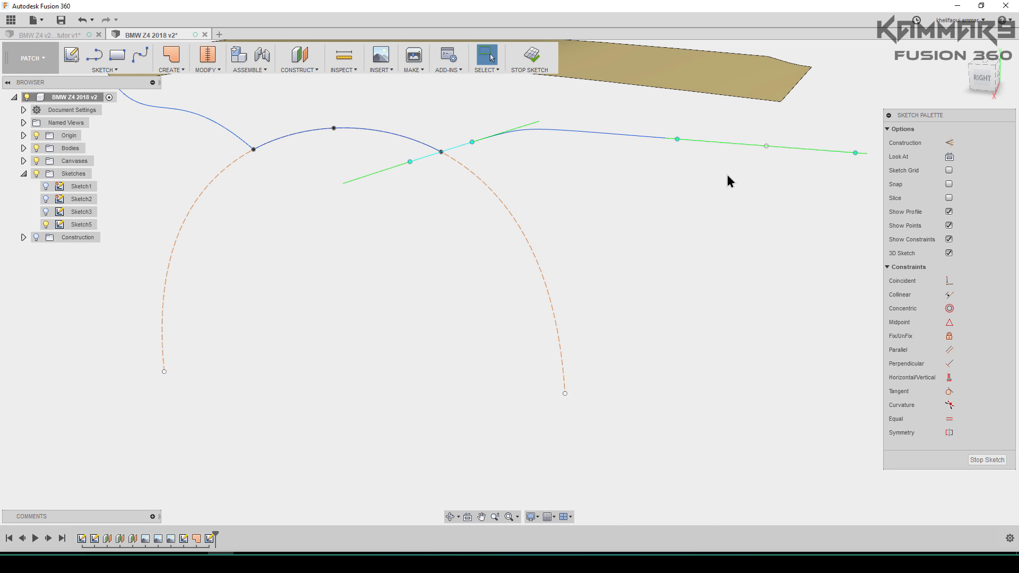
Add a short spline from the door-seam curve end up to the top surface's rear corner.
click(730, 186)
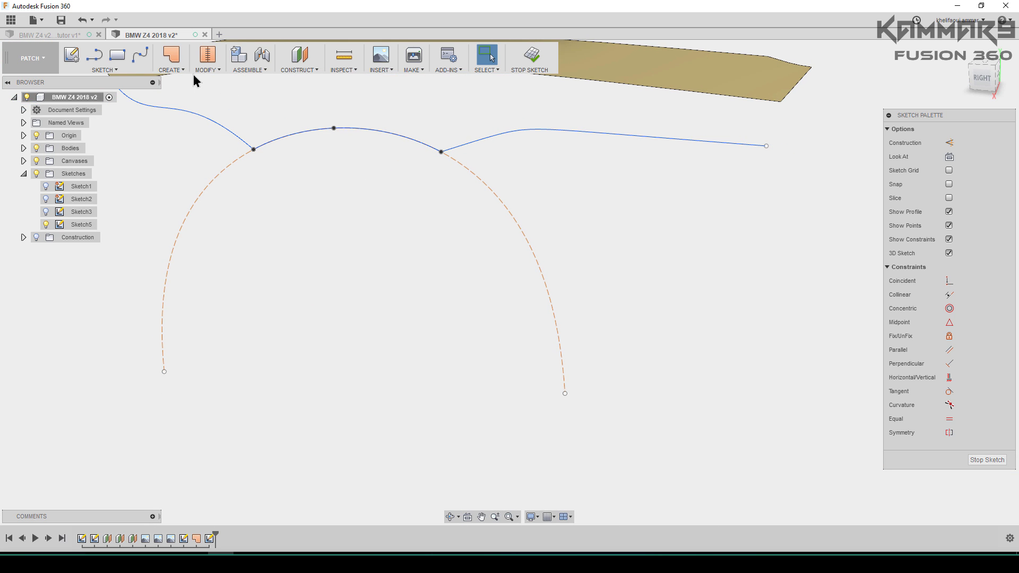
click(149, 60)
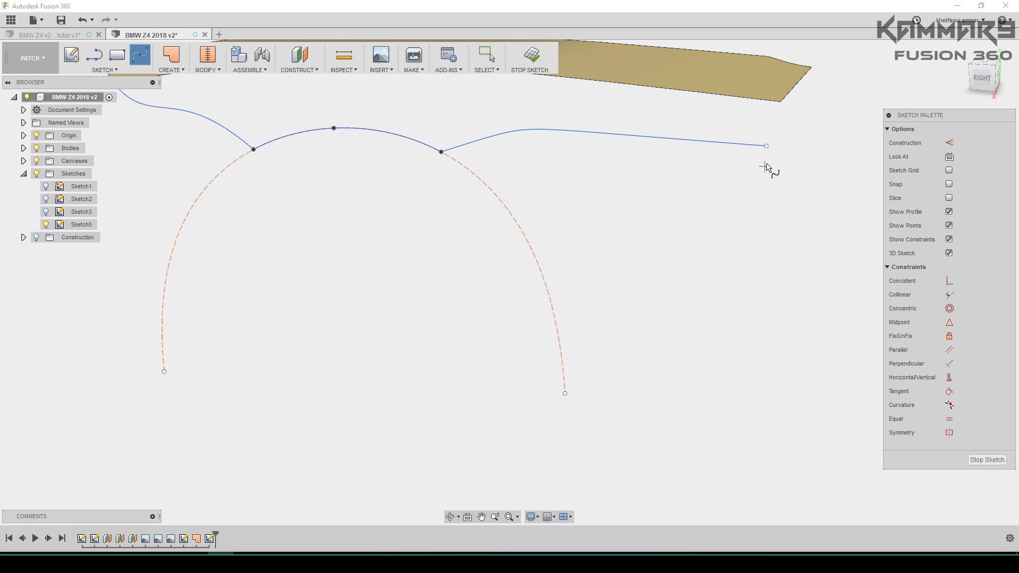
click(767, 146)
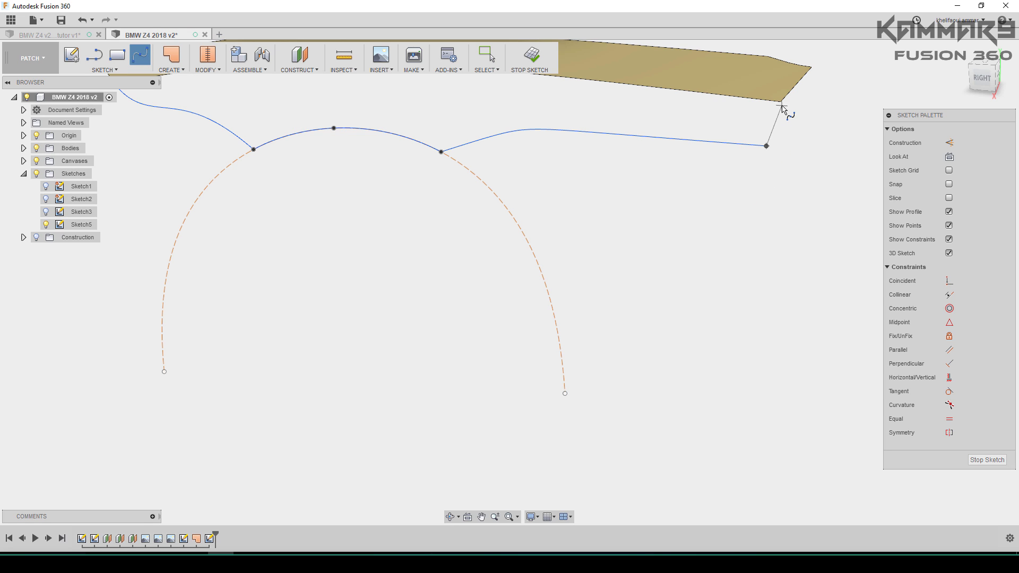
click(781, 102)
click(798, 107)
Orbit to a front corner angle, then look straight at the front of the car.
scroll(706, 228, down, 4)
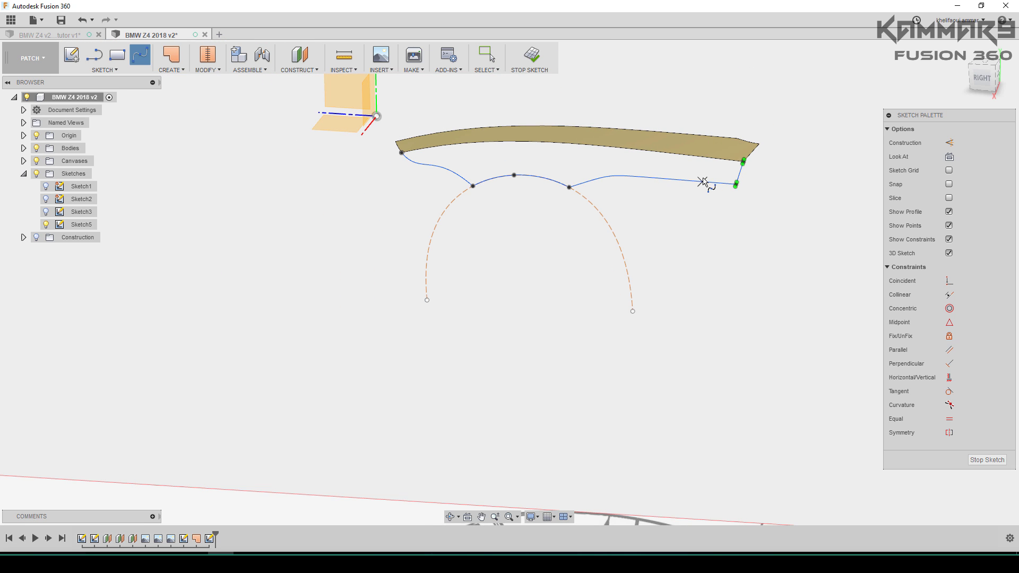
shift+middle_drag(703, 182, 770, 192)
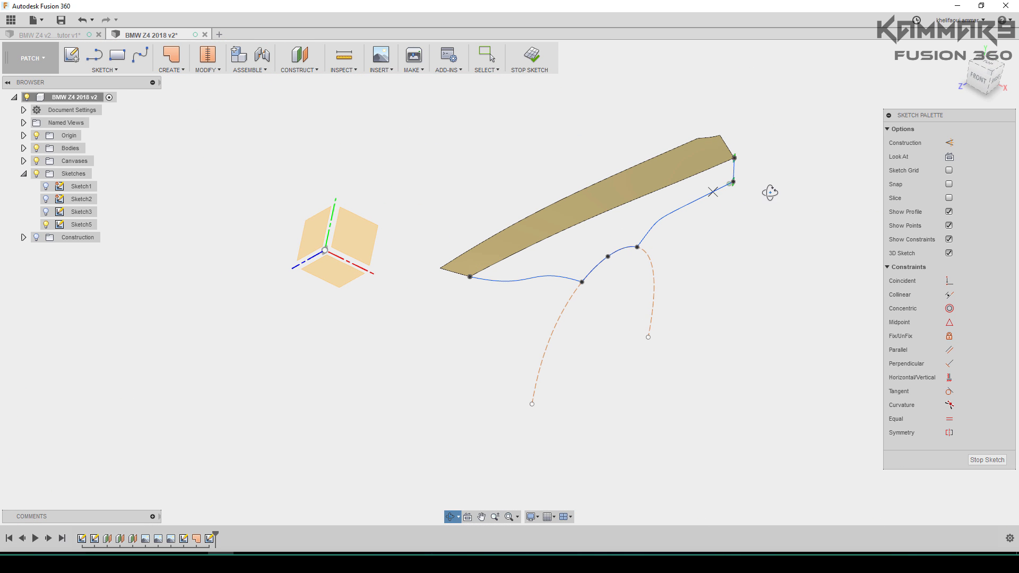
click(979, 78)
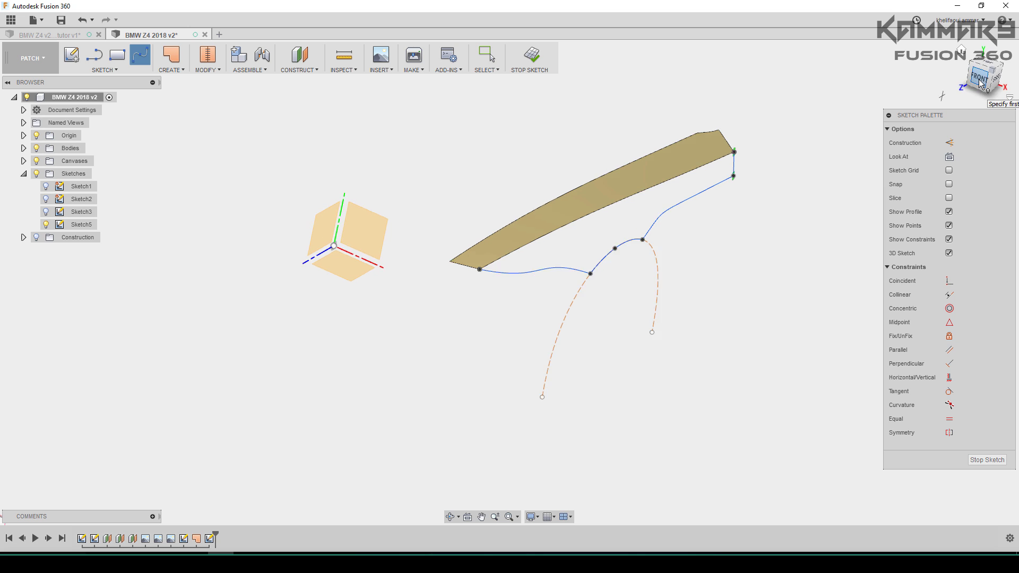
Stop drawing splines and select the spline's corner point beside the headlight.
scroll(737, 118, up, 10)
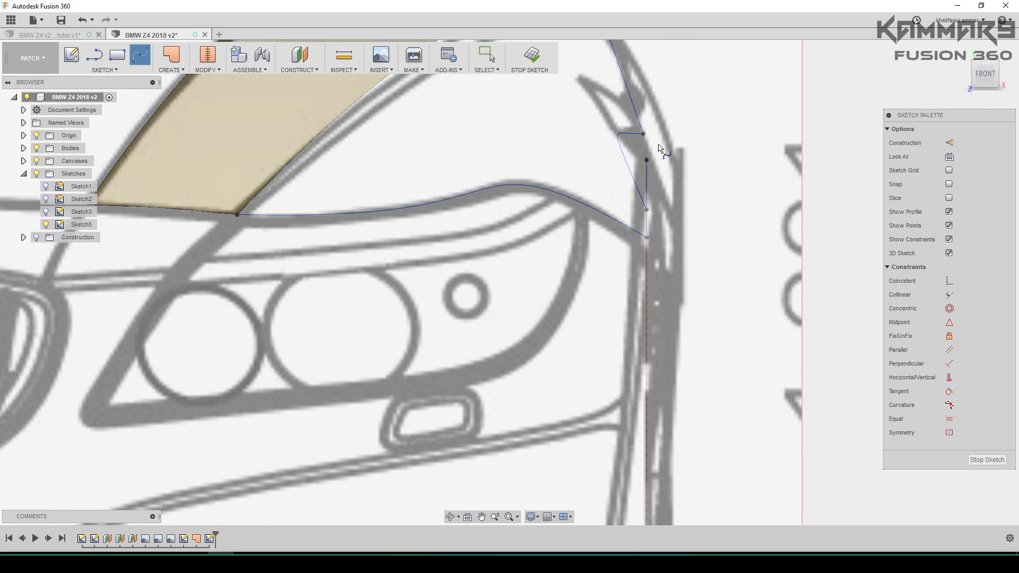
scroll(663, 156, up, 2)
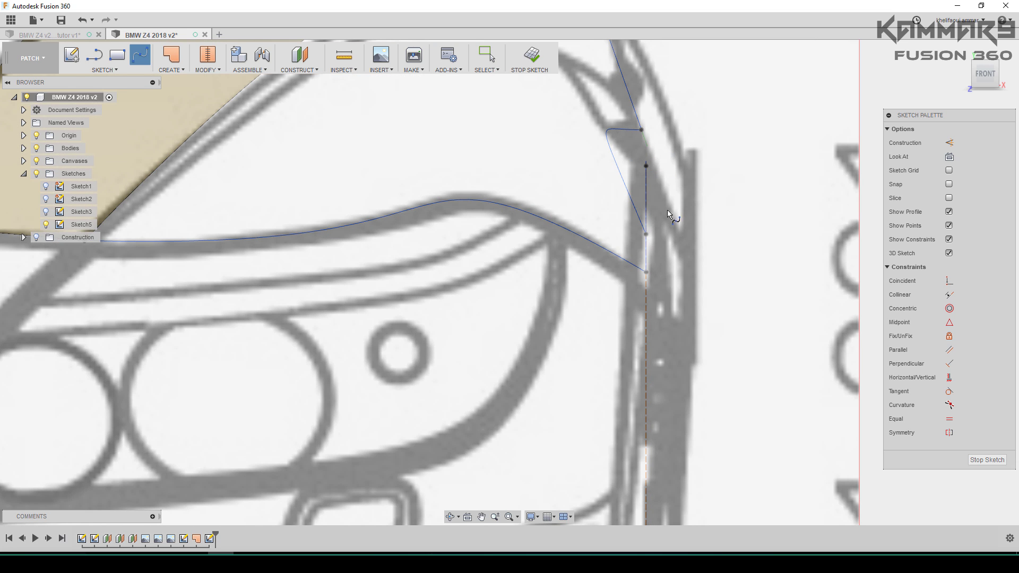
scroll(663, 218, down, 3)
key(Escape)
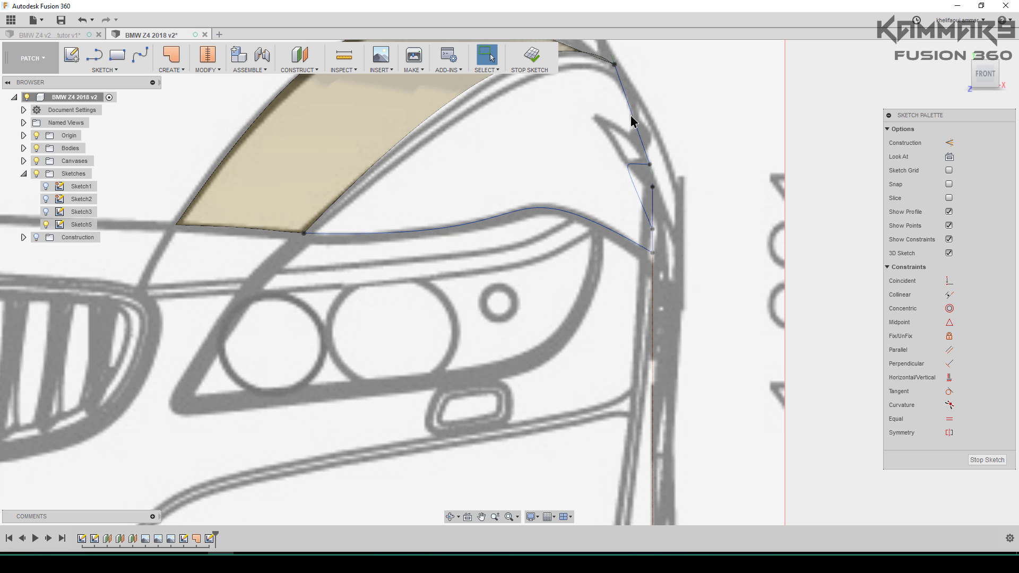
click(635, 121)
scroll(640, 125, up, 2)
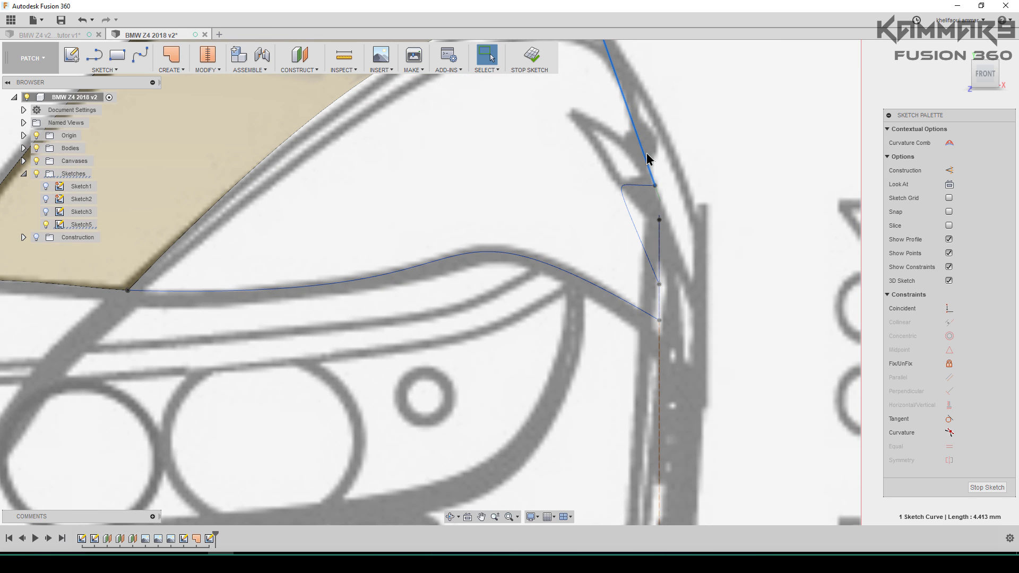
click(658, 196)
right_click(658, 196)
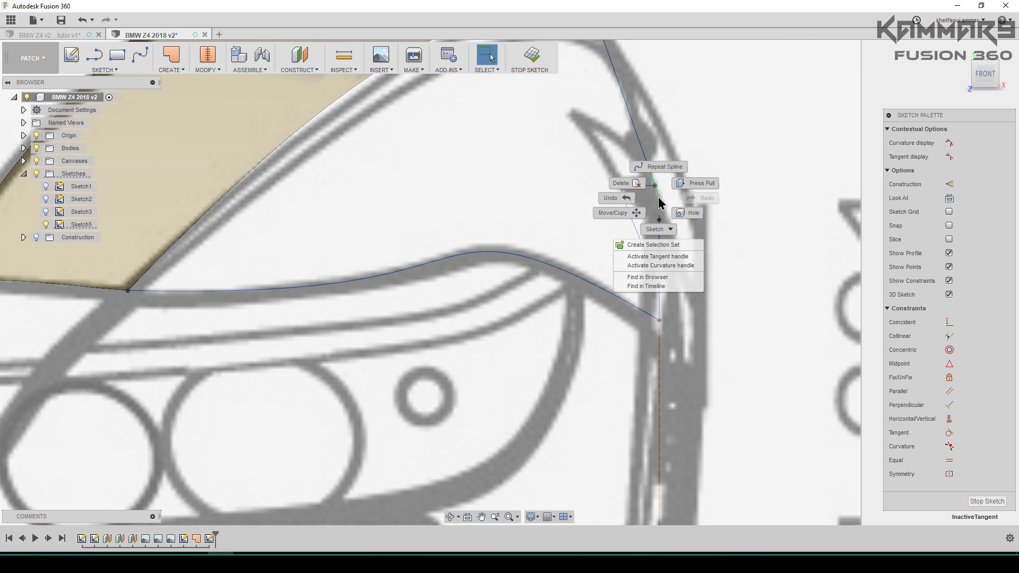
Move the corner point 0.152 mm along Z with Move/Copy.
click(675, 247)
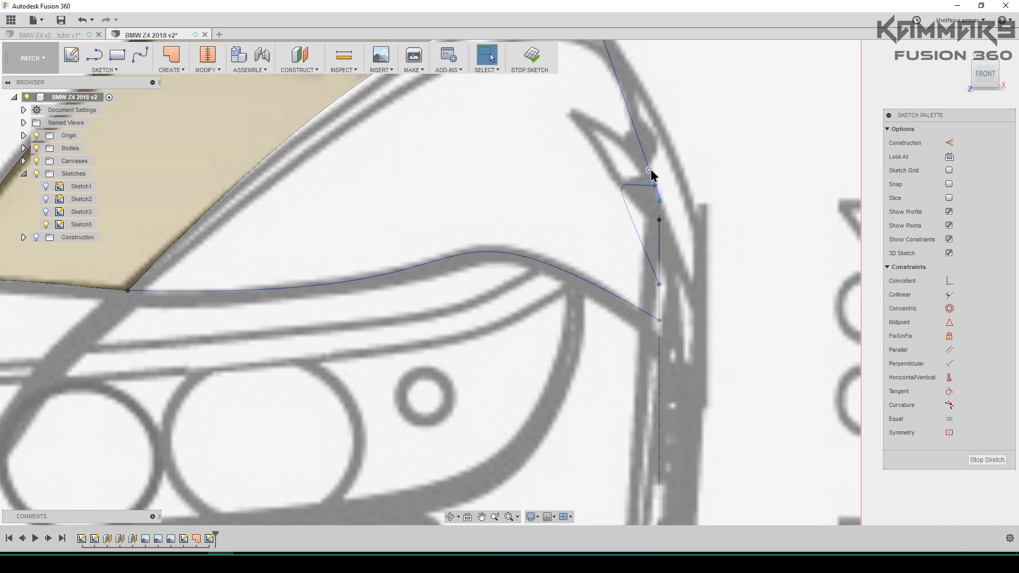
key(m)
drag(682, 169, 683, 170)
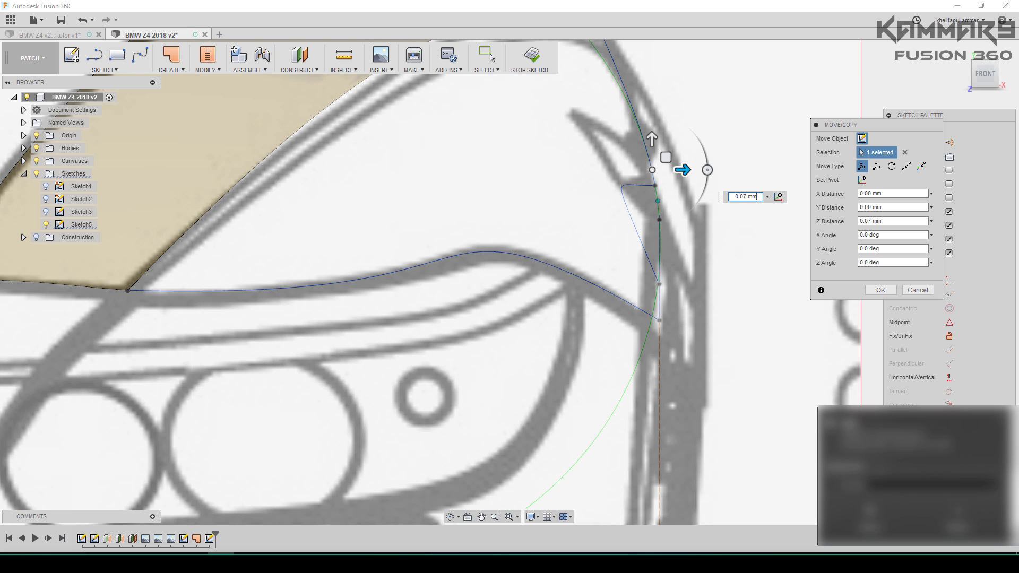
scroll(683, 349, down, 3)
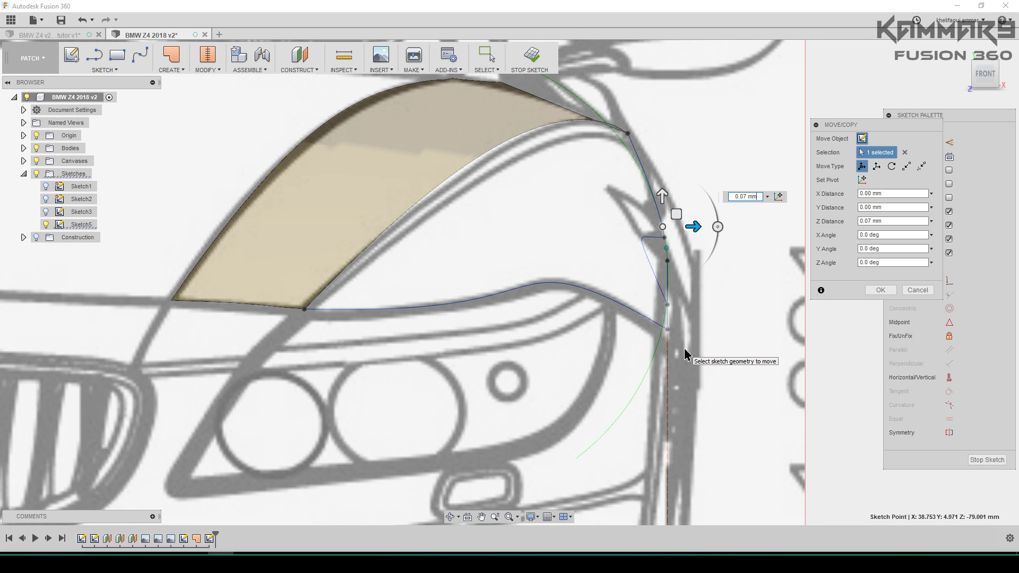
drag(694, 227, 696, 227)
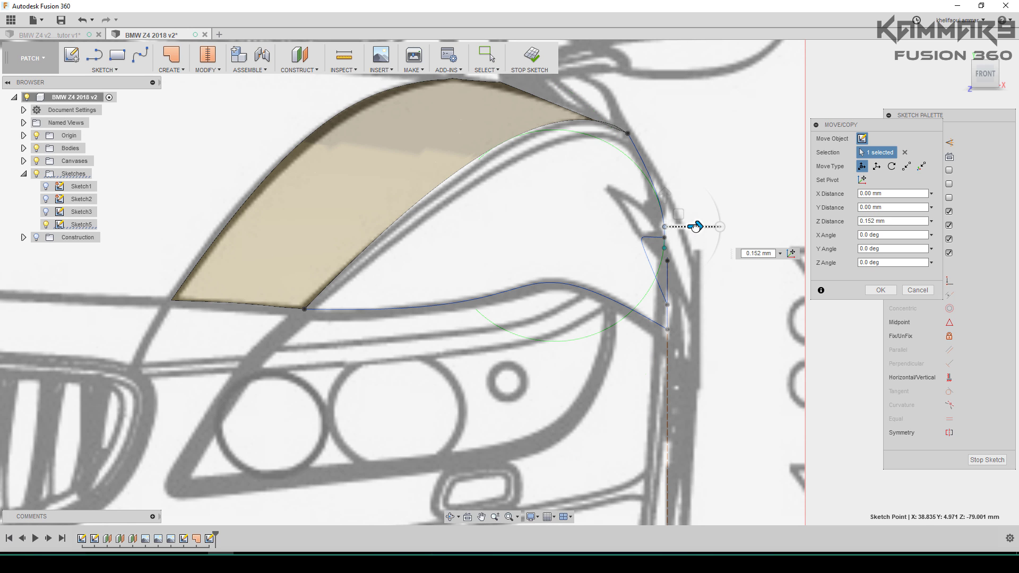
key(Return)
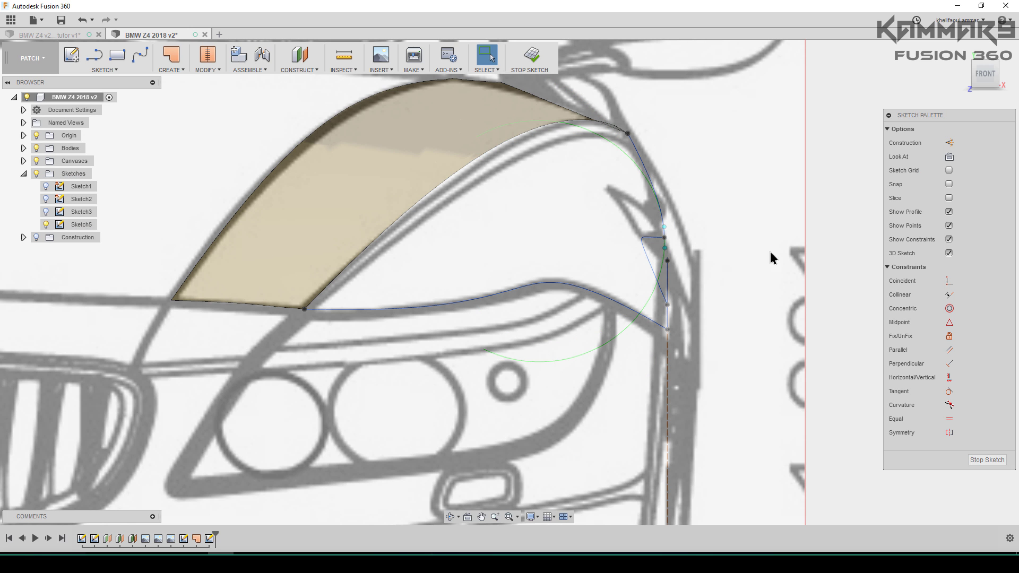
scroll(619, 302, down, 3)
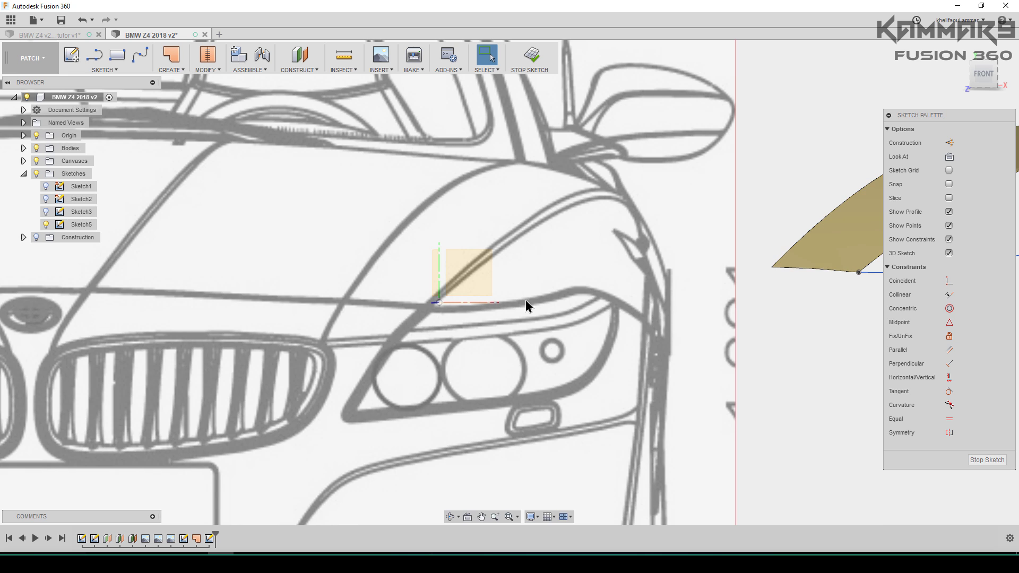
Orbit to the car's right side and centre the fender splines and top surface.
scroll(523, 319, down, 5)
mouse_move(536, 289)
shift+middle_down()
mouse_move(642, 291)
mouse_move(606, 321)
mouse_move(835, 282)
mouse_move(773, 289)
mouse_move(712, 273)
mouse_move(690, 306)
mouse_move(712, 281)
mouse_move(726, 345)
shift+middle_up()
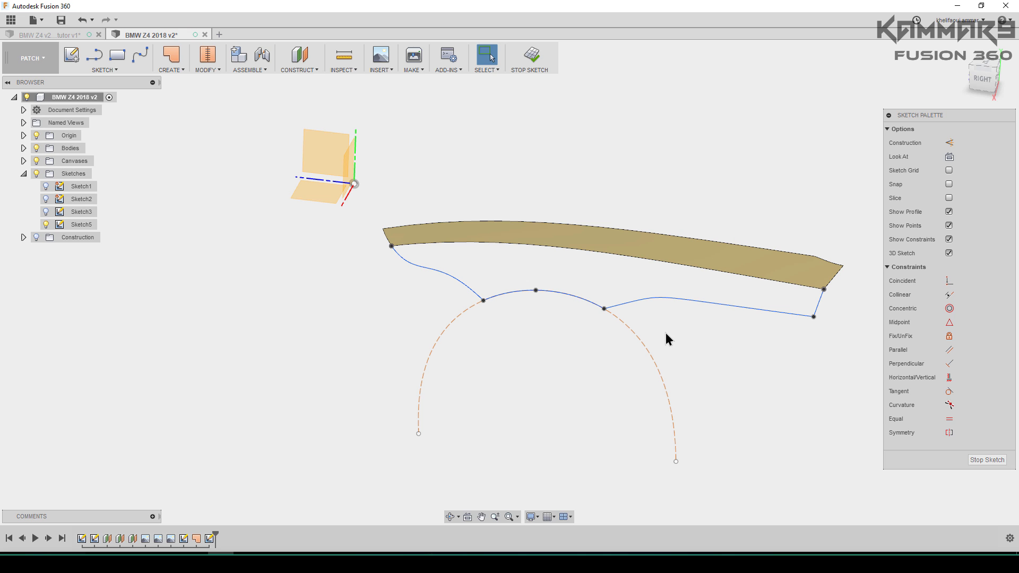
middle_drag(673, 328, 636, 327)
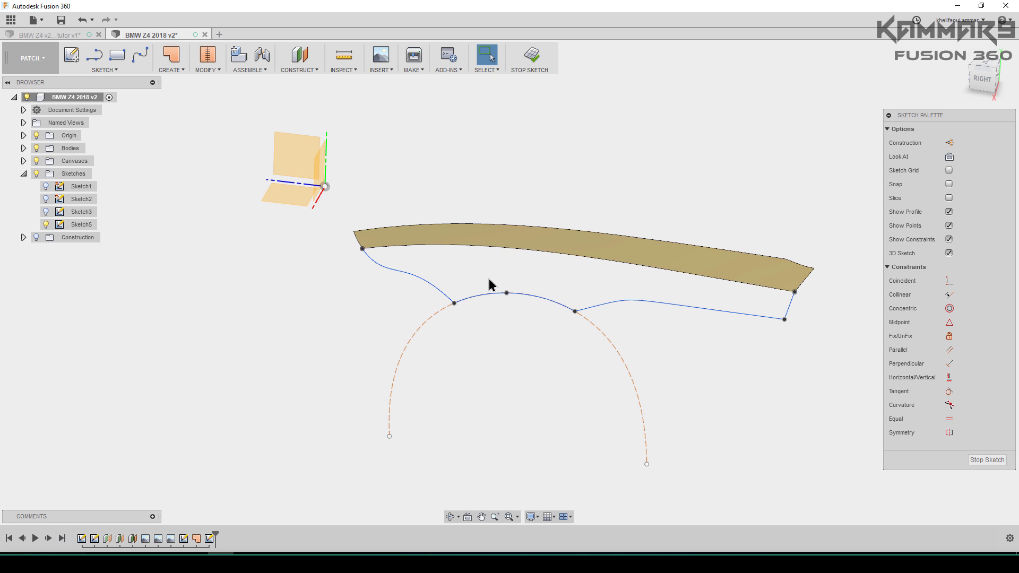
Create a patch bounded by the blue spline chain and the top surface's lower edge, chaining off.
click(178, 62)
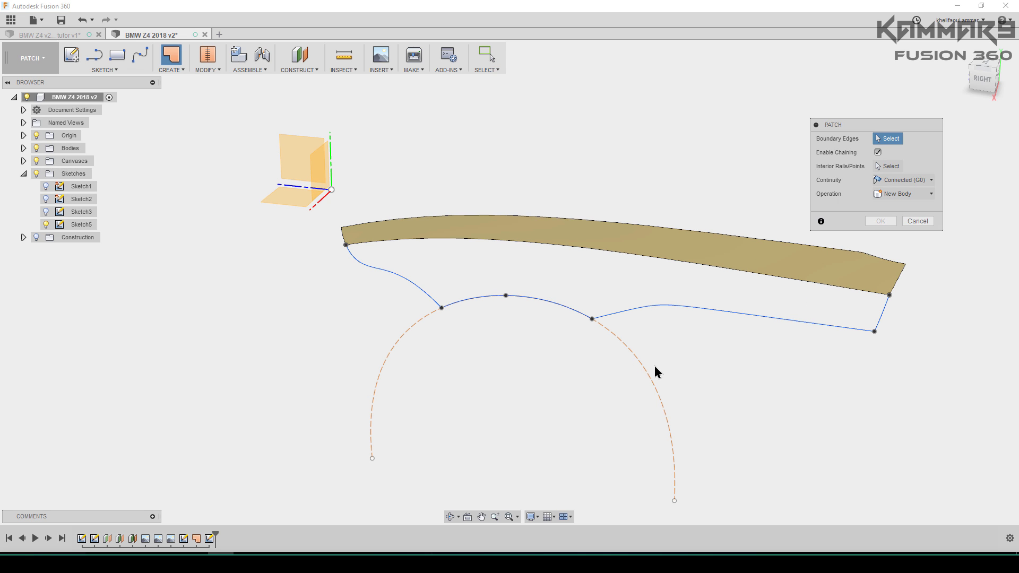
click(635, 309)
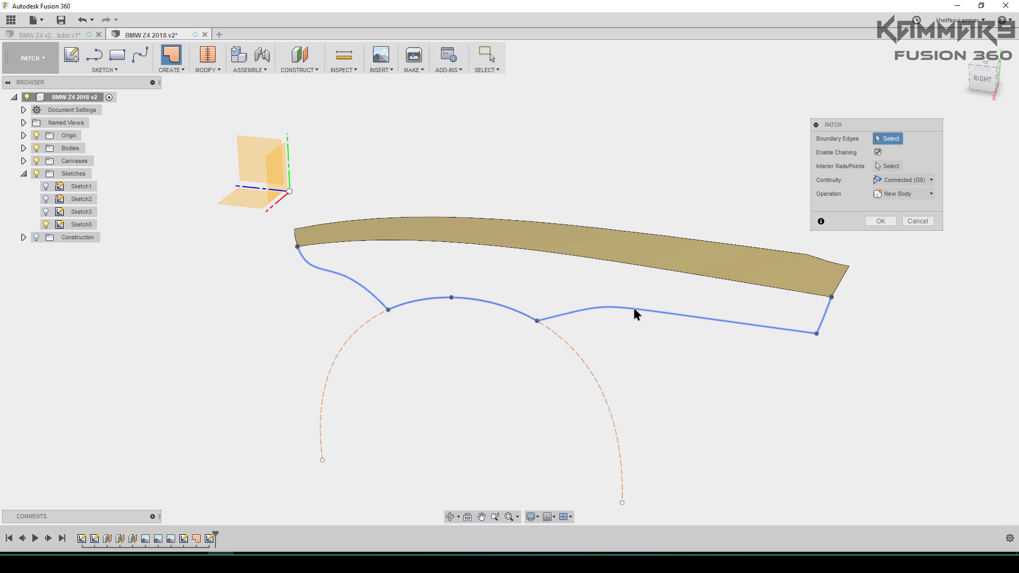
click(634, 311)
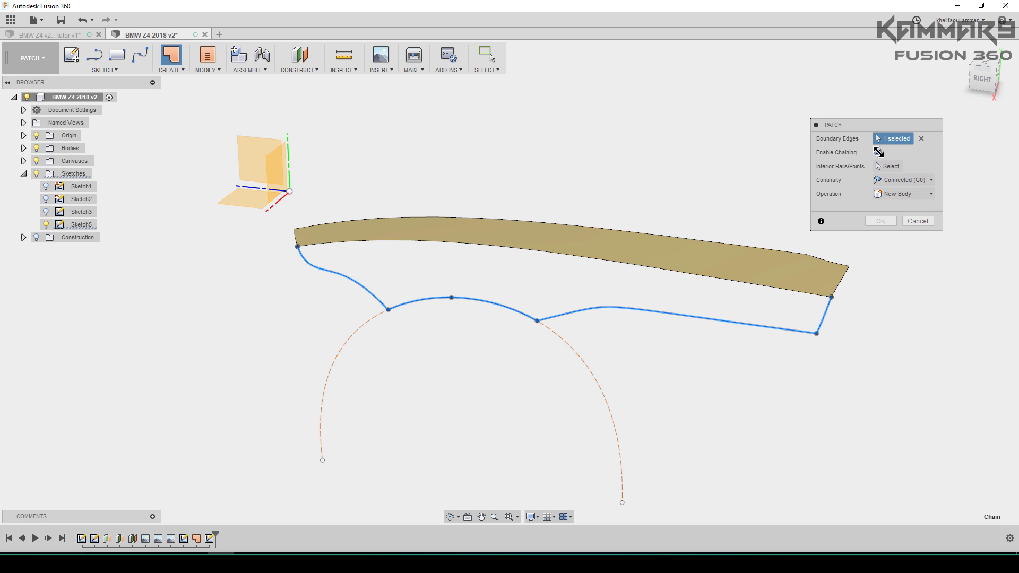
click(878, 152)
click(771, 287)
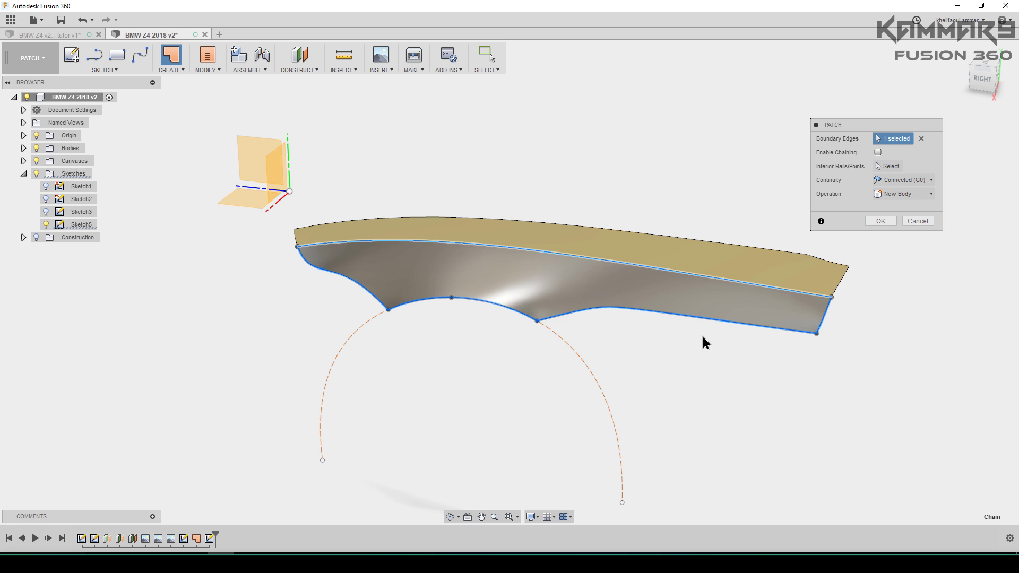
middle_drag(686, 337, 667, 337)
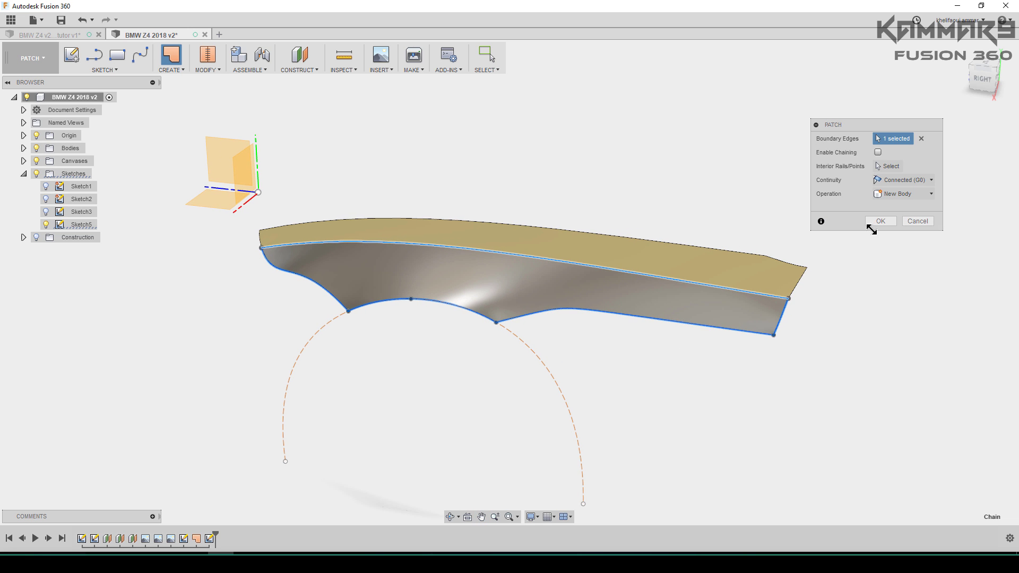
click(878, 221)
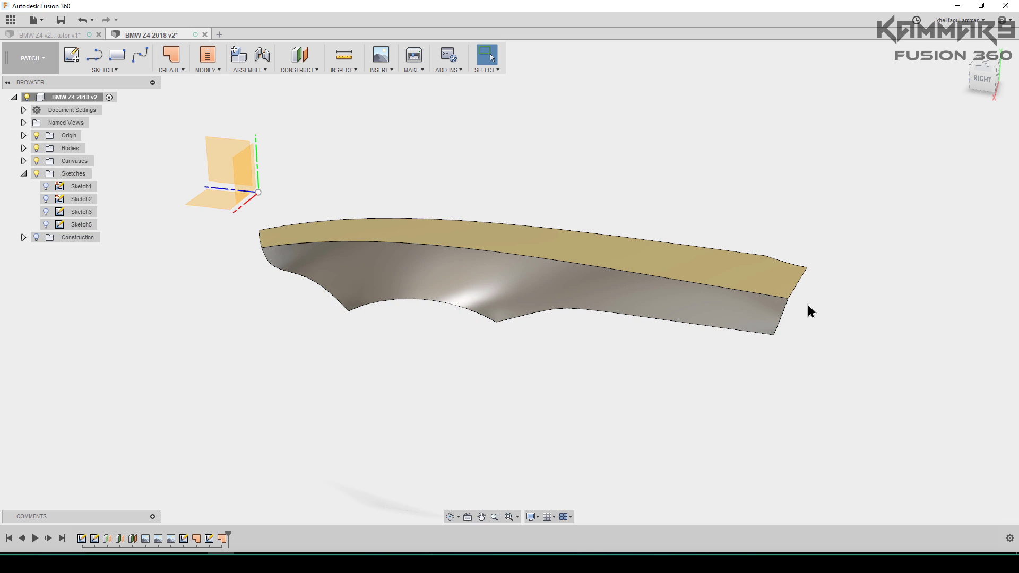
Save the design as version v3 with the 'User Saved' description.
shift+middle_drag(464, 337, 625, 353)
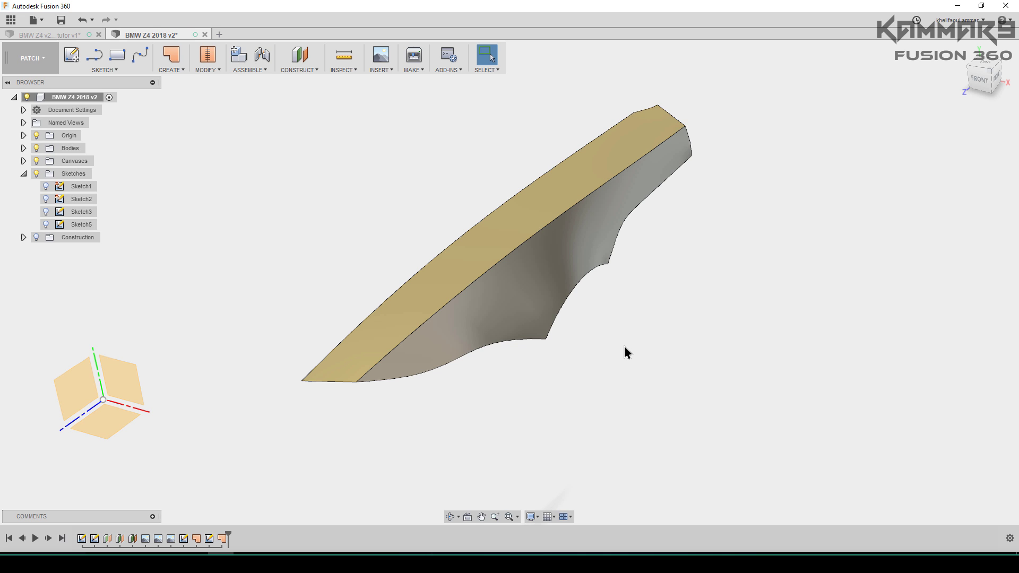
click(63, 22)
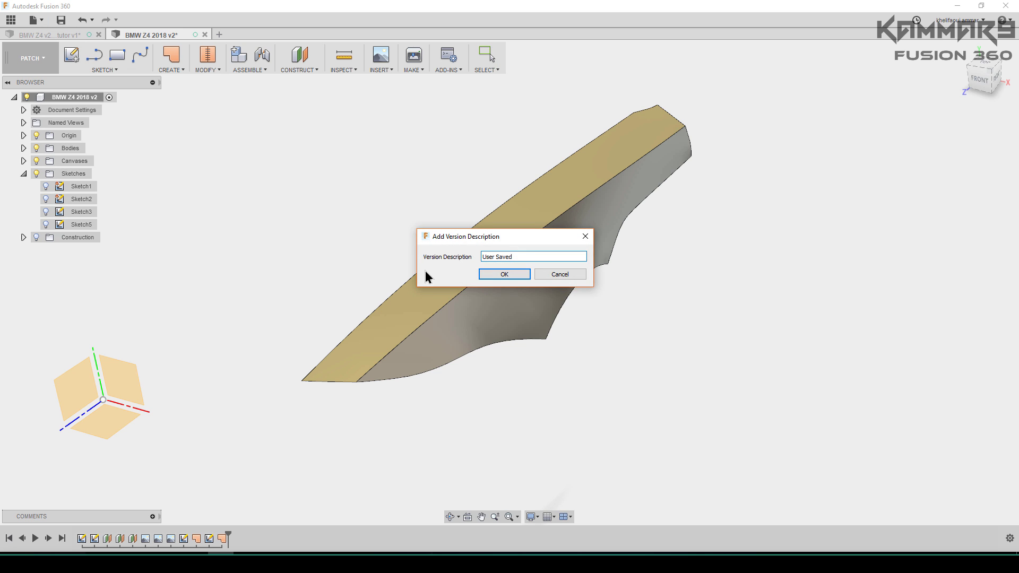
click(493, 275)
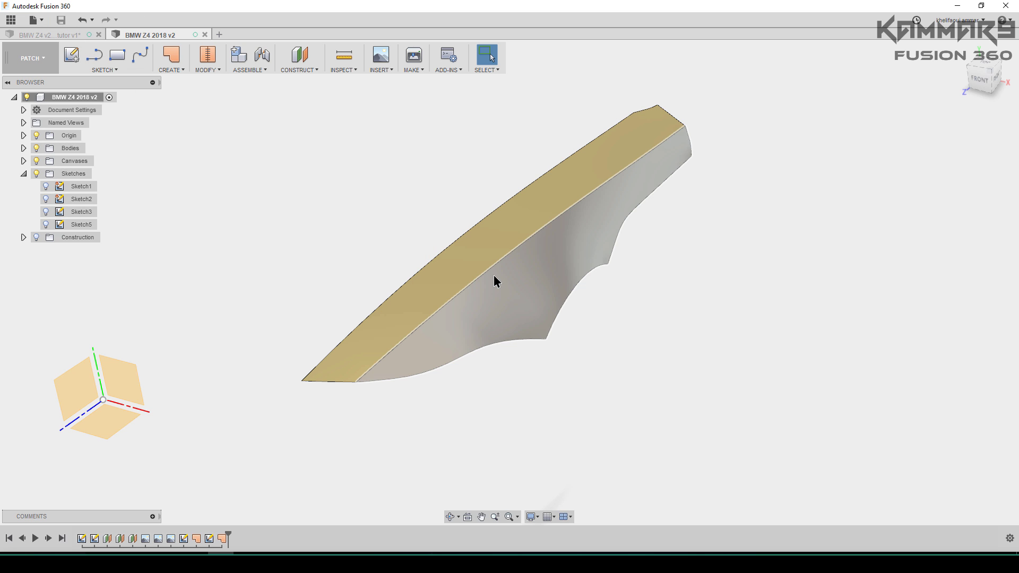
middle_drag(666, 322, 647, 315)
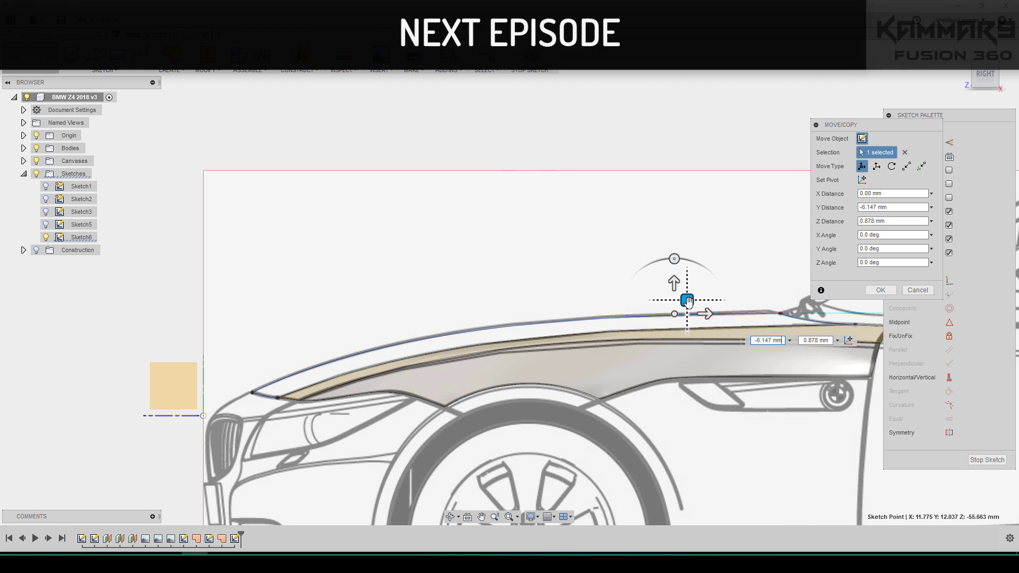
Nudge the fender sketch points slightly in Y and Z with Move/Copy.
scroll(685, 301, up, 3)
drag(694, 300, 692, 298)
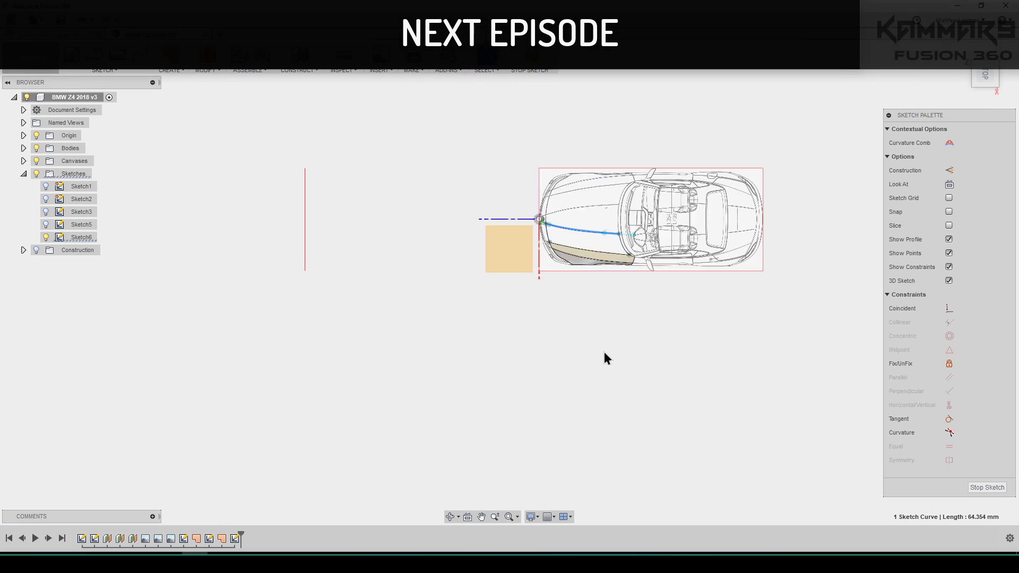
scroll(569, 244, up, 5)
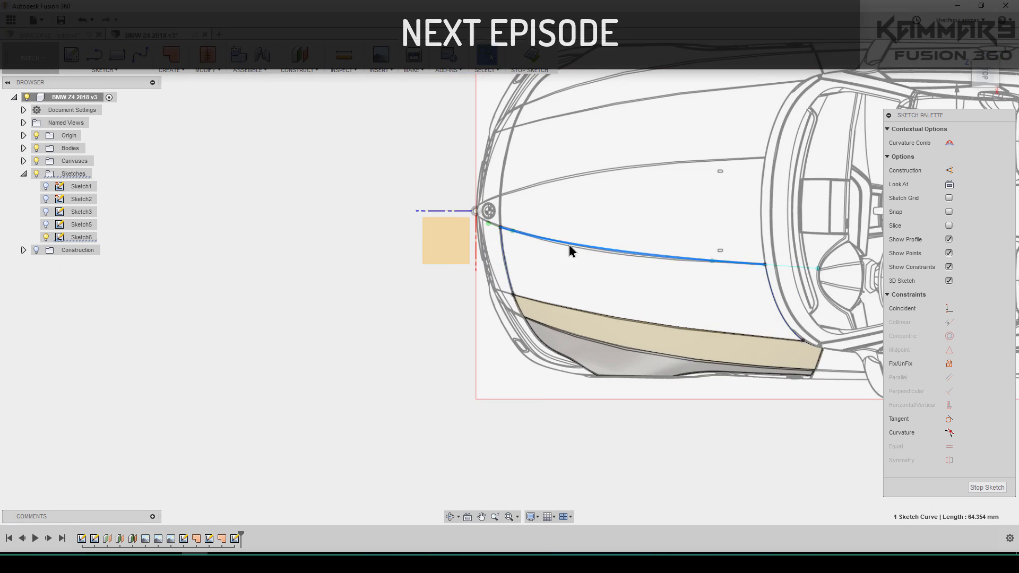
scroll(753, 291, up, 5)
click(706, 266)
key(m)
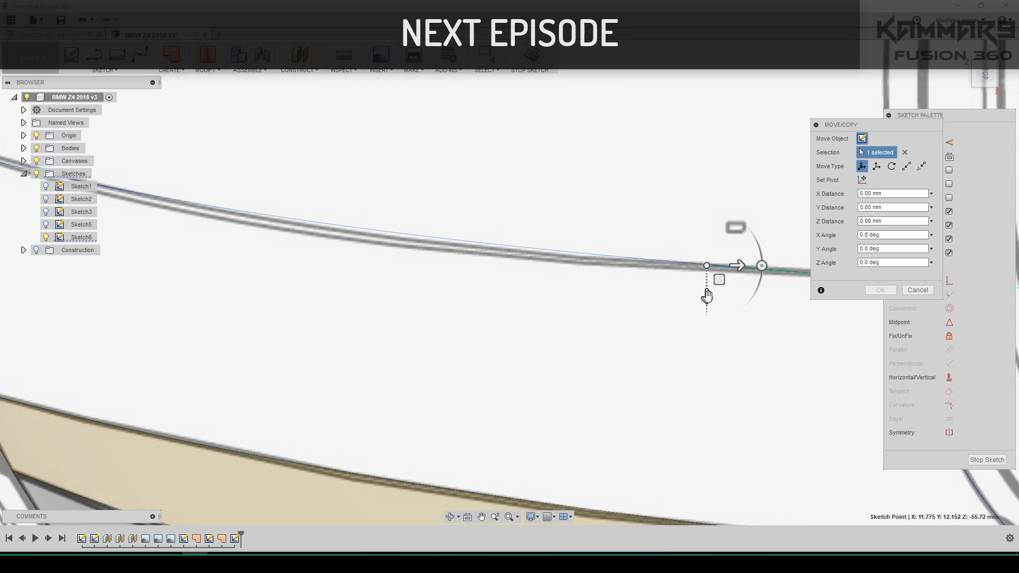
scroll(706, 290, down, 5)
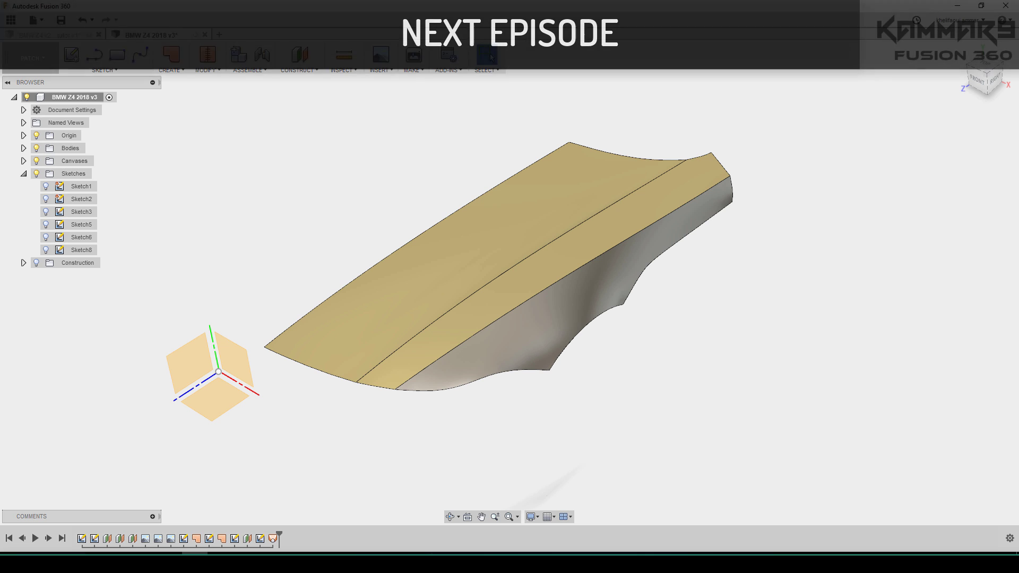
middle_drag(394, 368, 453, 373)
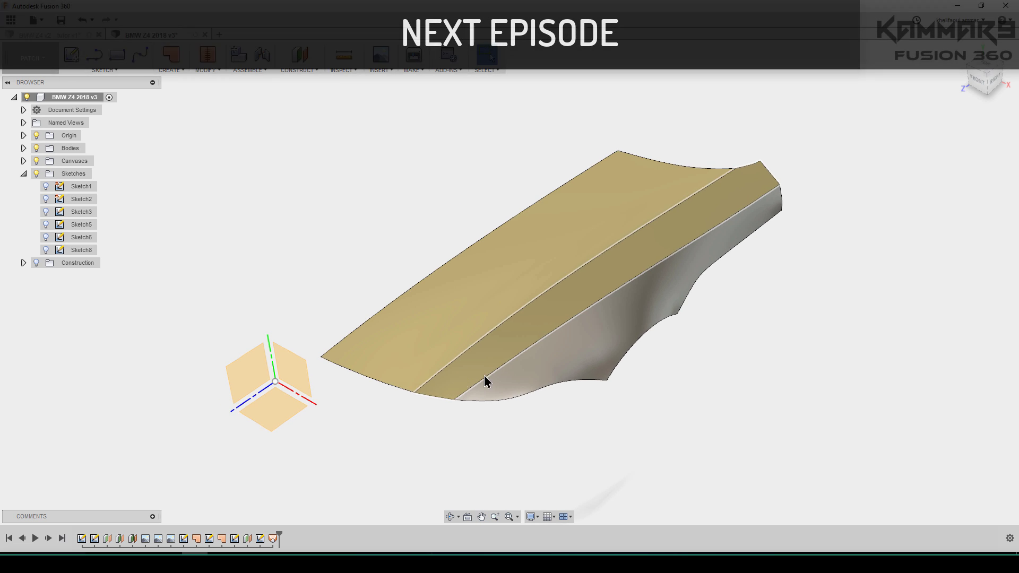